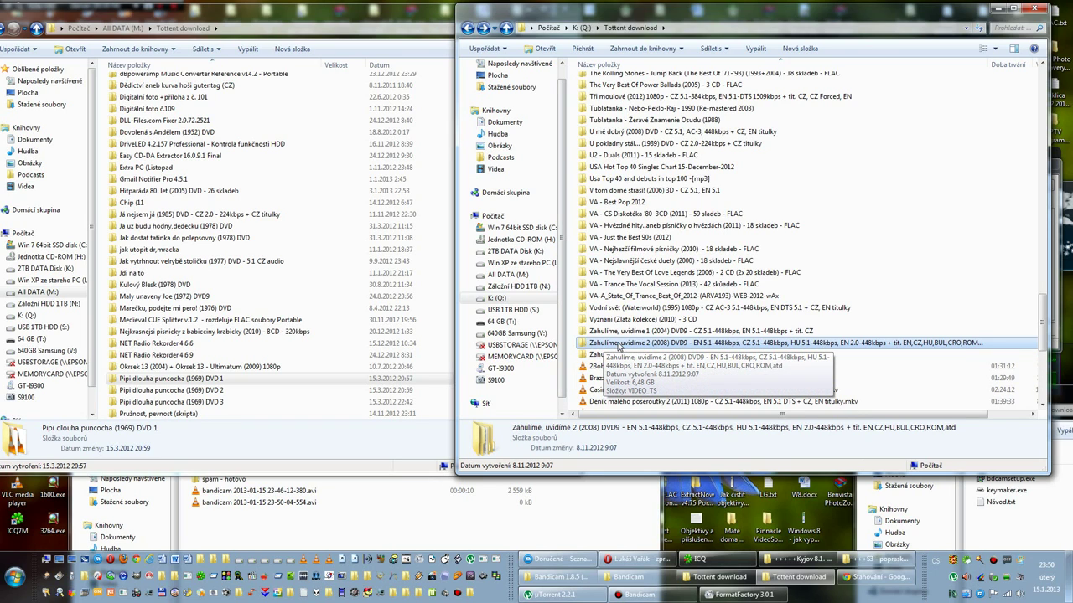
Step: Examine the files in the VIDEO_TS folder of "Zahulíme, uvidíme 2 (2008) DVD9" and return to the Tottent download folder
double_click(618, 345)
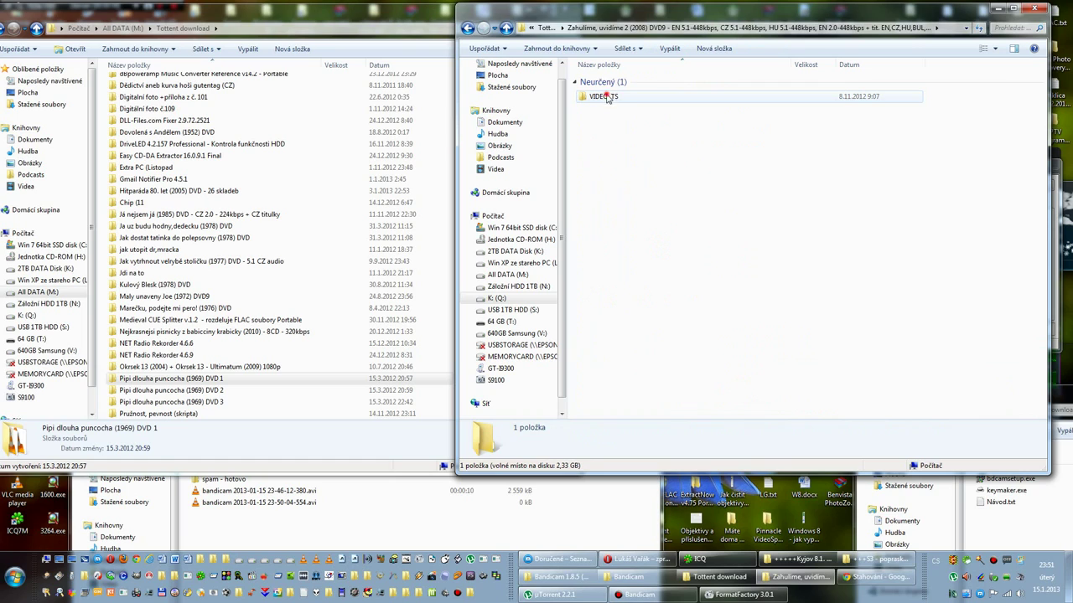
left_click(606, 98)
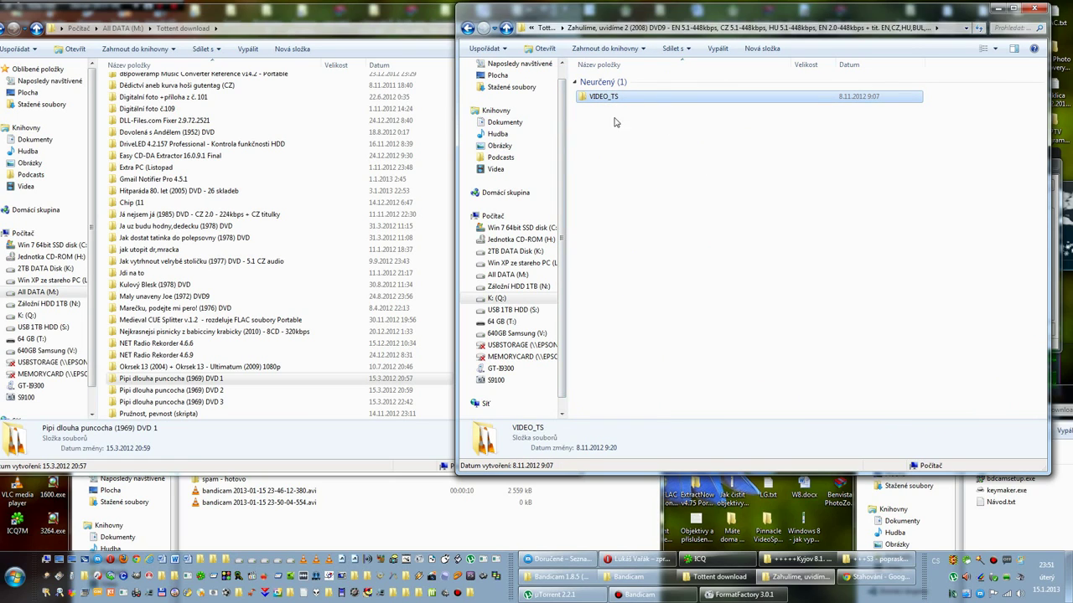
left_click(640, 157)
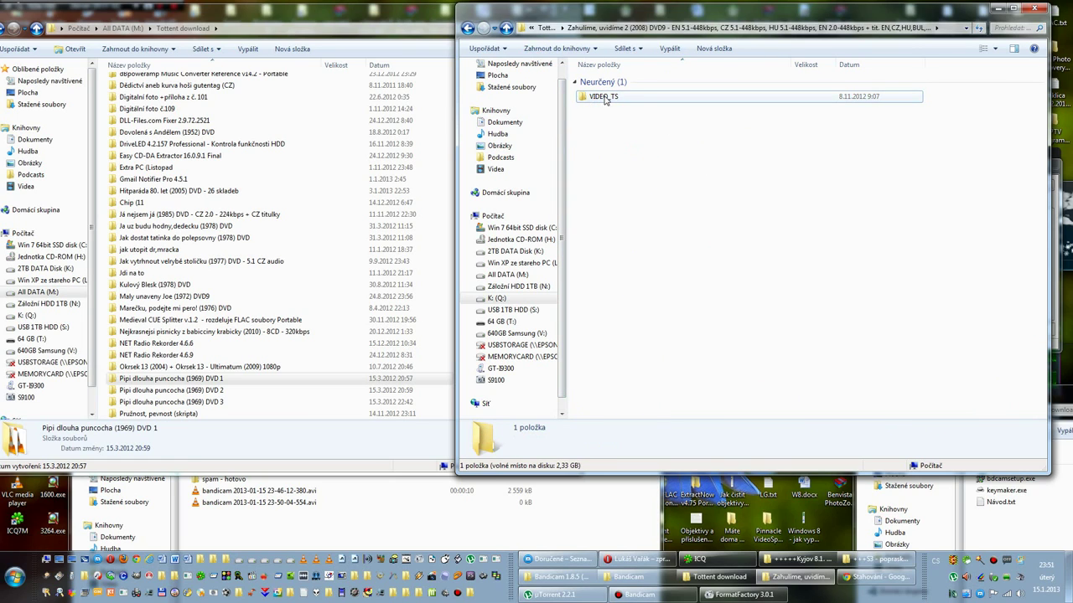
double_click(605, 97)
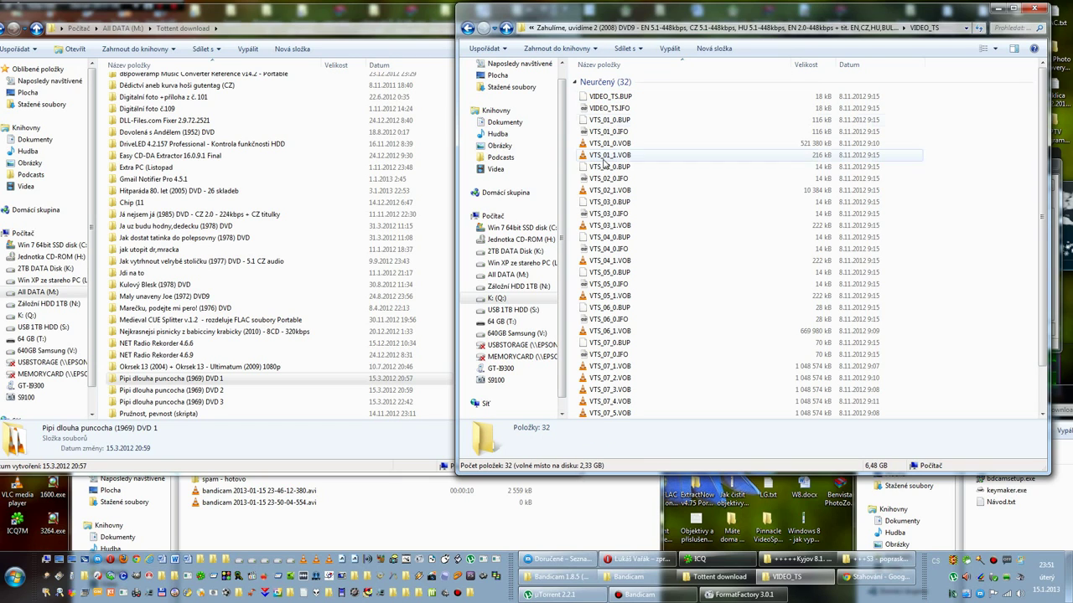
left_click(468, 29)
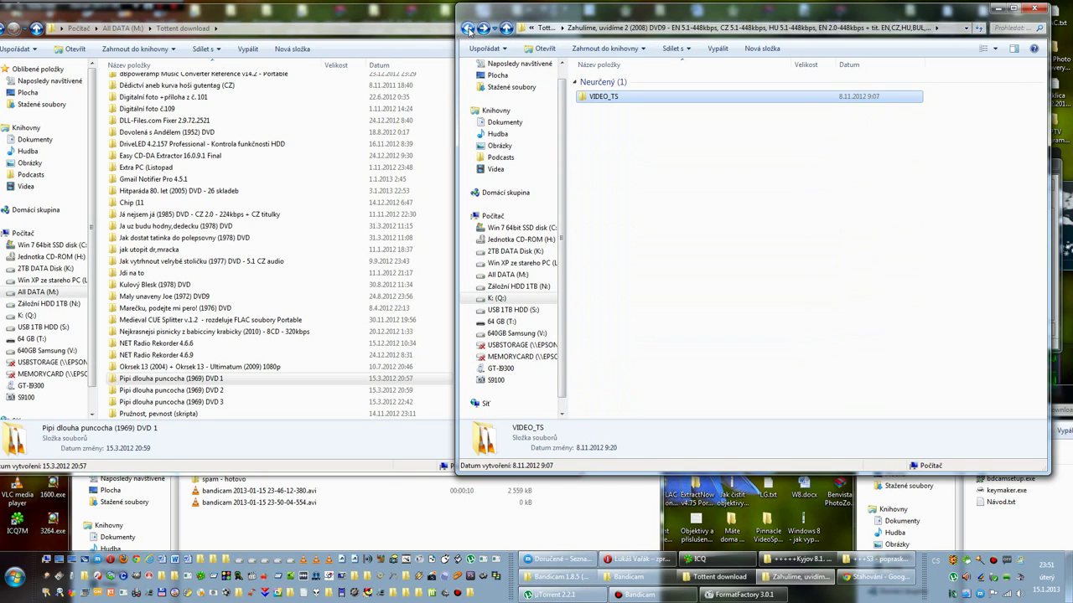
left_click(469, 29)
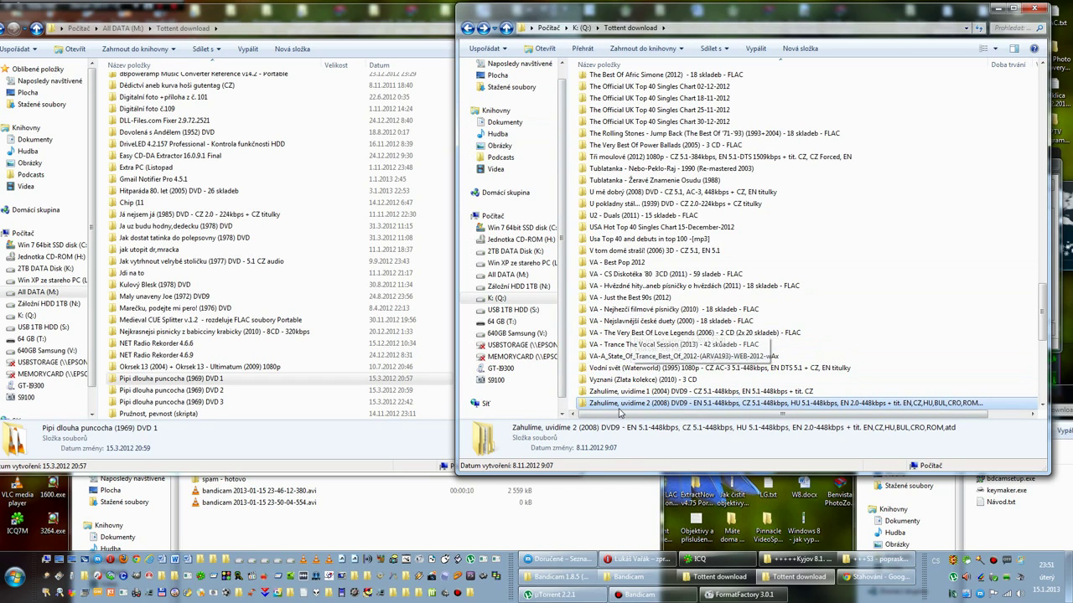
Step: Load the "Zahulíme, uvidíme 2 (2008) DVD9" folder into HandBrake as the source
mouse_move(589, 407)
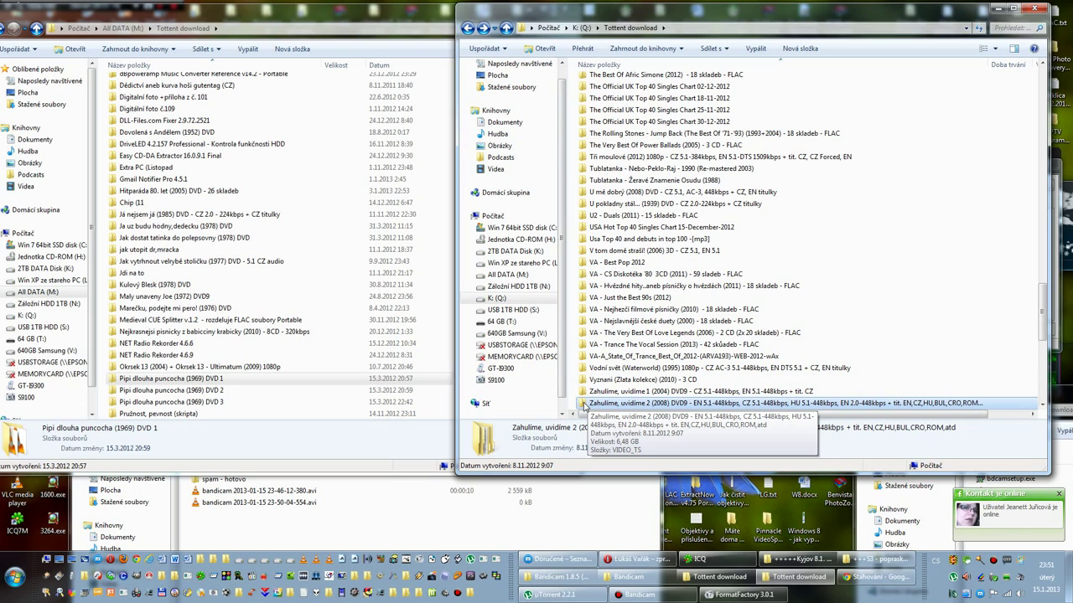
left_click_drag(584, 406, 382, 562)
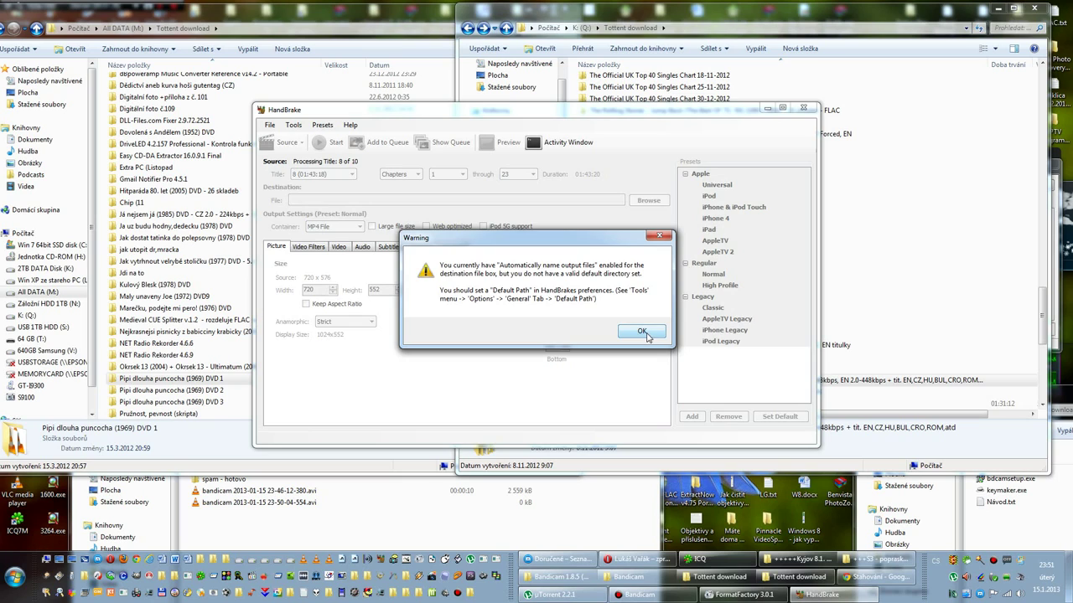
left_click(643, 333)
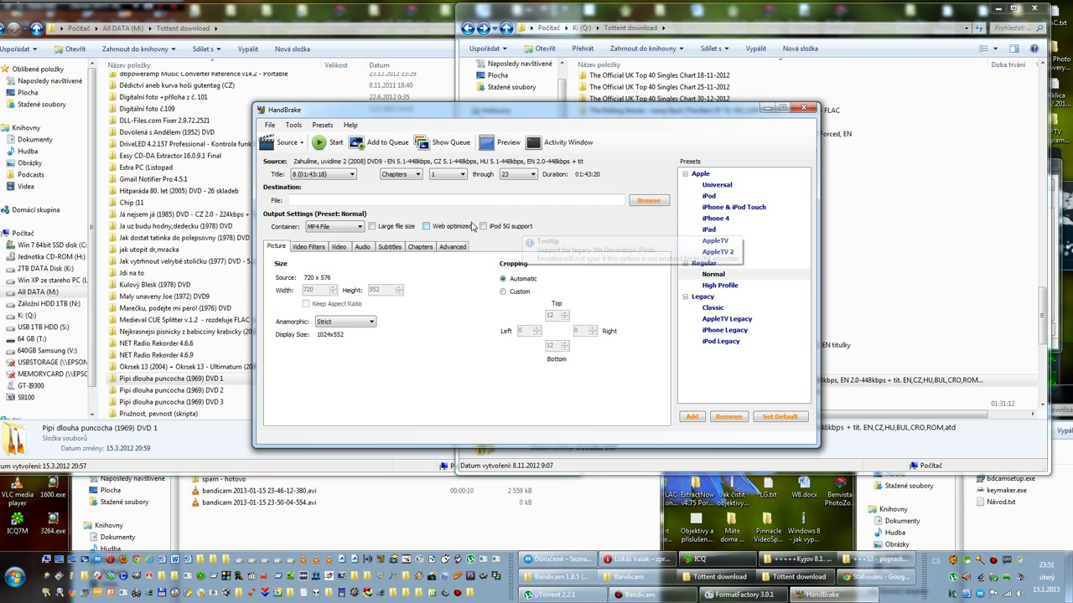
Step: Play the same DVD folder in VLC from its Česky menu, check the film briefly in full screen, and close the player
left_click(747, 15)
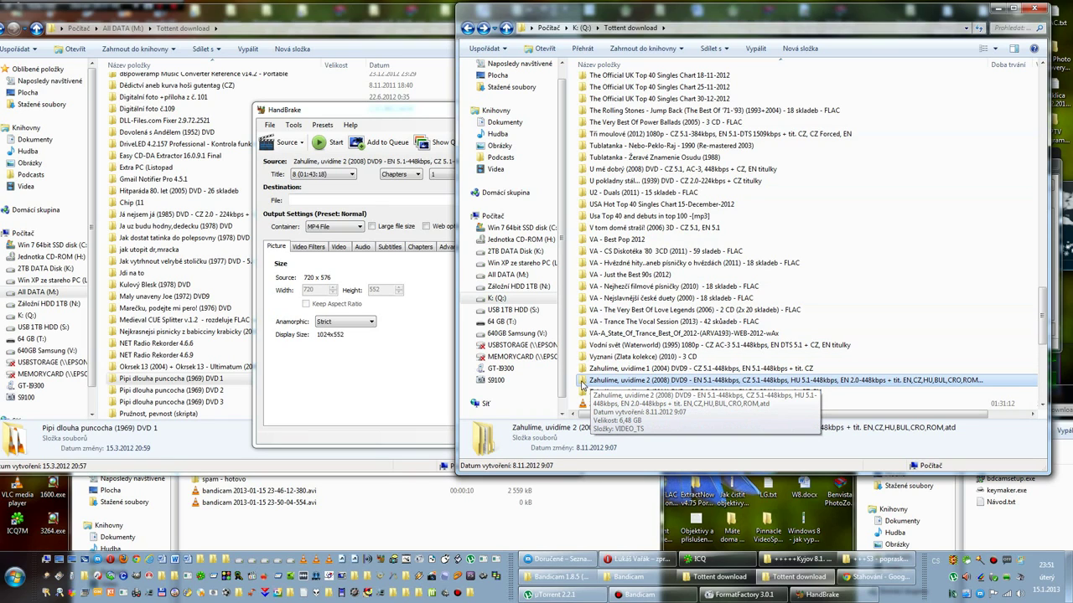
left_click_drag(582, 385, 305, 561)
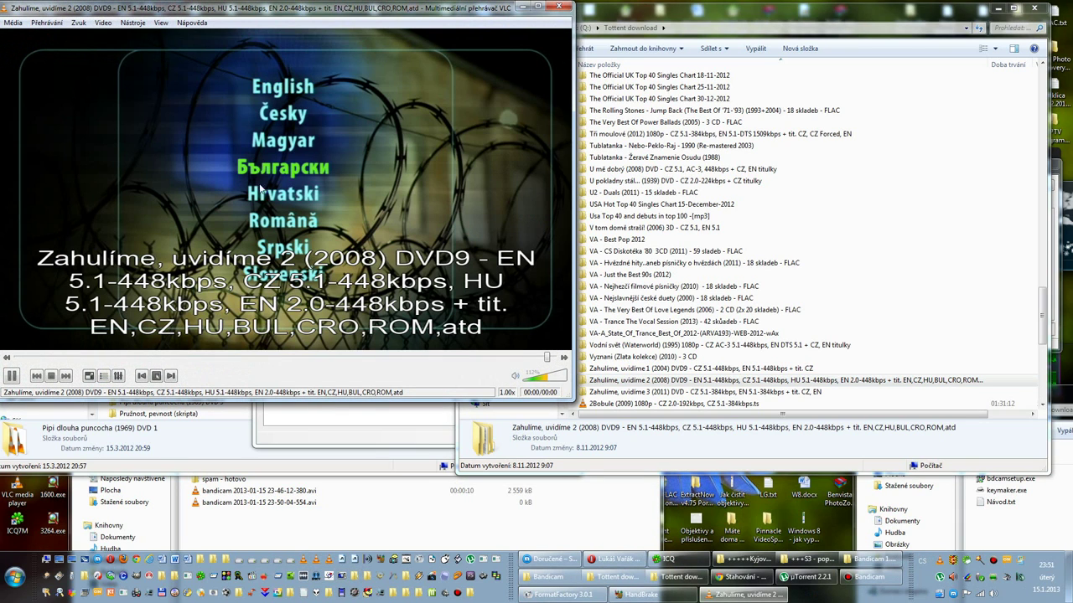
left_click(283, 113)
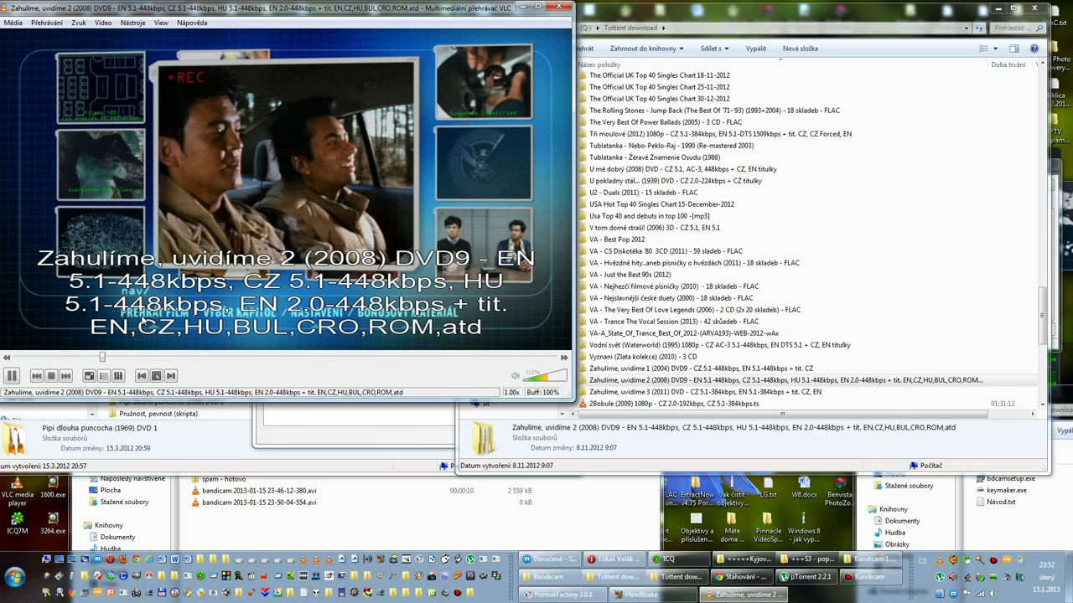
left_click(147, 317)
double_click(226, 145)
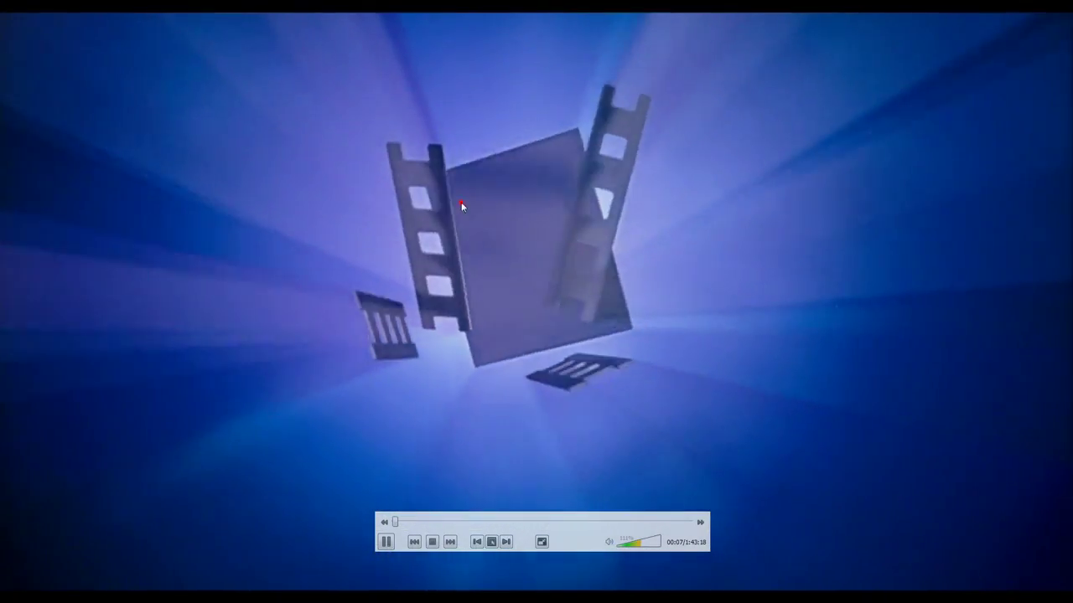
double_click(461, 202)
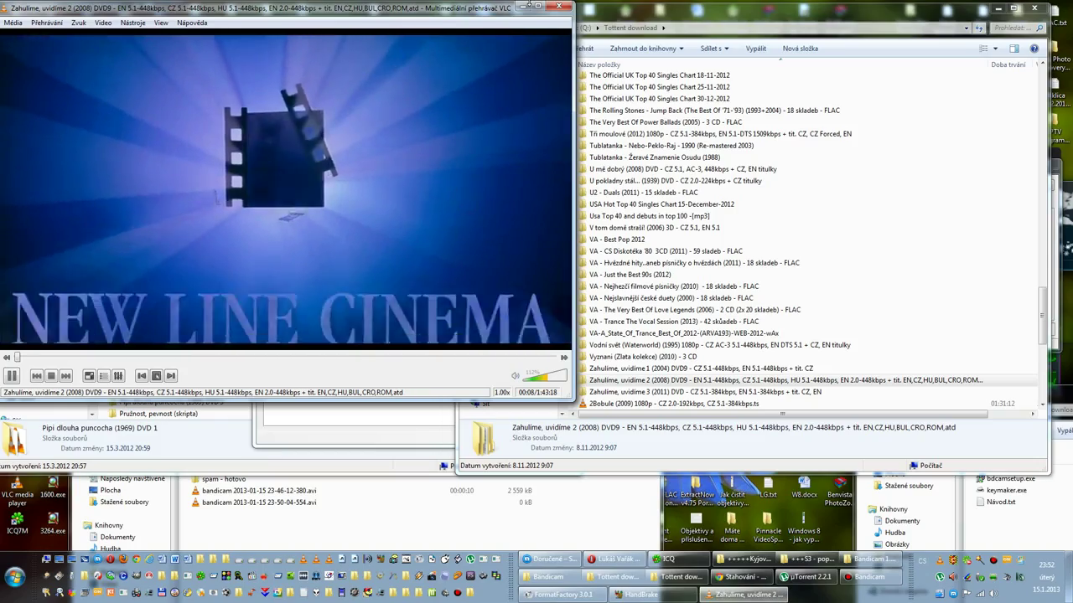
left_click(560, 7)
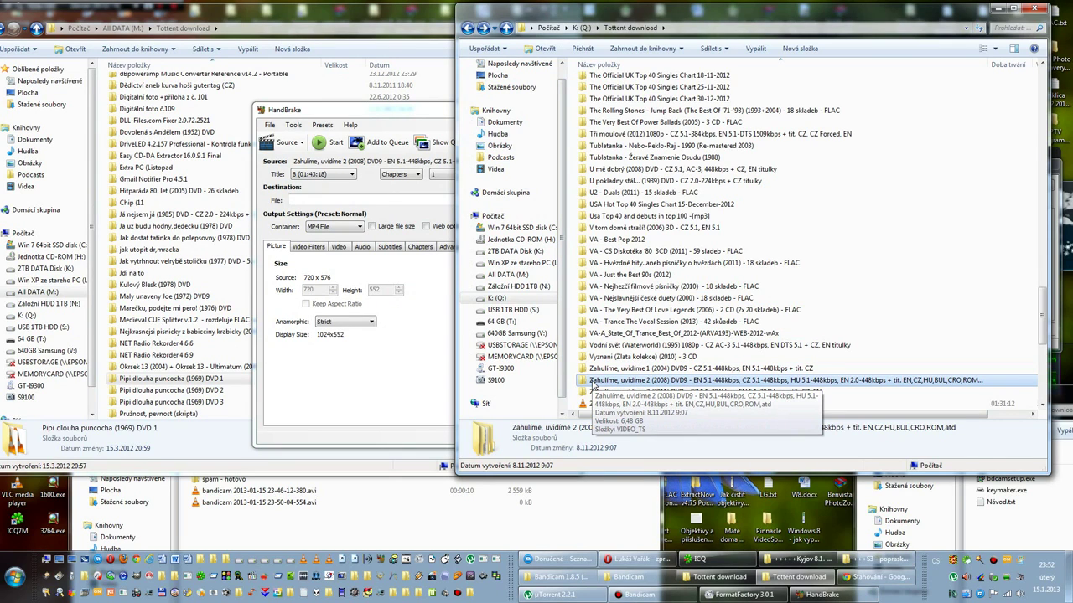
Step: Switch to HandBrake and set the destination to video.mkv in the +++UP folder on drive V, with file type mkv
left_click(445, 113)
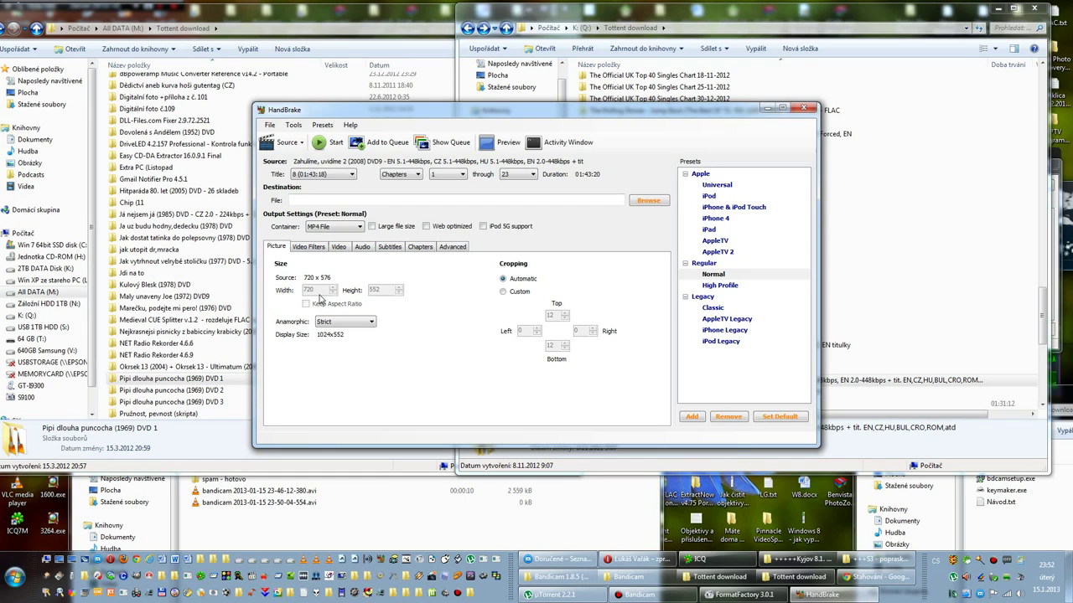
left_click(342, 196)
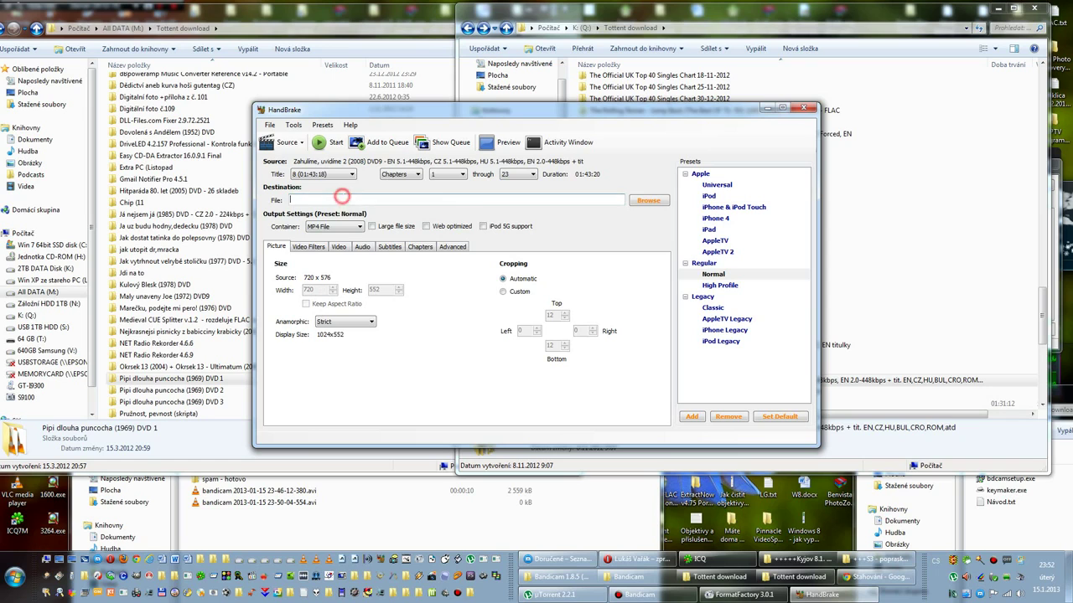
left_click(646, 200)
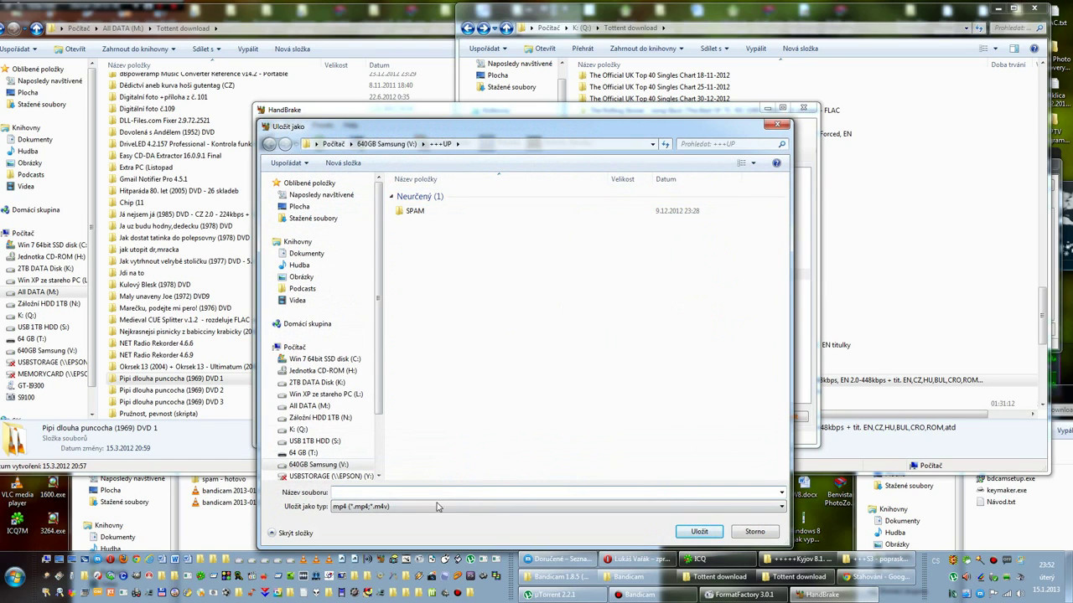
left_click(407, 492)
left_click(383, 510)
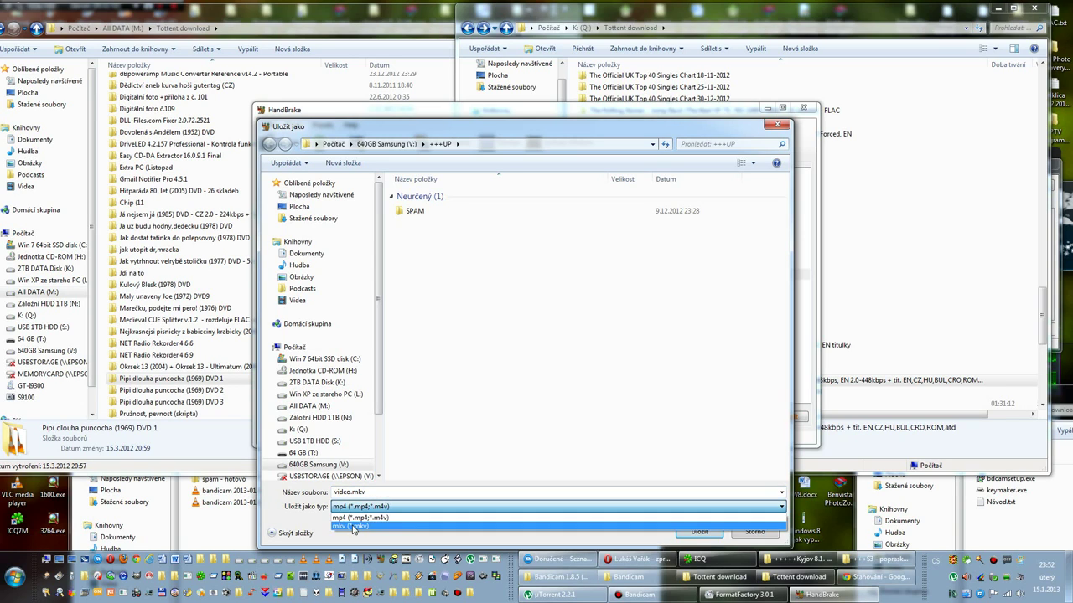
left_click(352, 527)
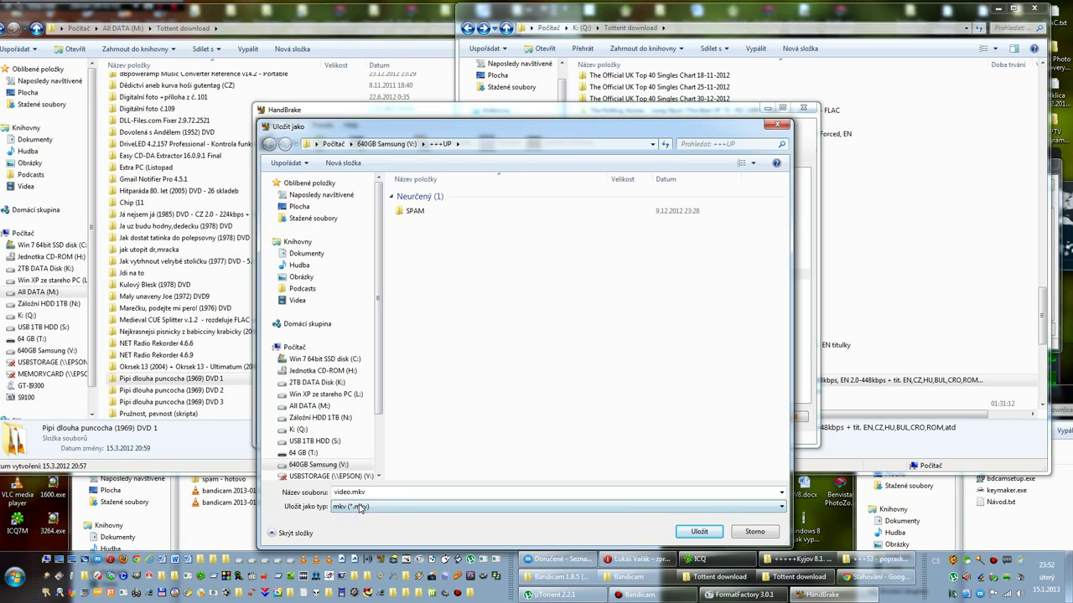
left_click(700, 532)
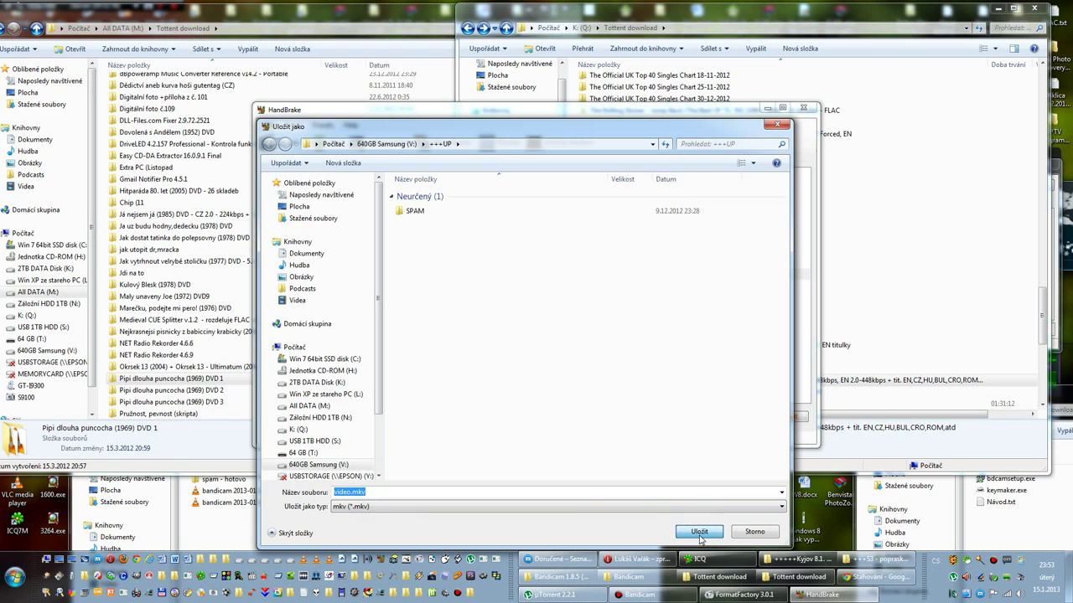
left_click(700, 537)
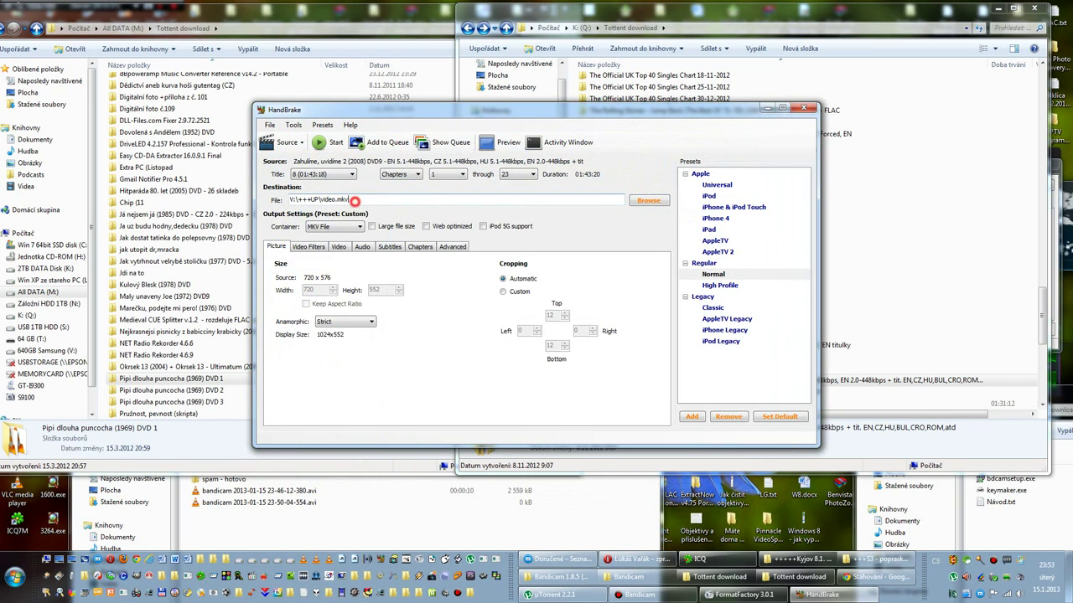
left_click_drag(349, 200, 307, 200)
left_click(371, 199)
left_click_drag(370, 199, 290, 200)
left_click(362, 200)
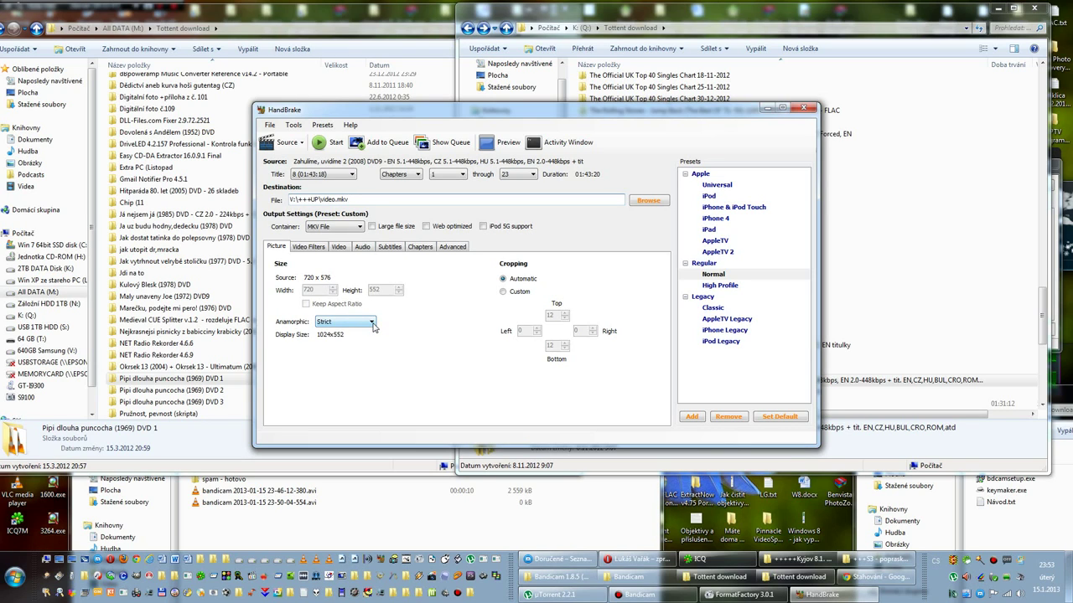
Step: Replay the source DVD folder in VLC in Česky, check the full-screen picture about 17 minutes in, and close the player
left_click(619, 13)
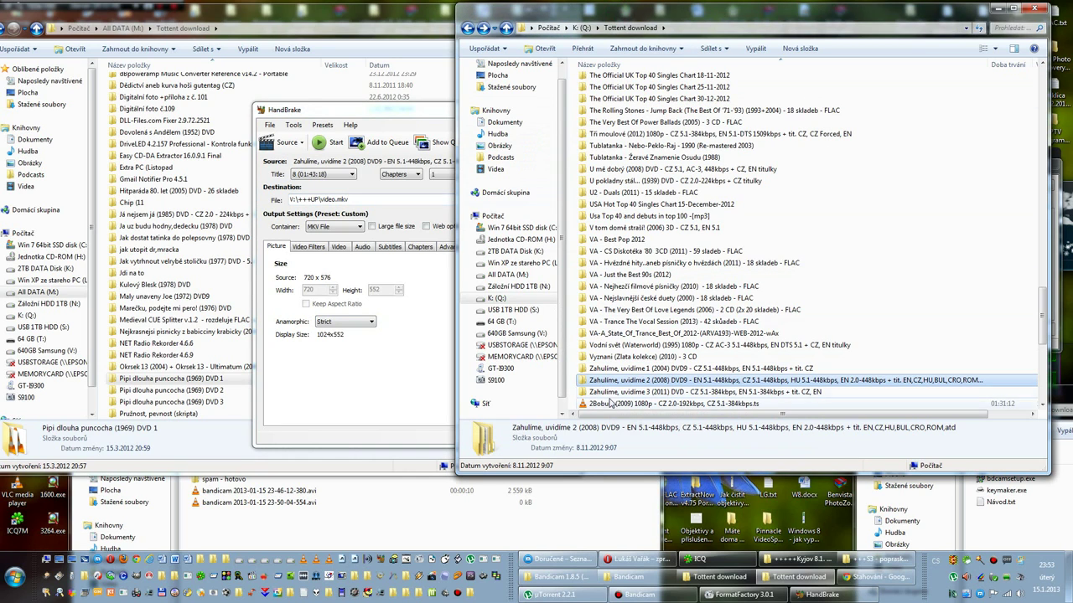
left_click_drag(616, 383, 303, 561)
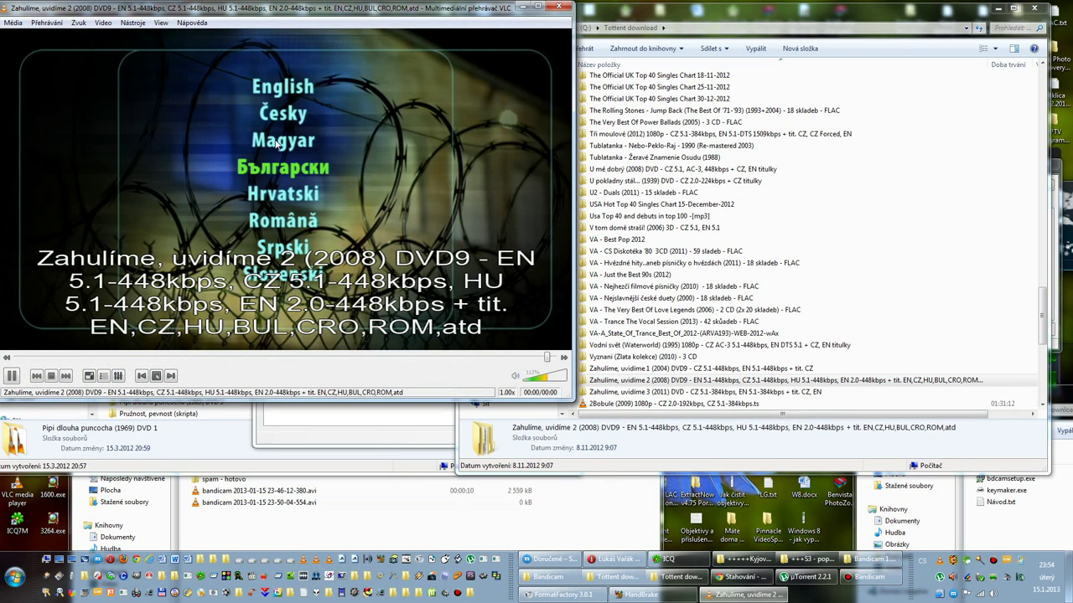
left_click(283, 113)
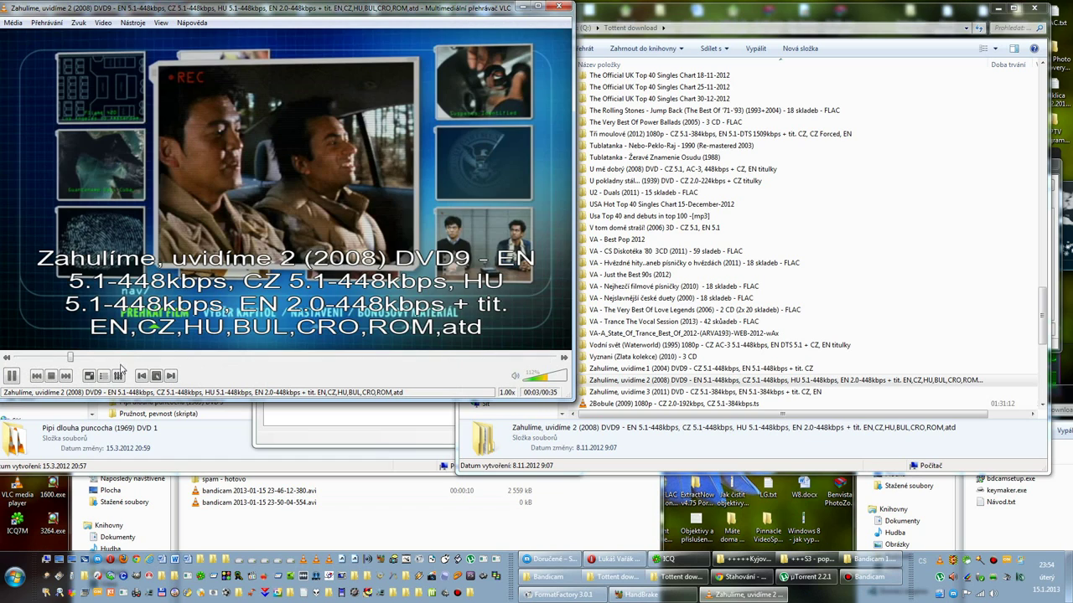
left_click(127, 313)
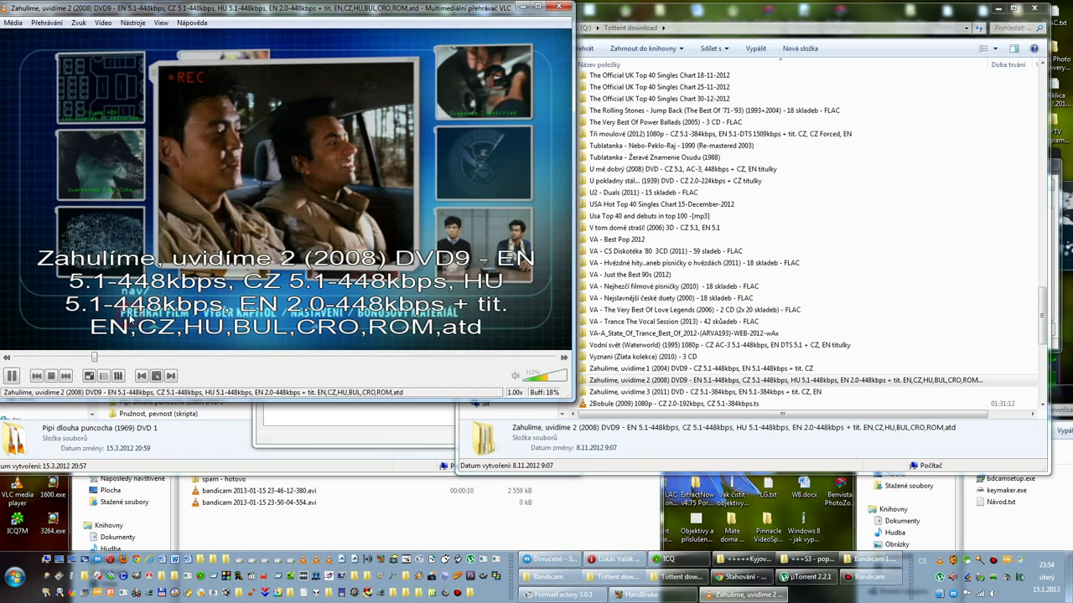
double_click(216, 173)
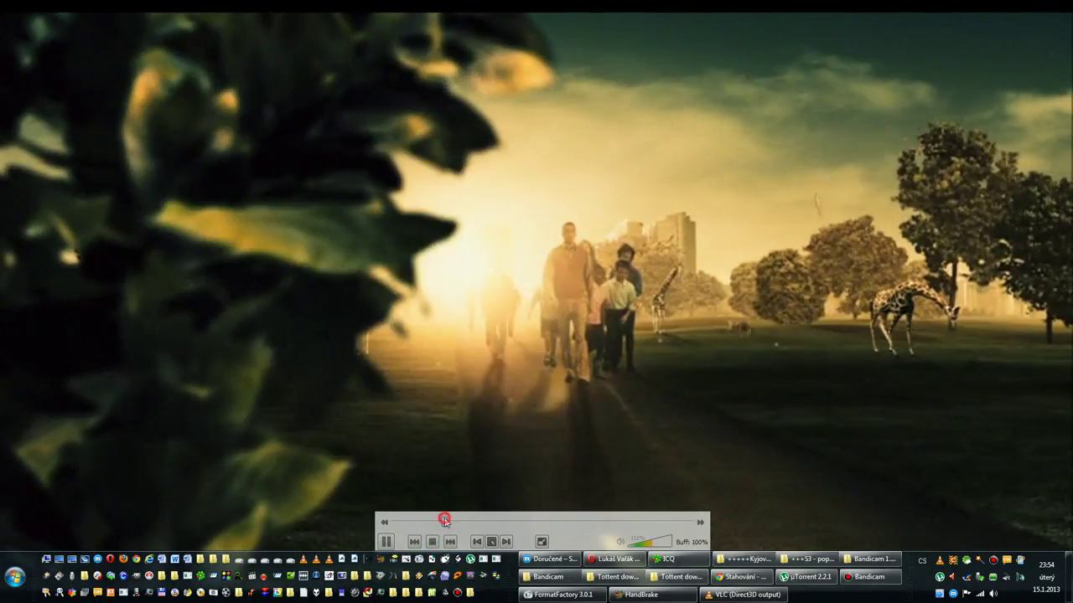
left_click(442, 519)
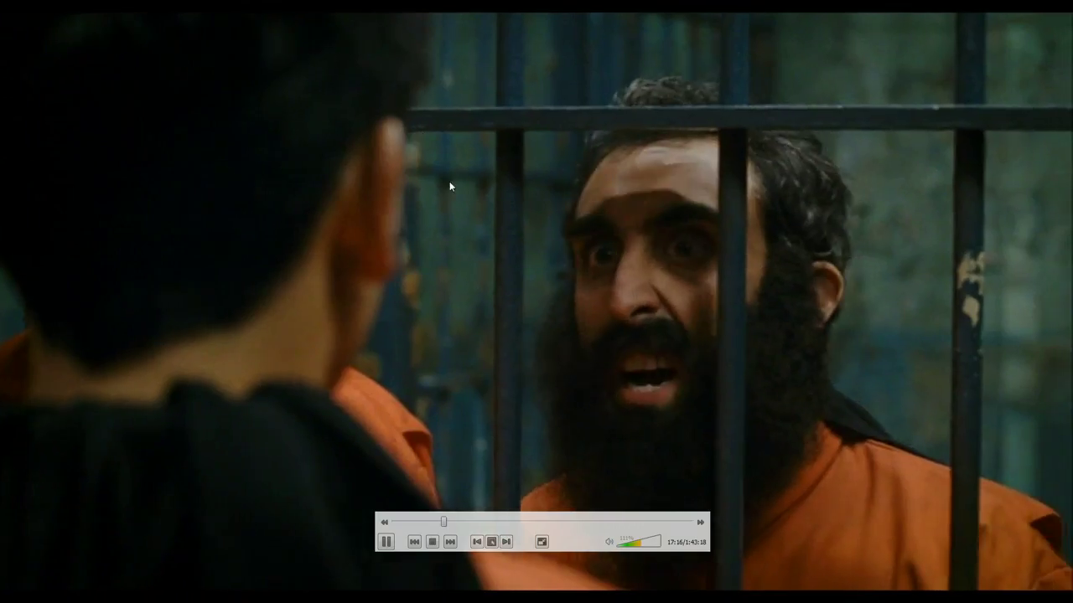
double_click(449, 181)
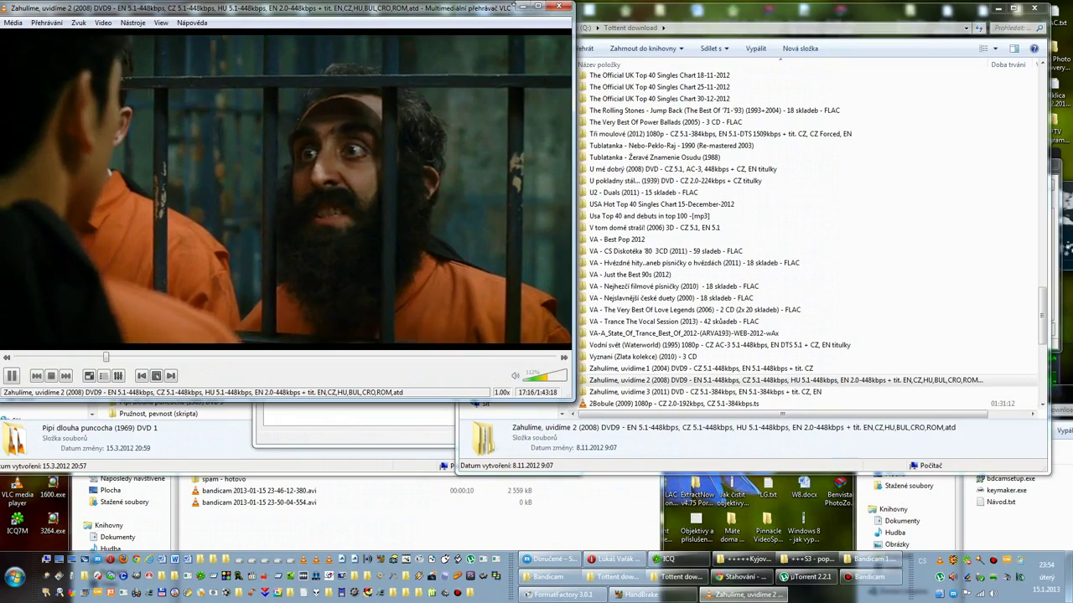
left_click(560, 7)
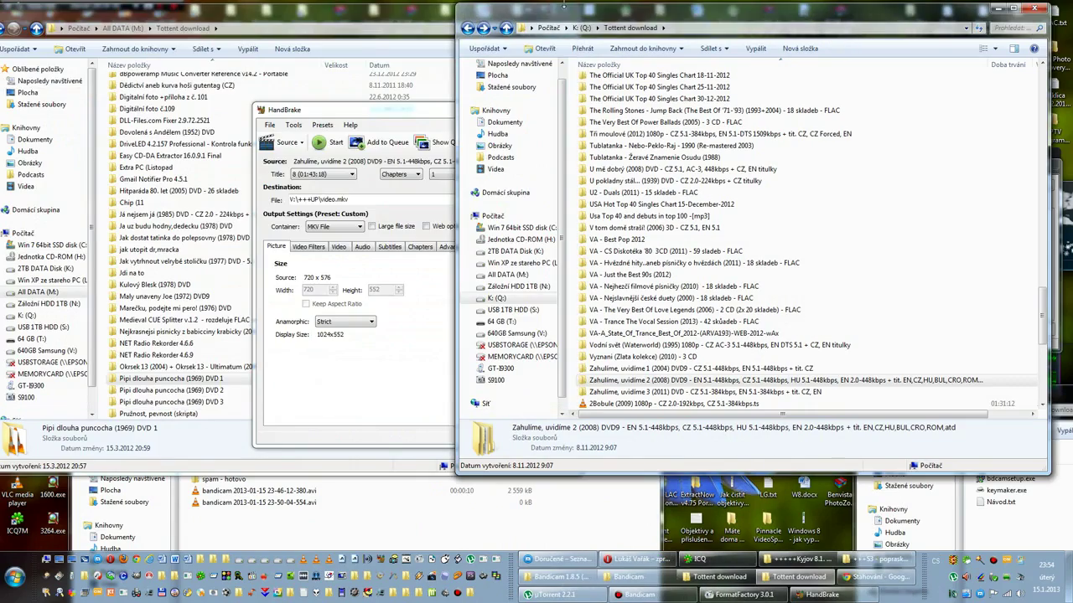
Step: Switch to HandBrake and try None as the picture's anamorphic mode before setting it to Custom
left_click(361, 116)
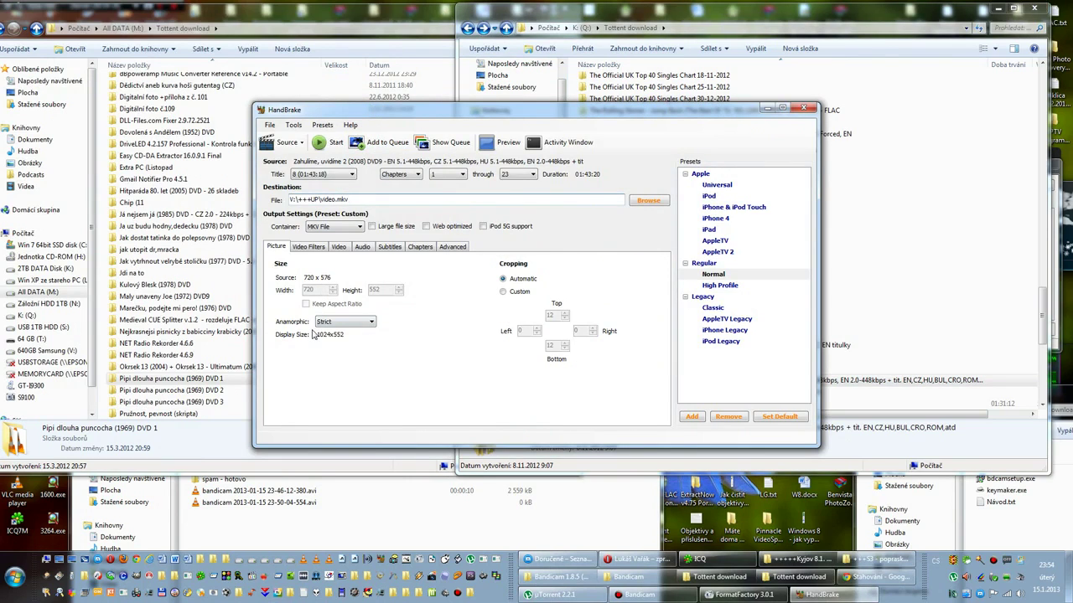
left_click(368, 323)
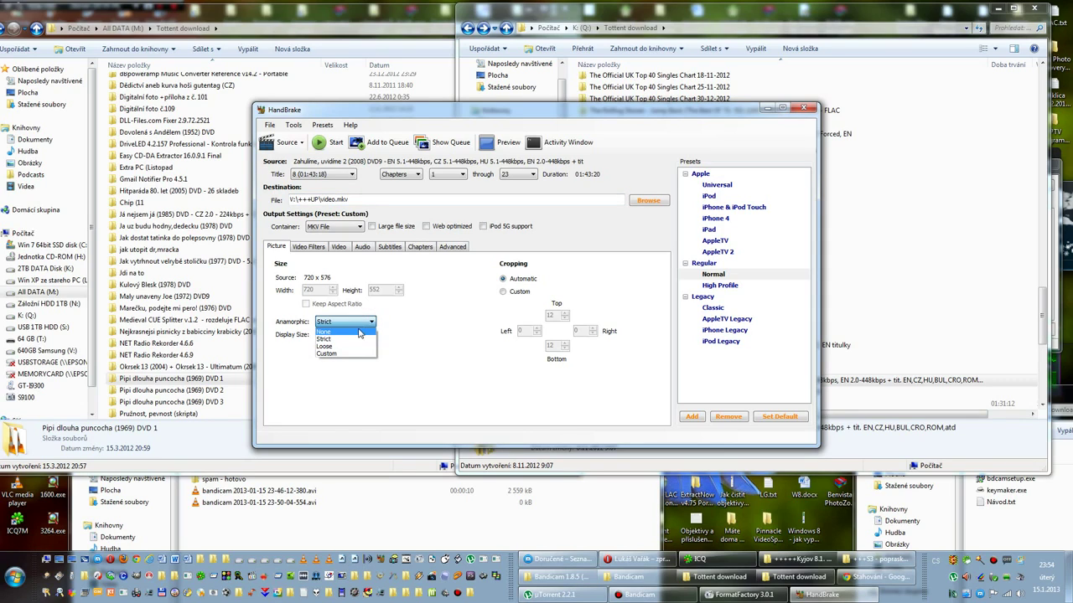
left_click(330, 332)
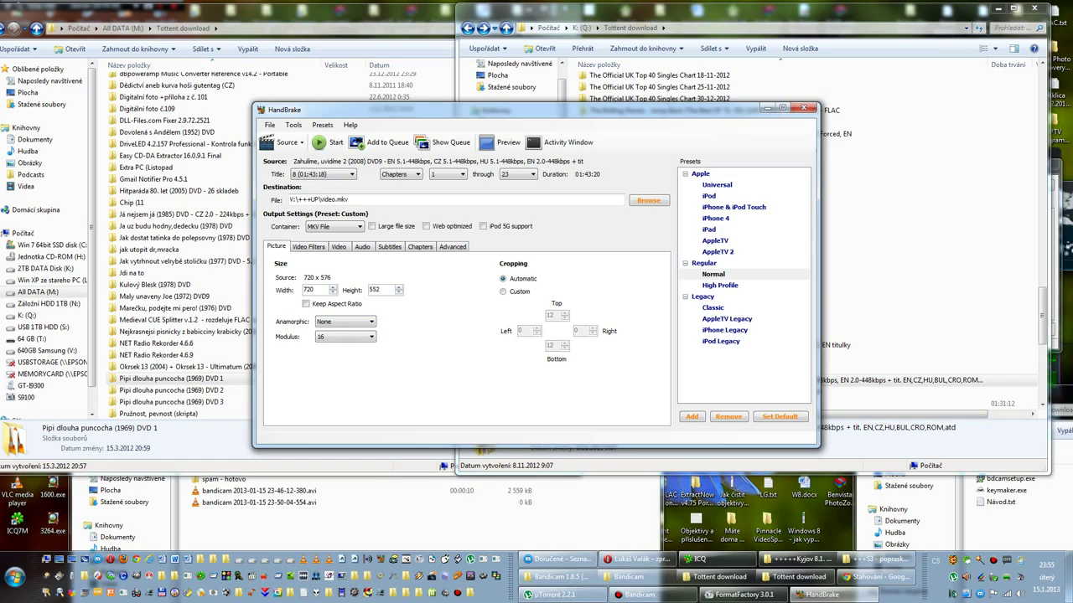
left_click(374, 322)
left_click(344, 355)
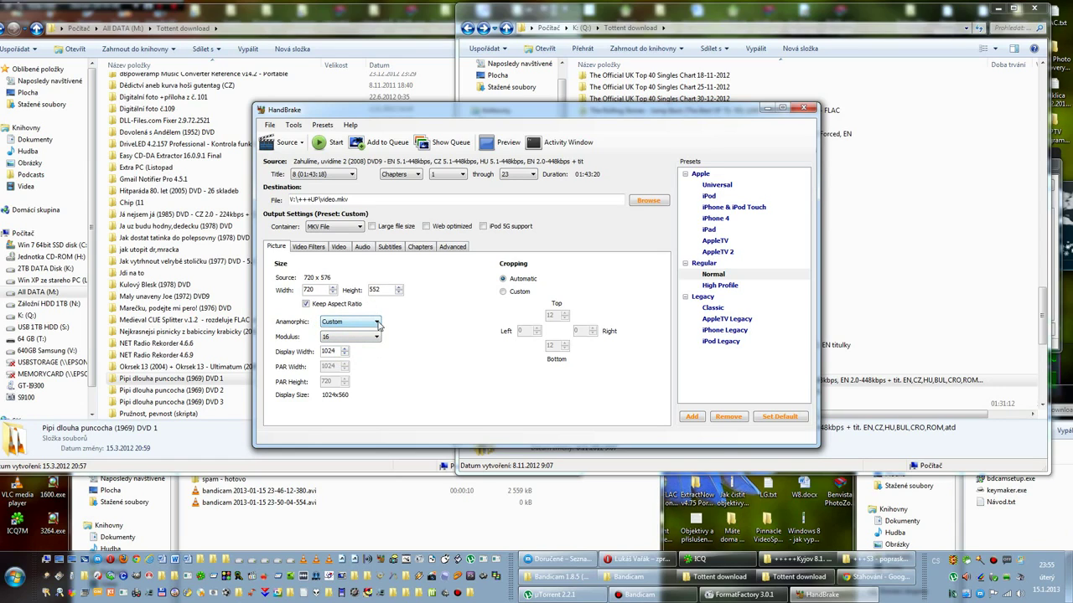
Step: Try Strict and Loose as the picture's anamorphic mode before setting it to None
left_click(376, 324)
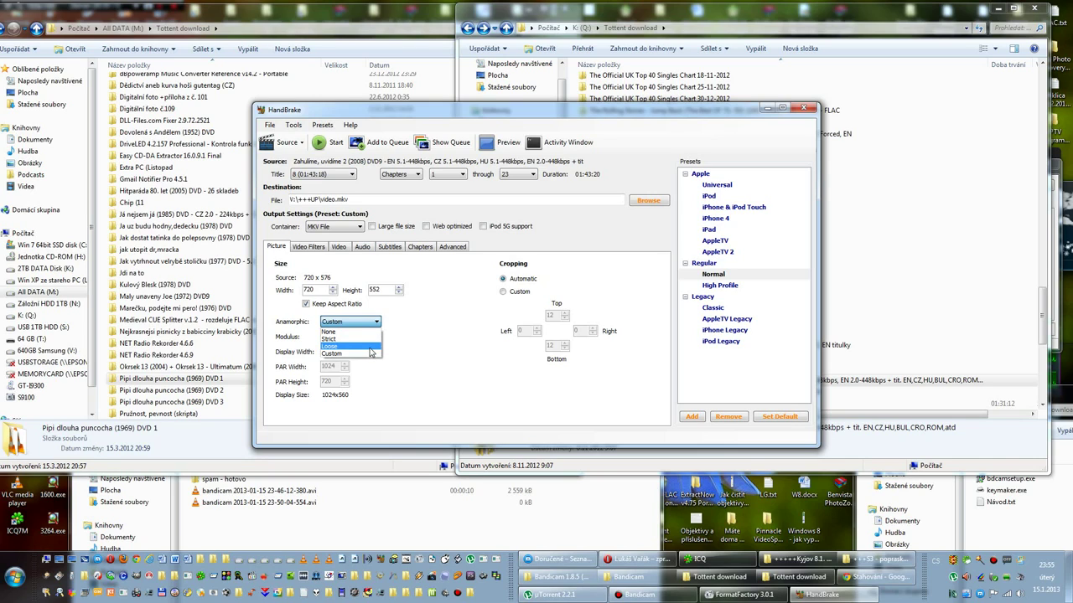
left_click(334, 340)
left_click(362, 325)
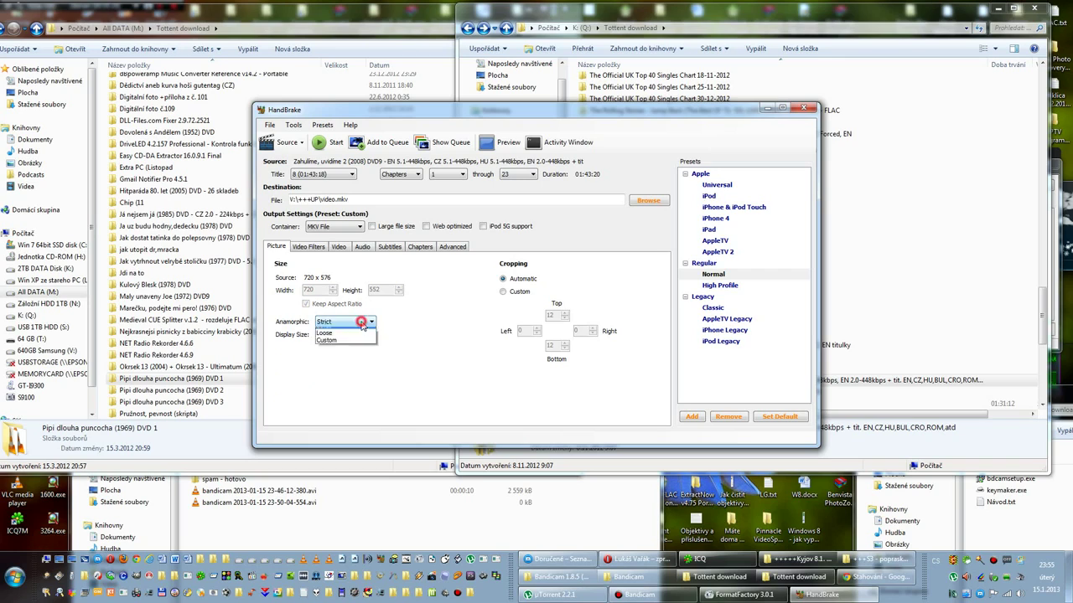
left_click(341, 346)
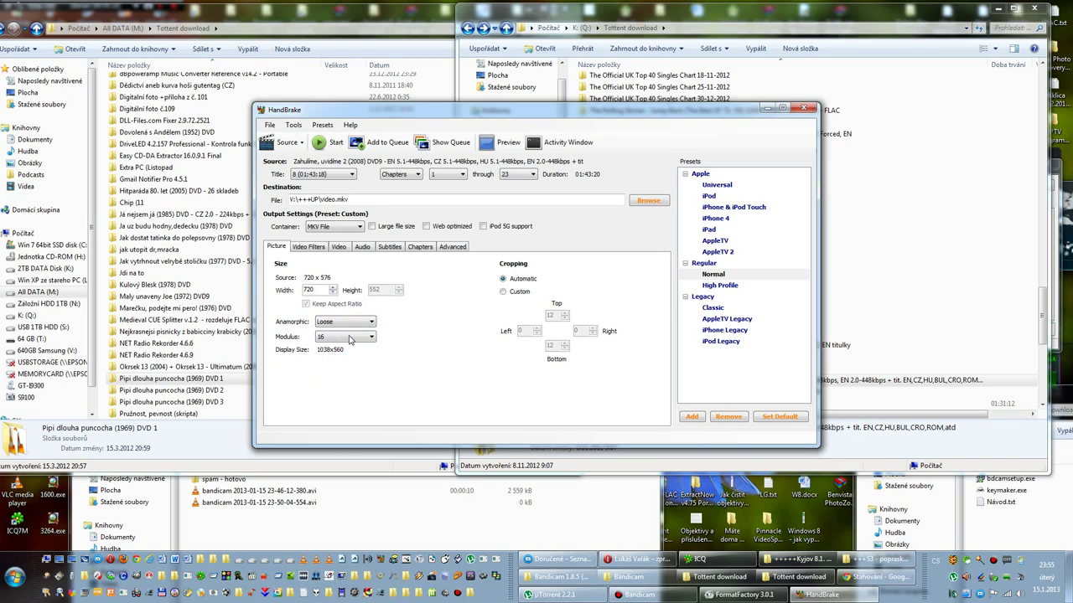
left_click(367, 325)
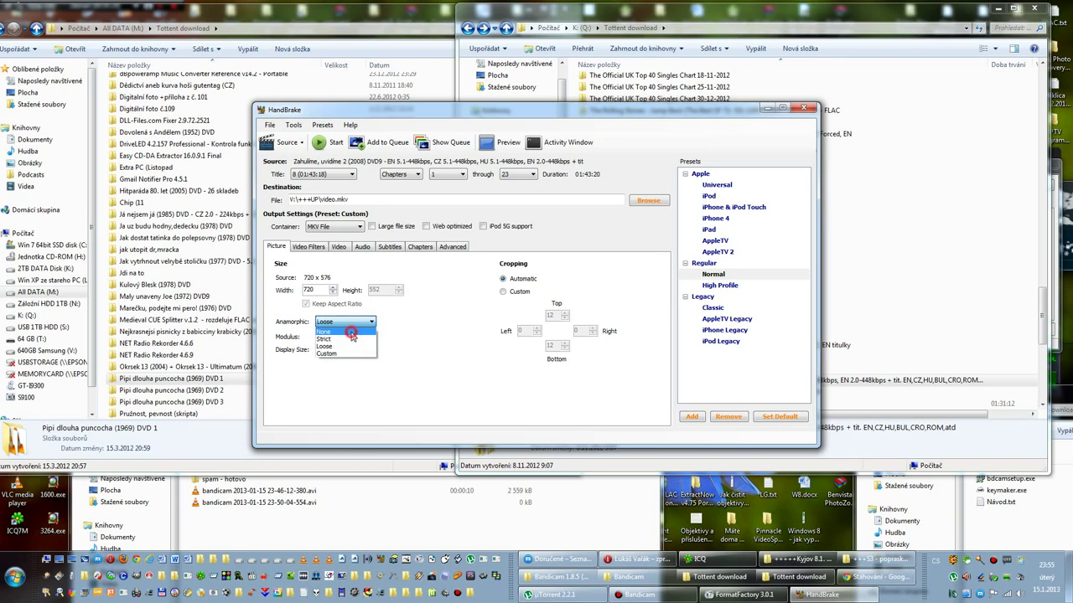
left_click(351, 333)
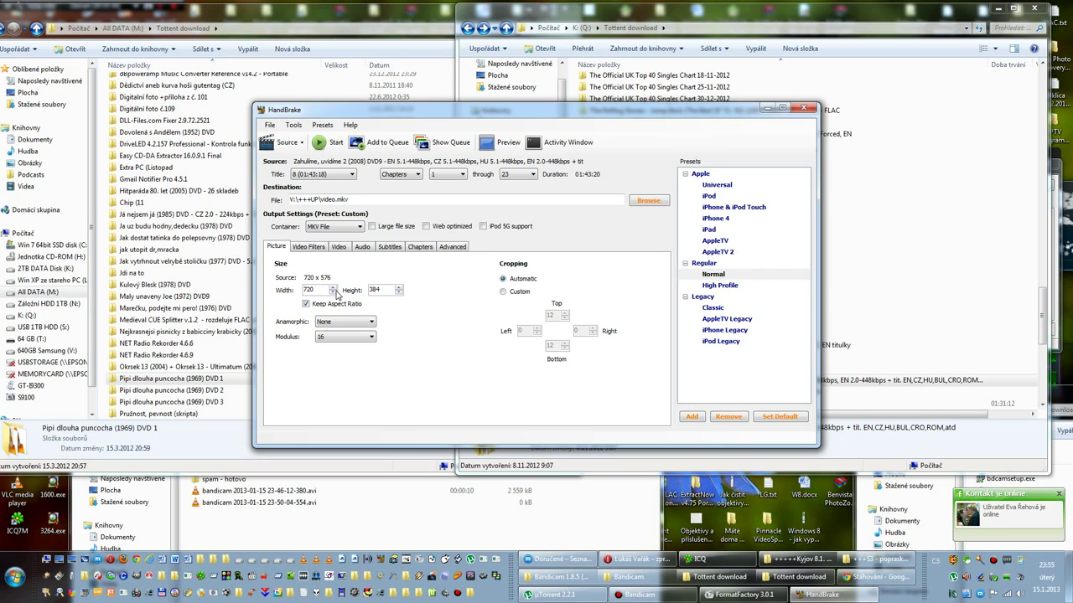
Step: Compare the Loose, Custom and Strict anamorphic modes once more and return the mode to None
left_click(354, 321)
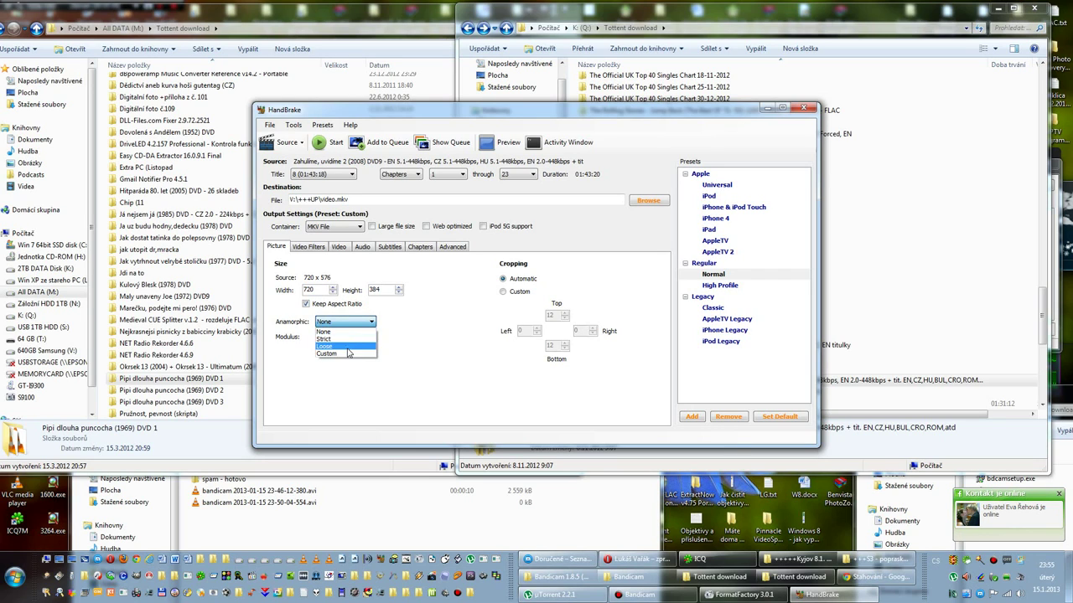
left_click(332, 331)
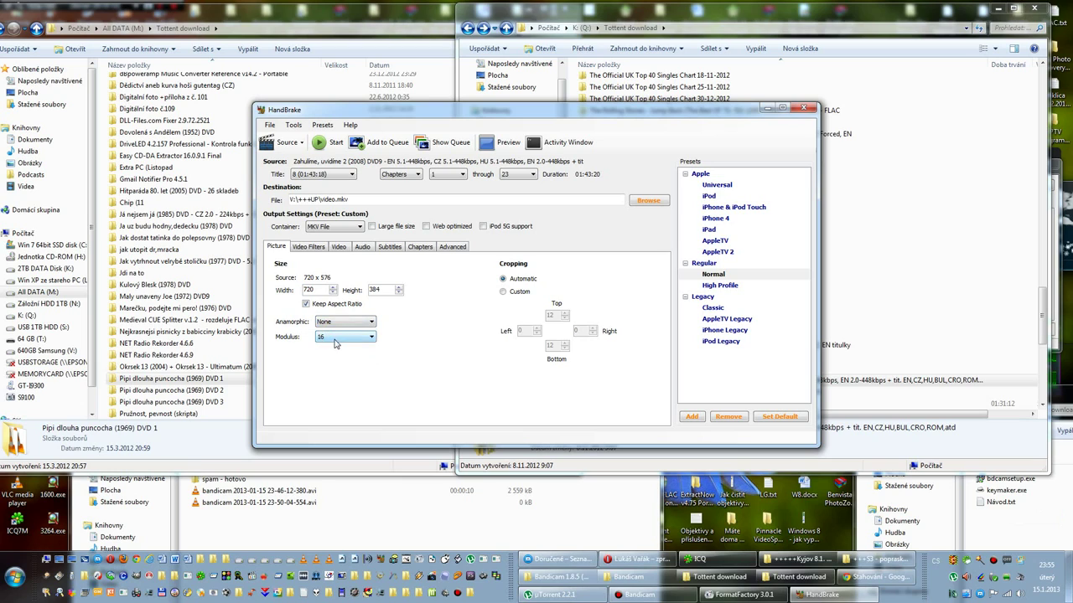
left_click(339, 323)
left_click(333, 346)
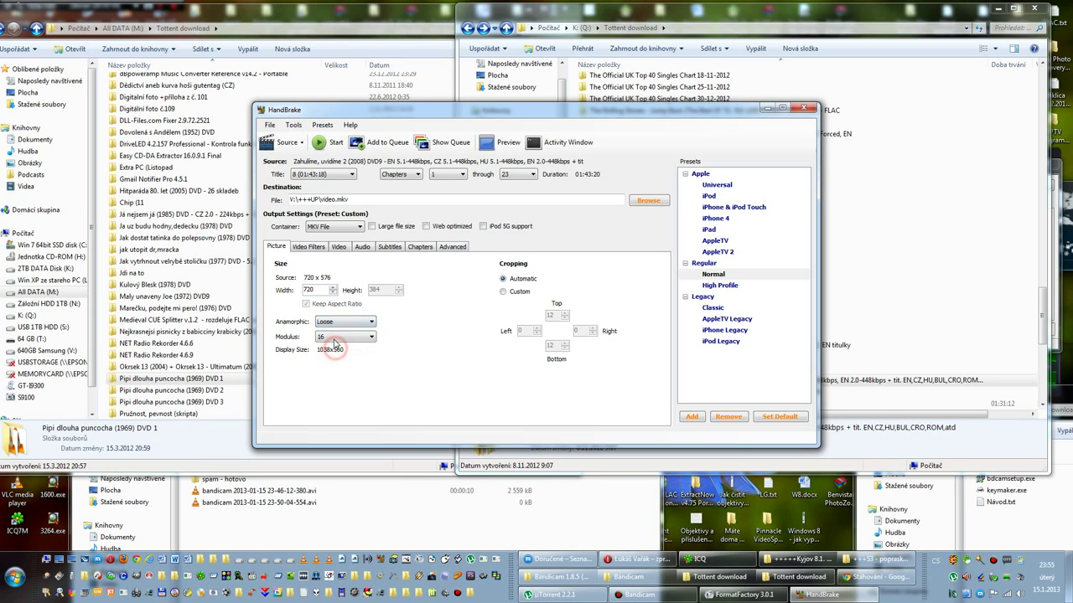
left_click(352, 323)
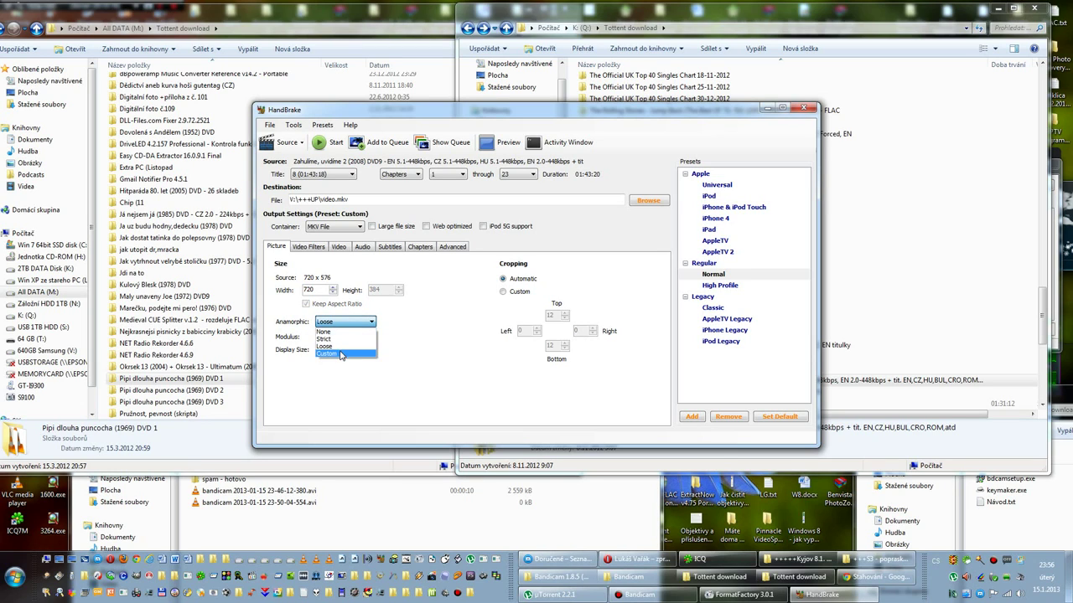
left_click(343, 356)
left_click(366, 324)
left_click(345, 337)
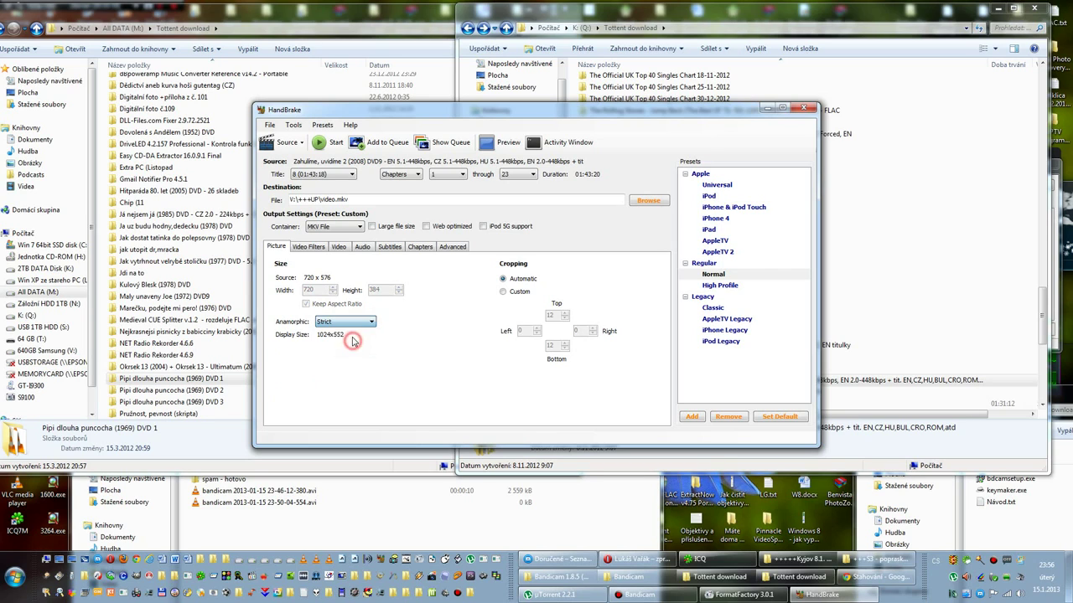
left_click(372, 324)
left_click(342, 332)
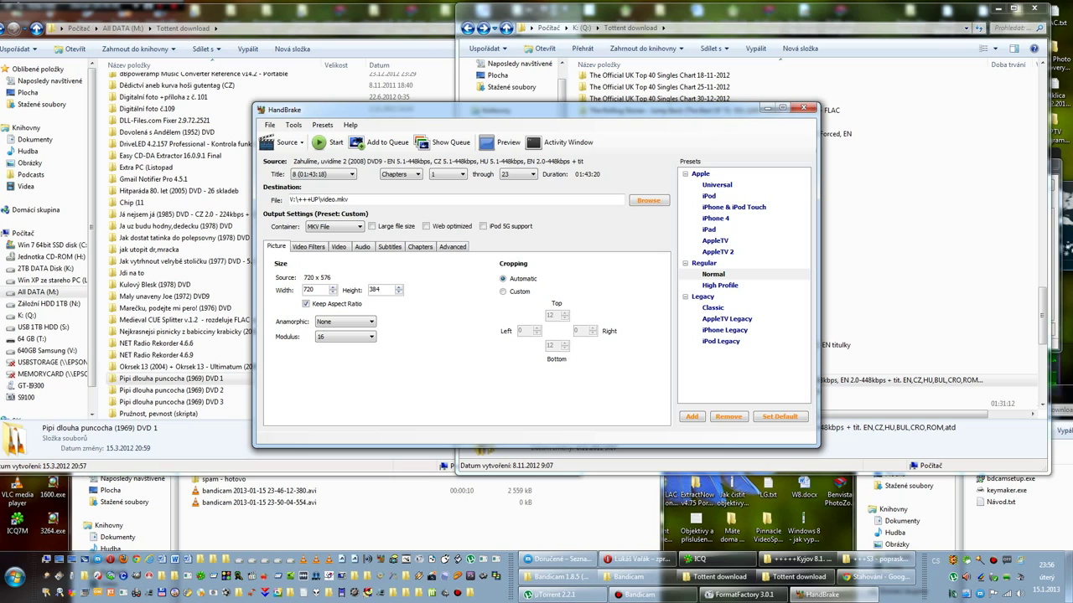
Step: Review the video filters, and set the video quality to a target size of 2000 MB
left_click(307, 250)
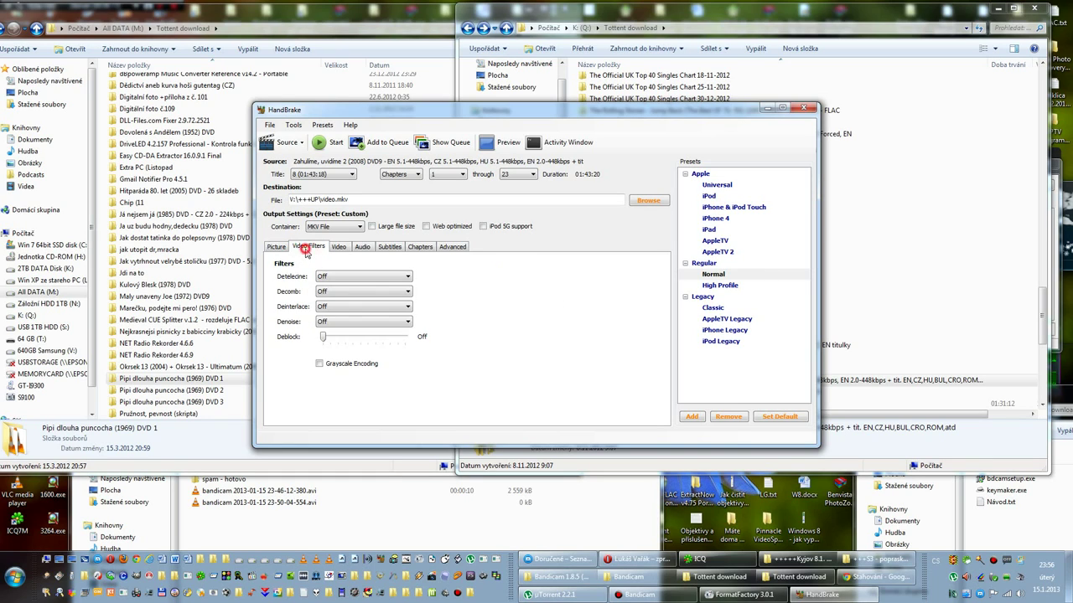
left_click(337, 248)
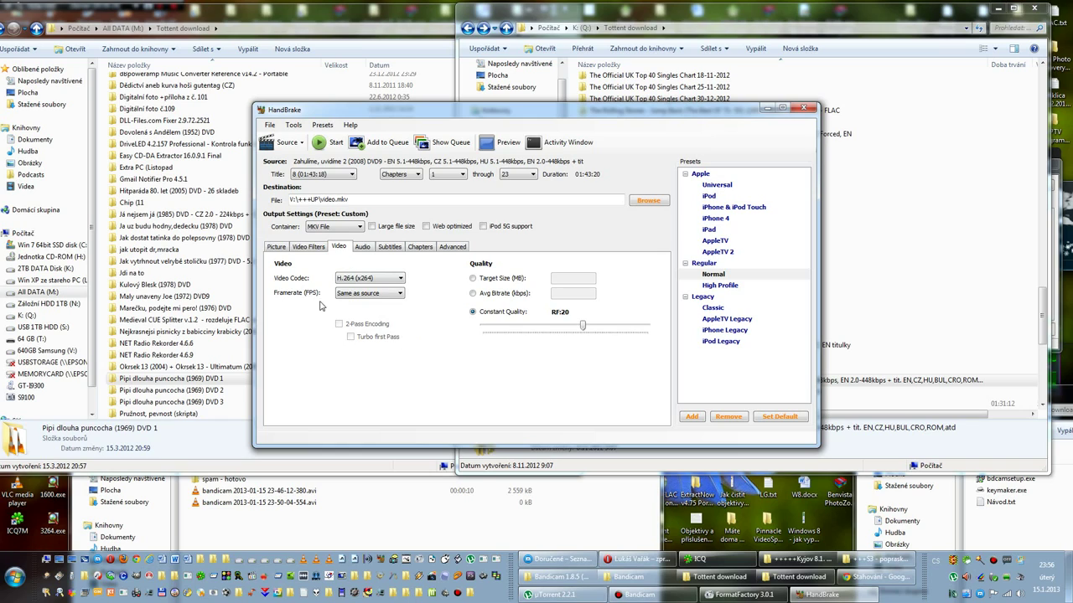
left_click(475, 280)
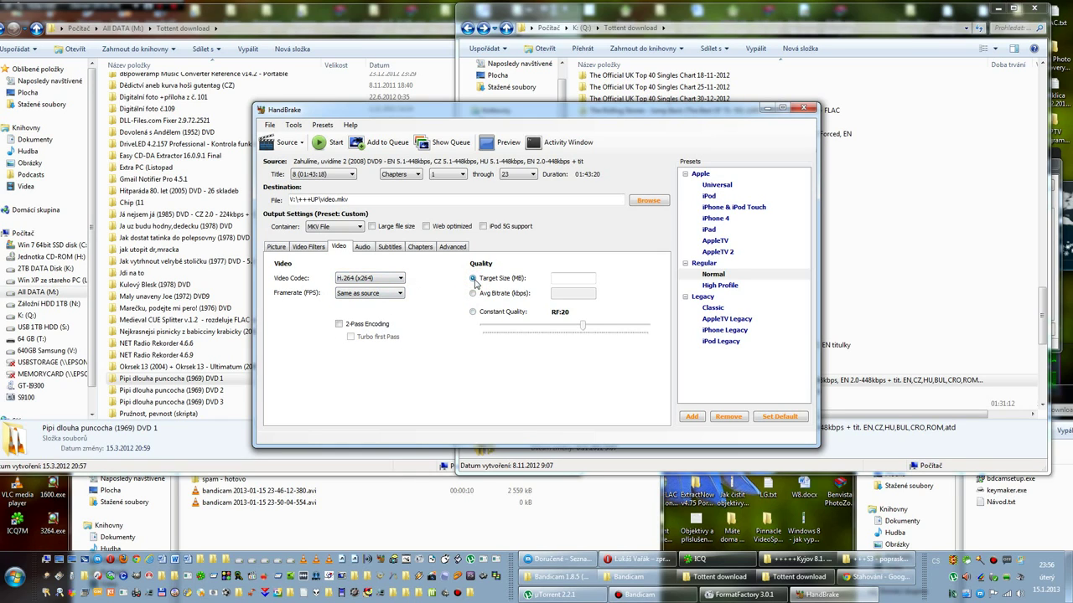
left_click(559, 279)
type("2000")
left_click(530, 280)
left_click(570, 280)
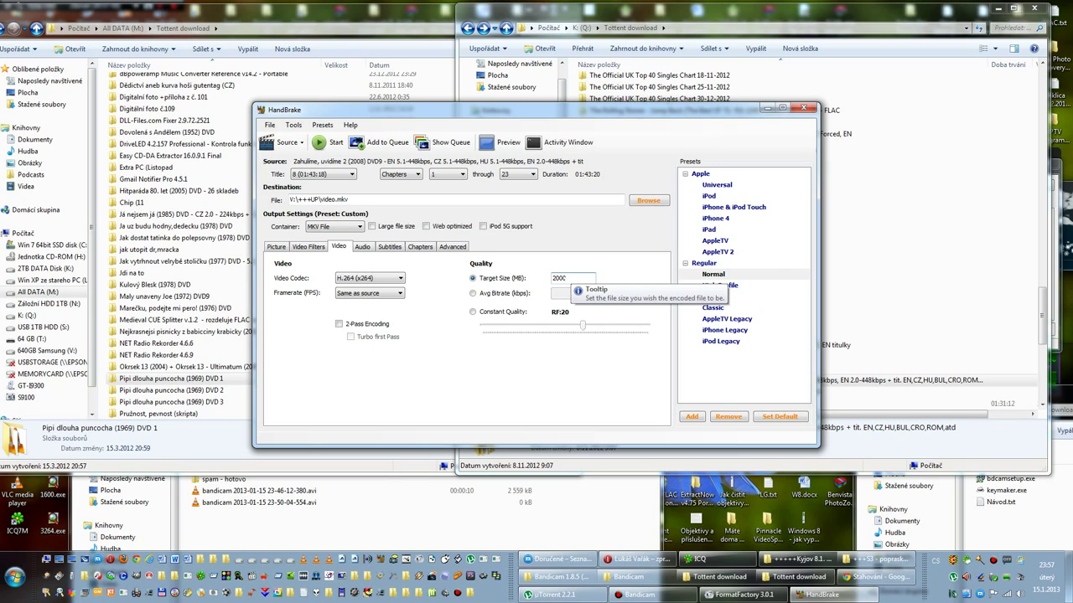
Step: Raise the video's target size to 2200 MB and finally to 2212 MB
left_click_drag(590, 277, 555, 277)
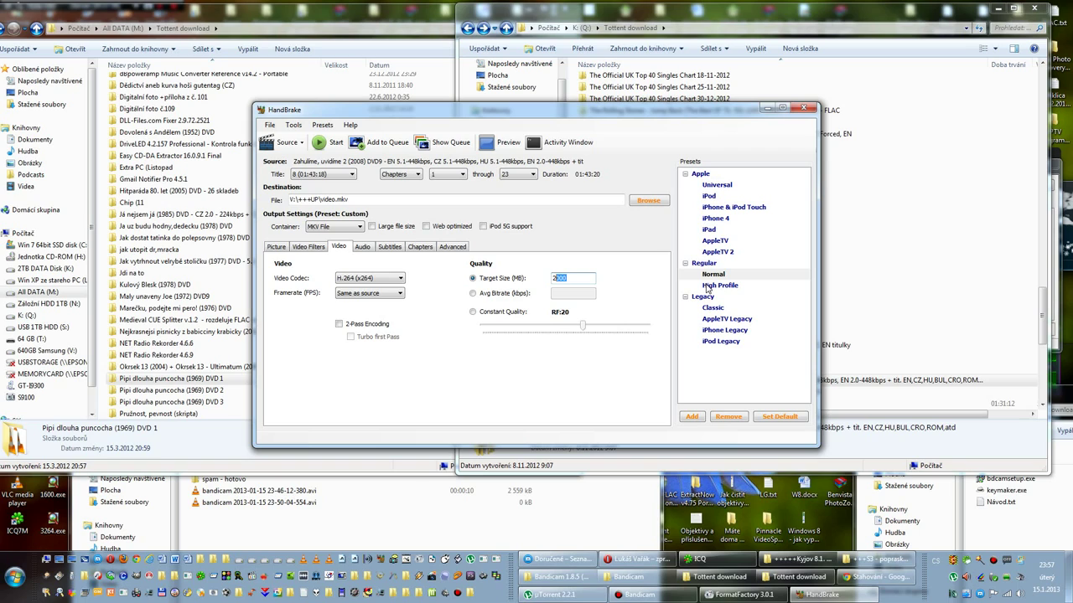
type("2")
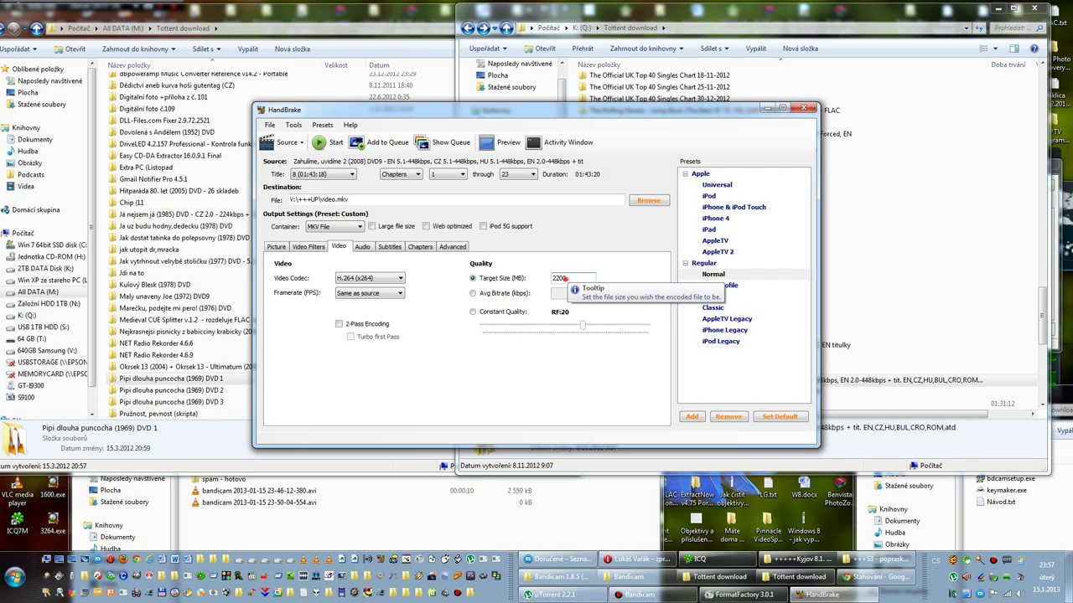
left_click_drag(578, 279, 557, 278)
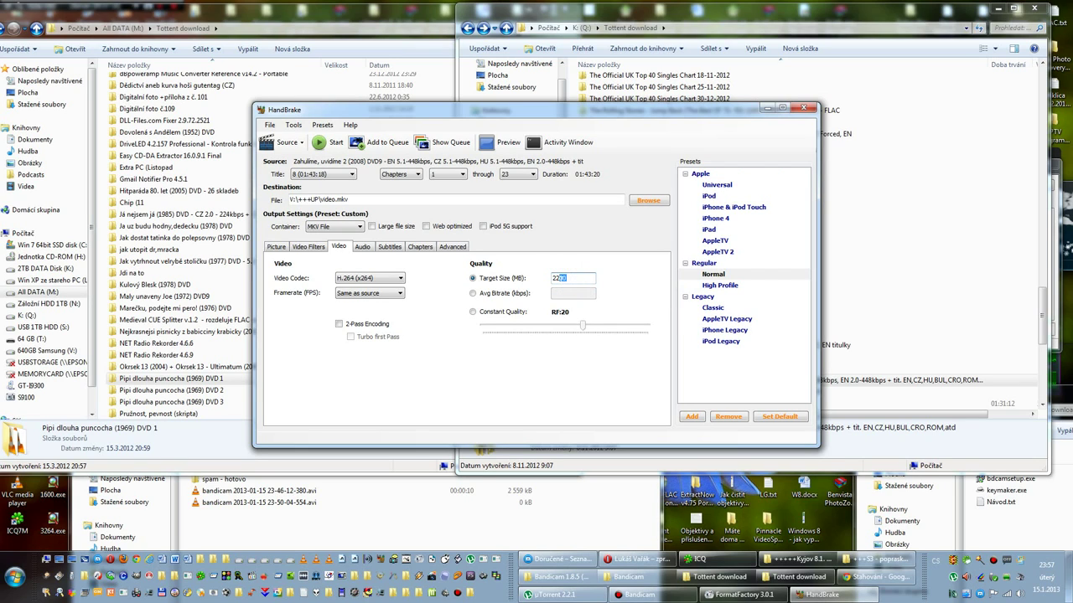
type("12")
Step: Set audio track 1's source to 2 Czech (AC3) (5.1 ch) and its mixdown to 6 Channel Discrete
left_click(361, 248)
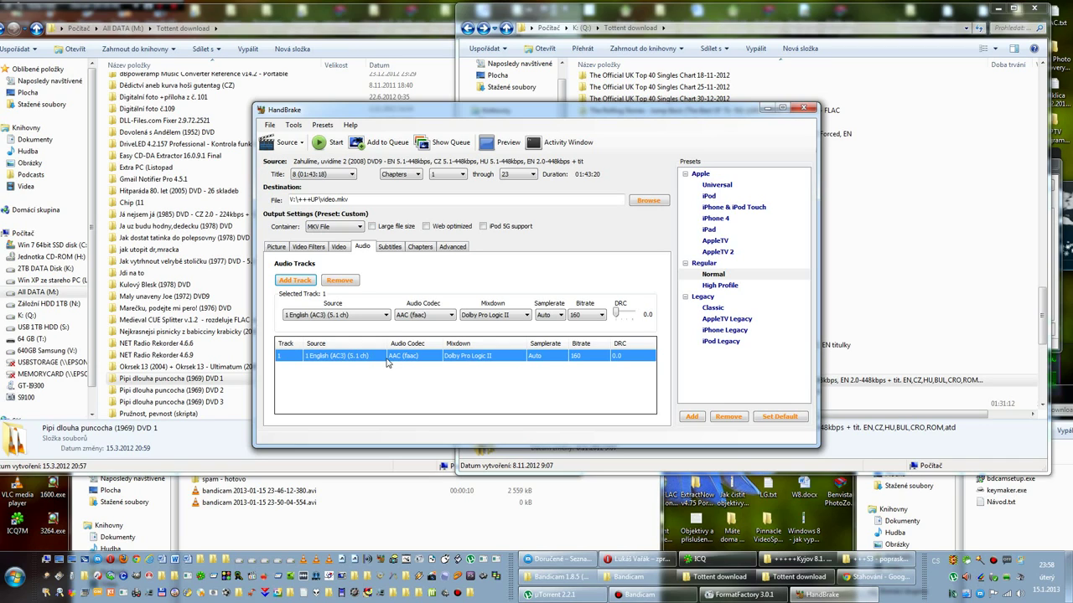
left_click(385, 316)
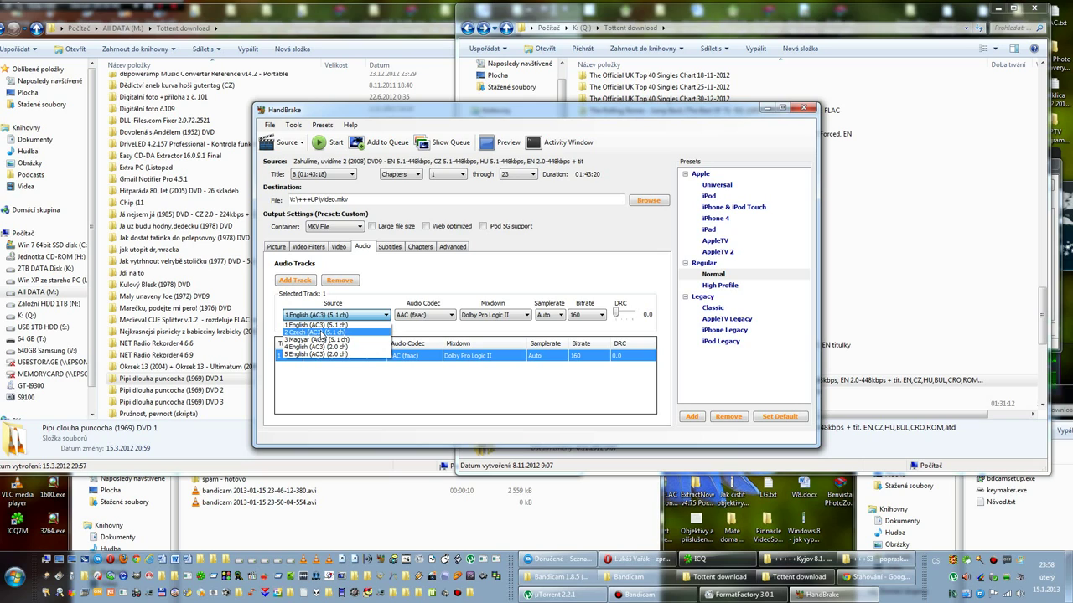
left_click(322, 334)
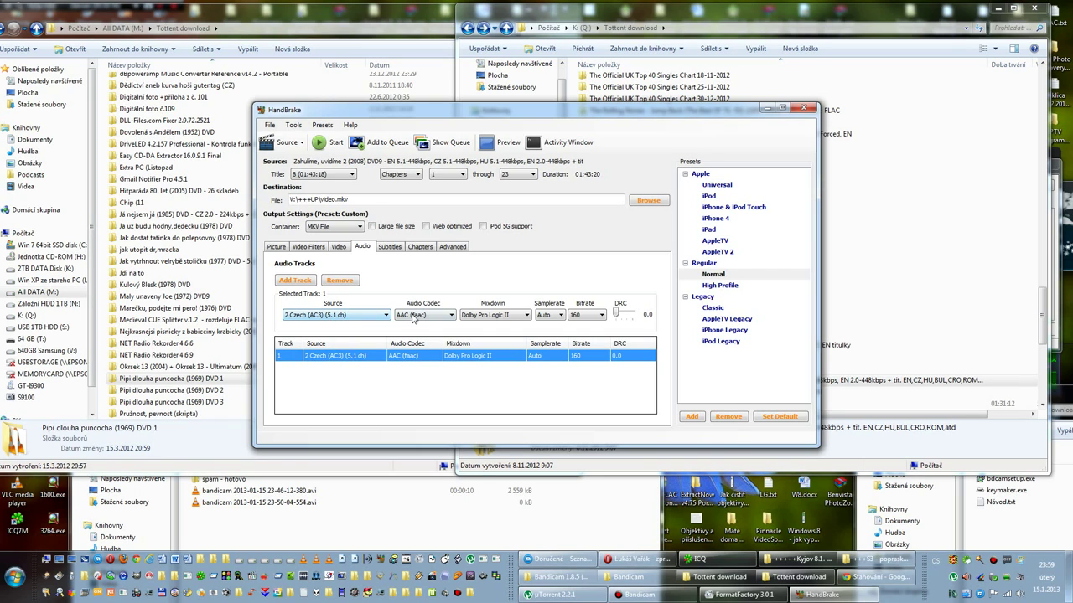
left_click(529, 318)
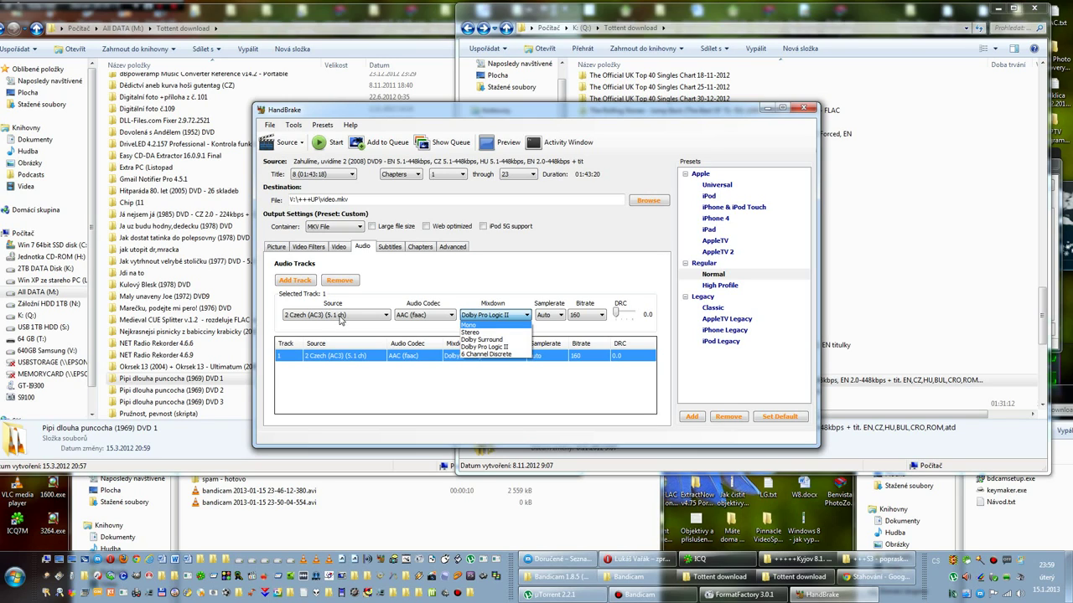
left_click(486, 355)
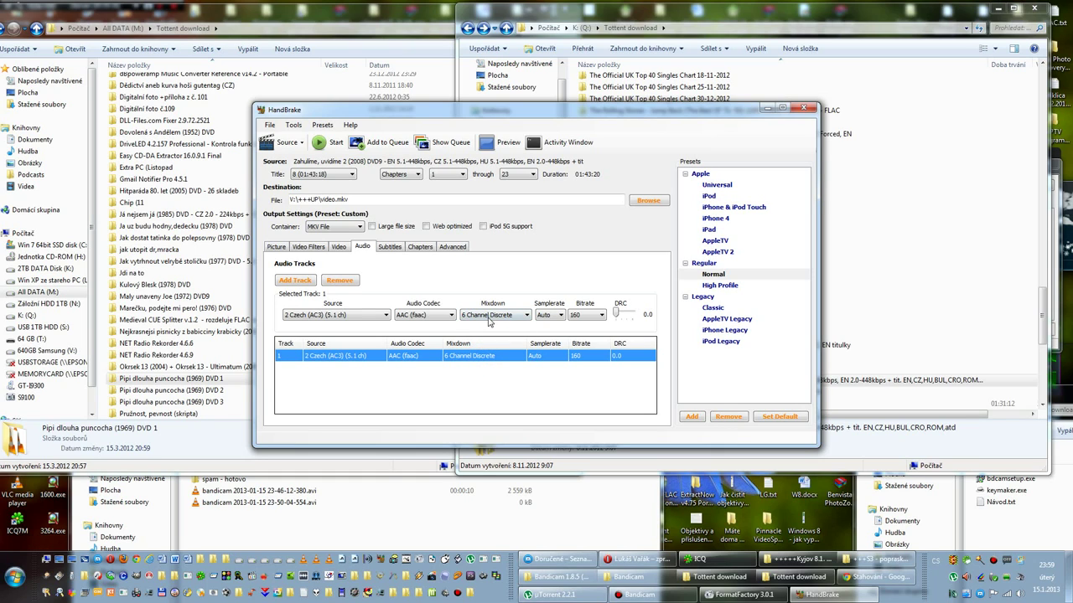
Step: Keep the audio track's samplerate on Auto and set its bitrate to 448 after trying 128
left_click(561, 316)
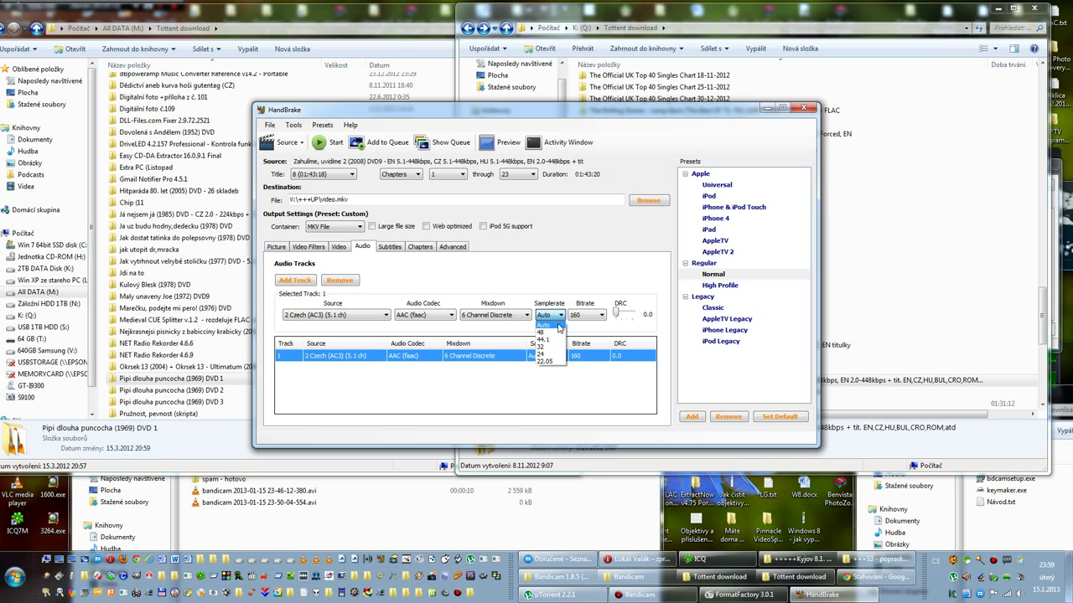
left_click(558, 324)
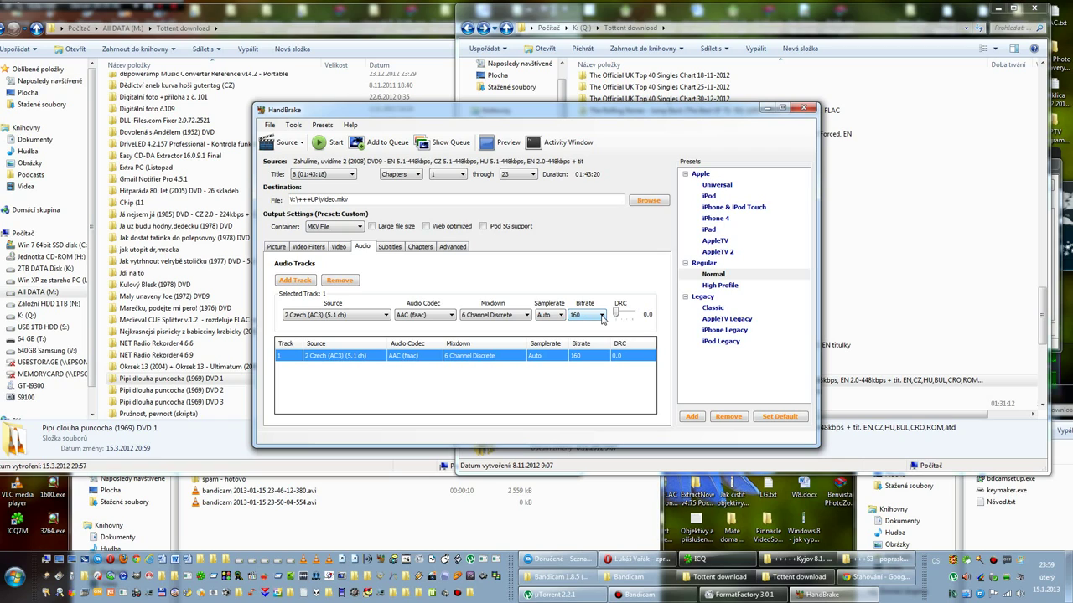
left_click(601, 316)
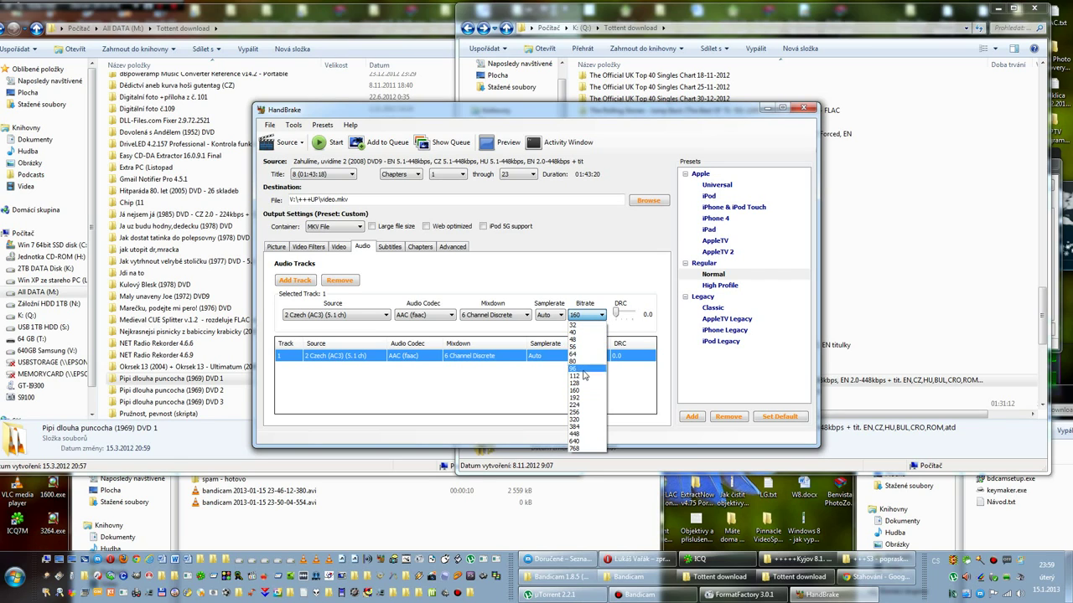
left_click(584, 384)
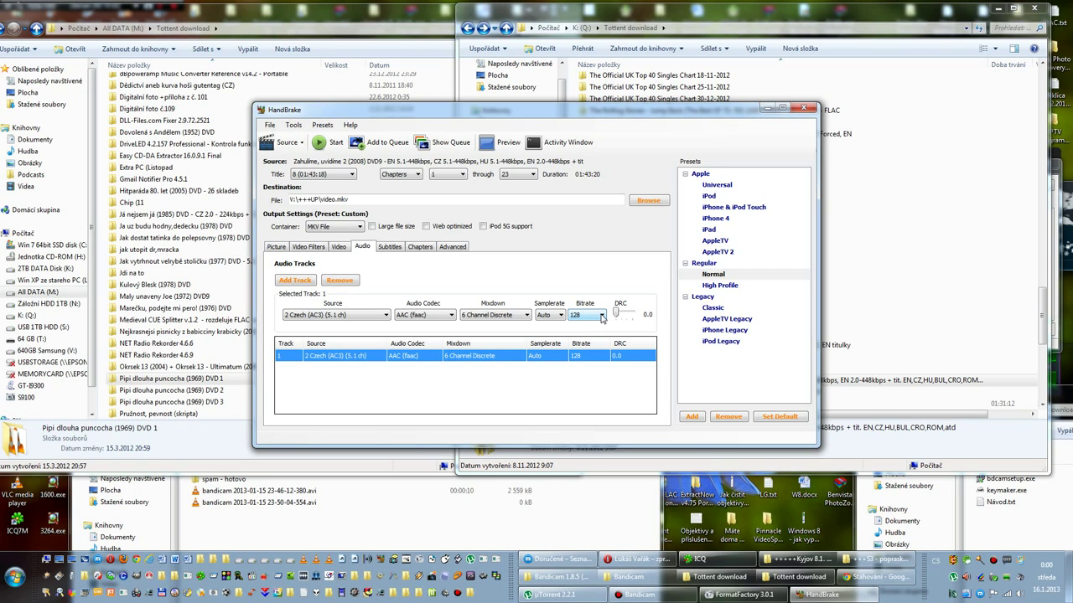
left_click(601, 315)
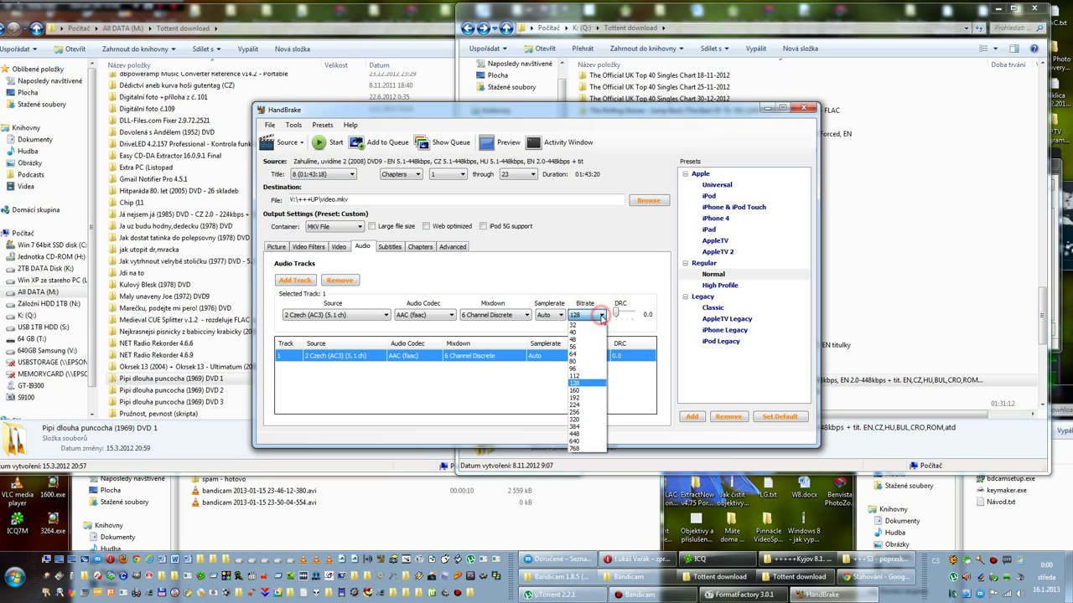
left_click(583, 435)
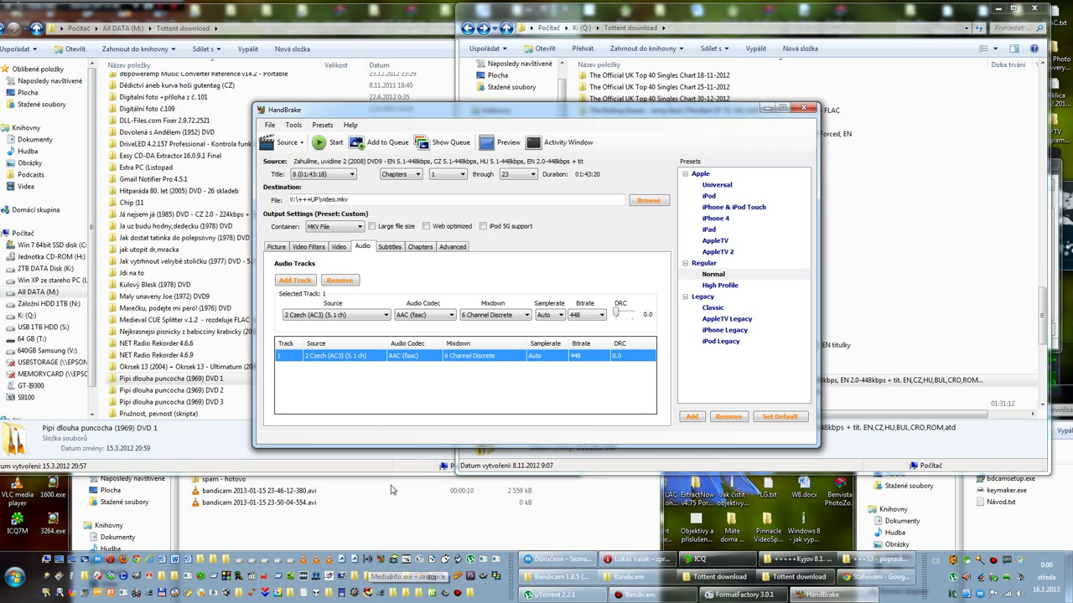
Step: Open the "Zahulíme, uvidíme 2 (2008)" DVD folder in MediaInfo, show its details as Text, and enlarge the window downward to read the stream information
left_click(637, 11)
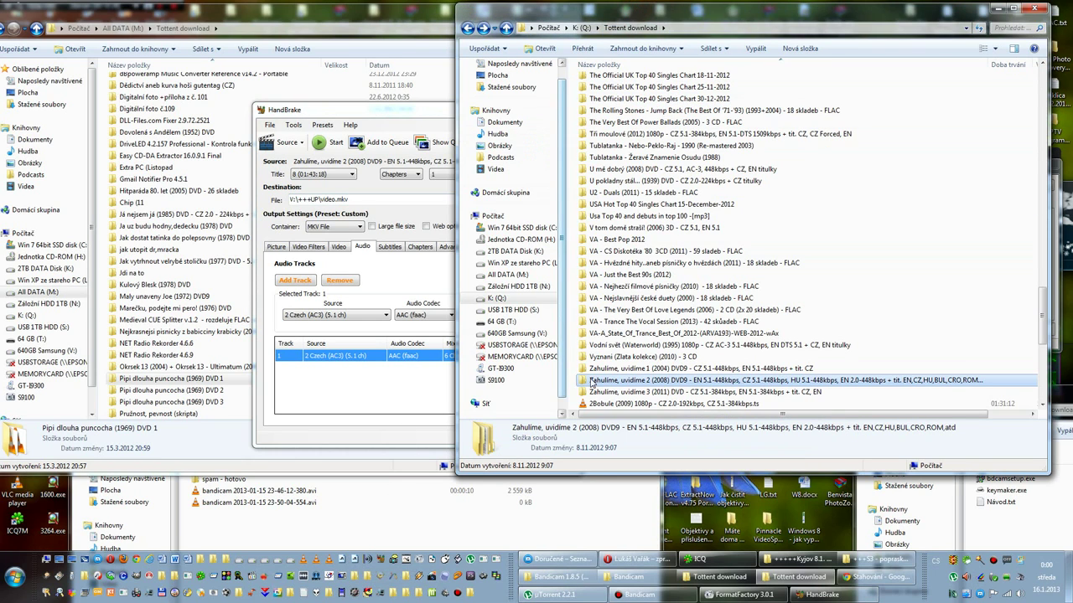
left_click_drag(583, 382, 582, 383)
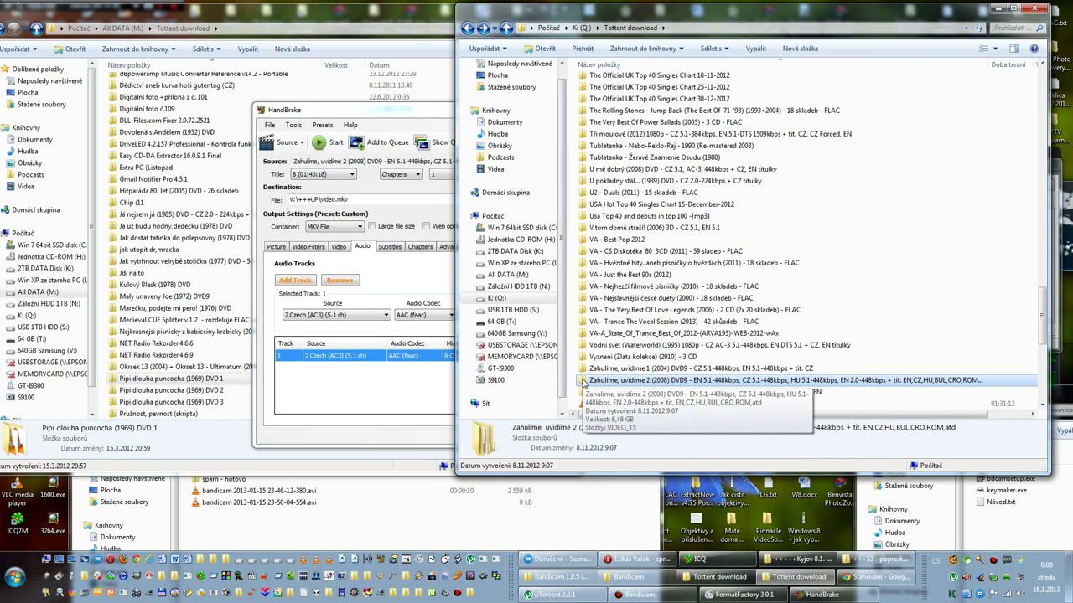
left_click_drag(583, 383, 368, 559)
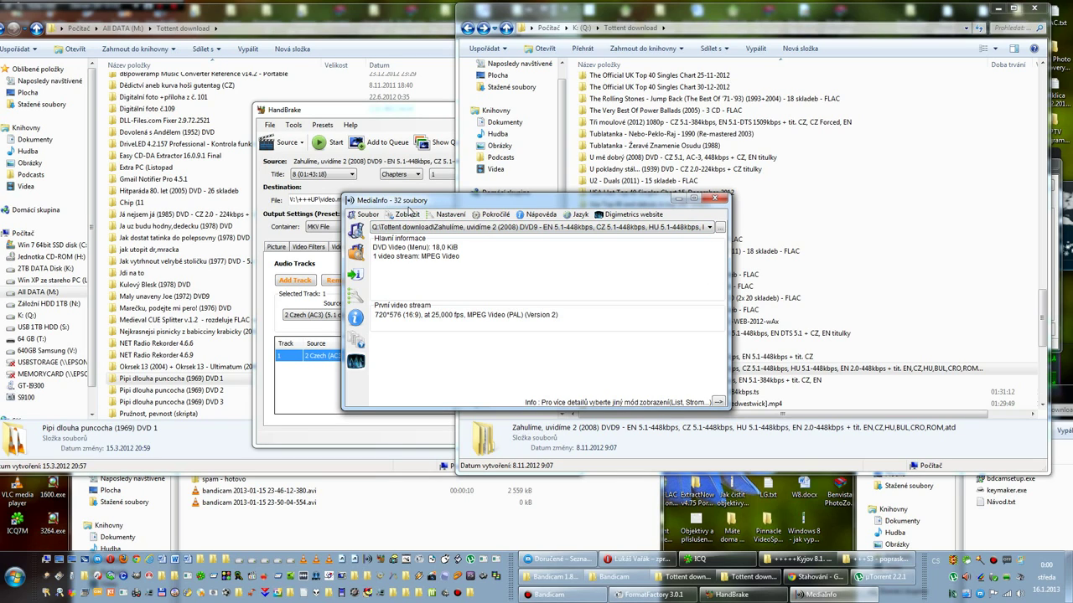
left_click(408, 216)
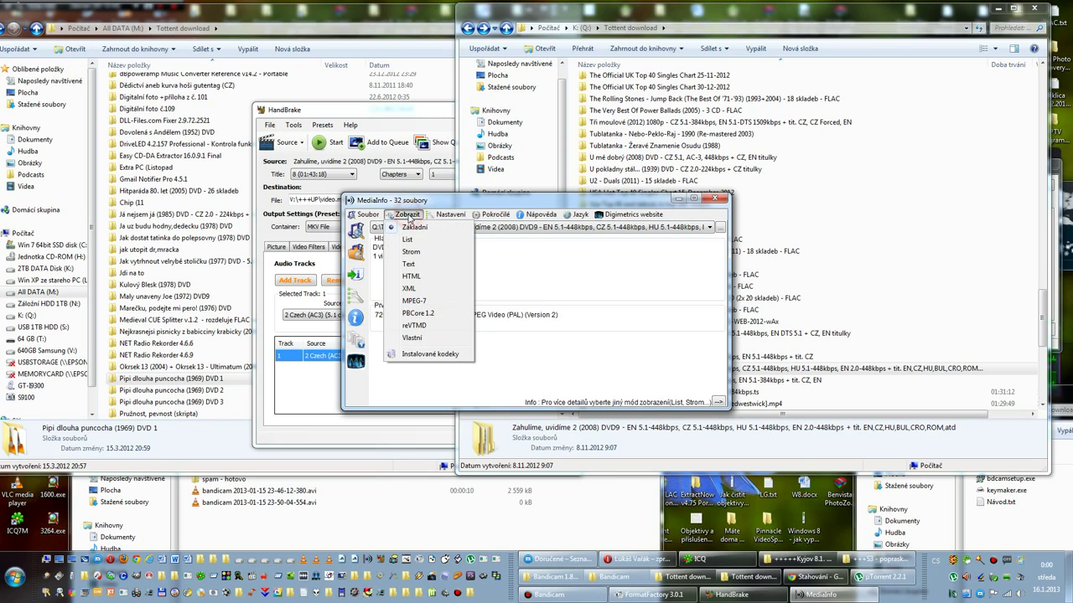
left_click(411, 264)
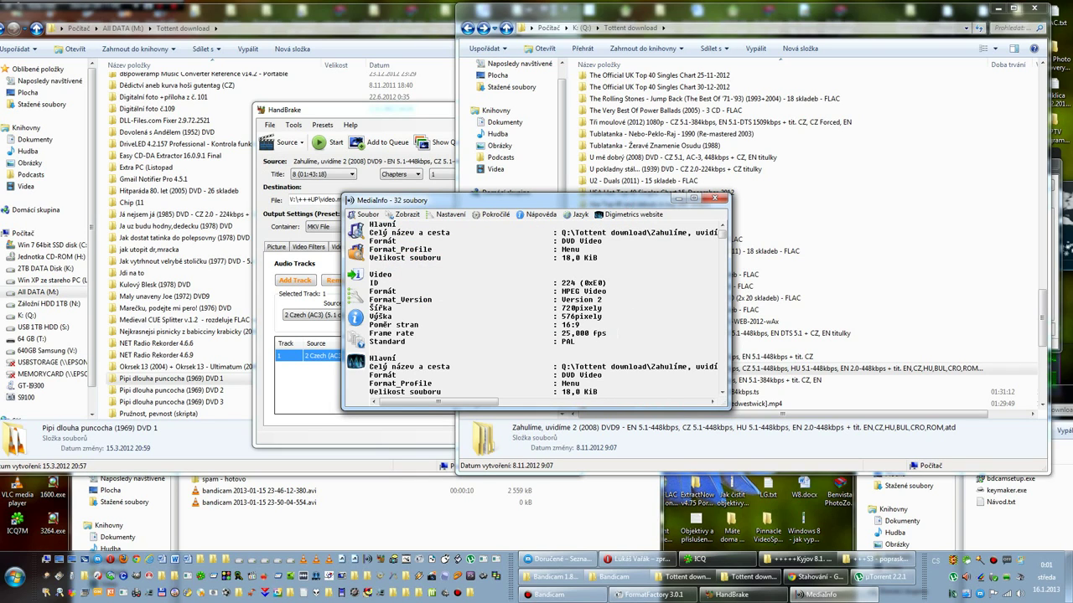
left_click_drag(599, 409, 613, 551)
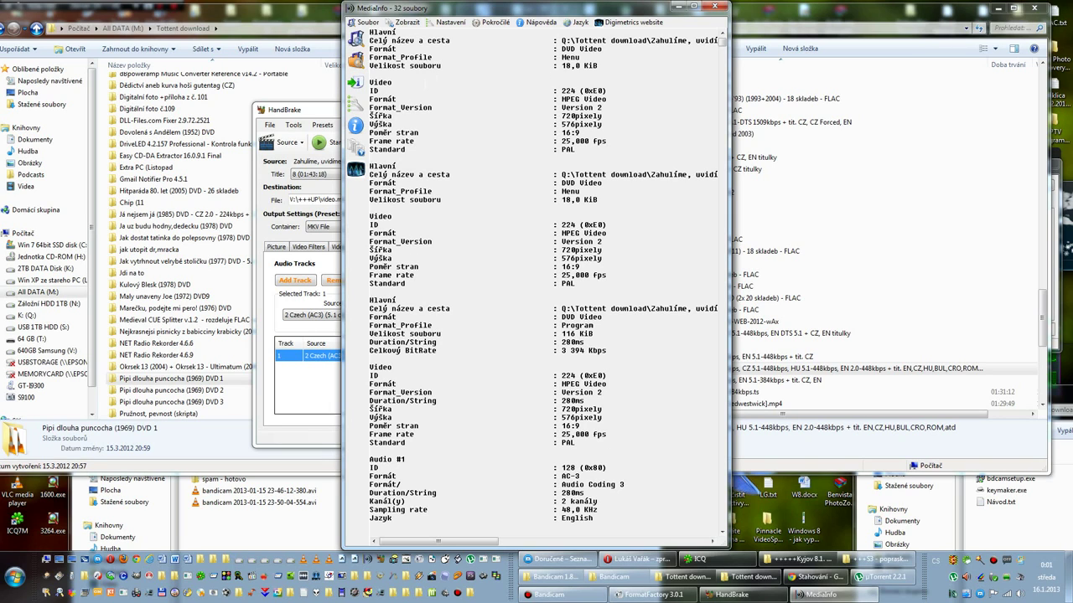
Step: Check the channel count of Audio #1 in the first Program file of the MediaInfo report
scroll(543, 280, "down", 1)
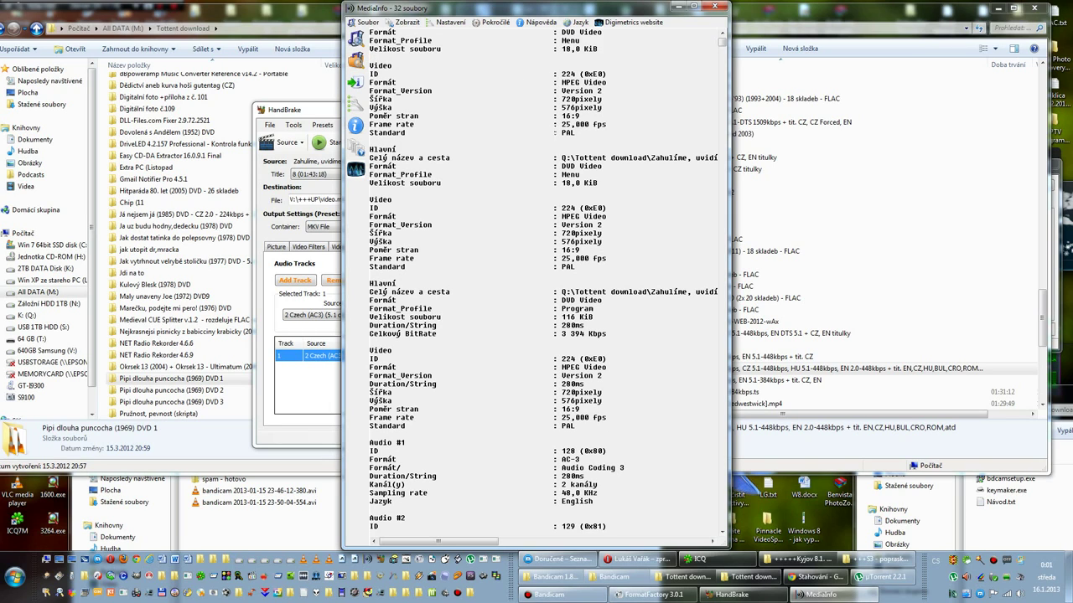
scroll(536, 280, "down", 3)
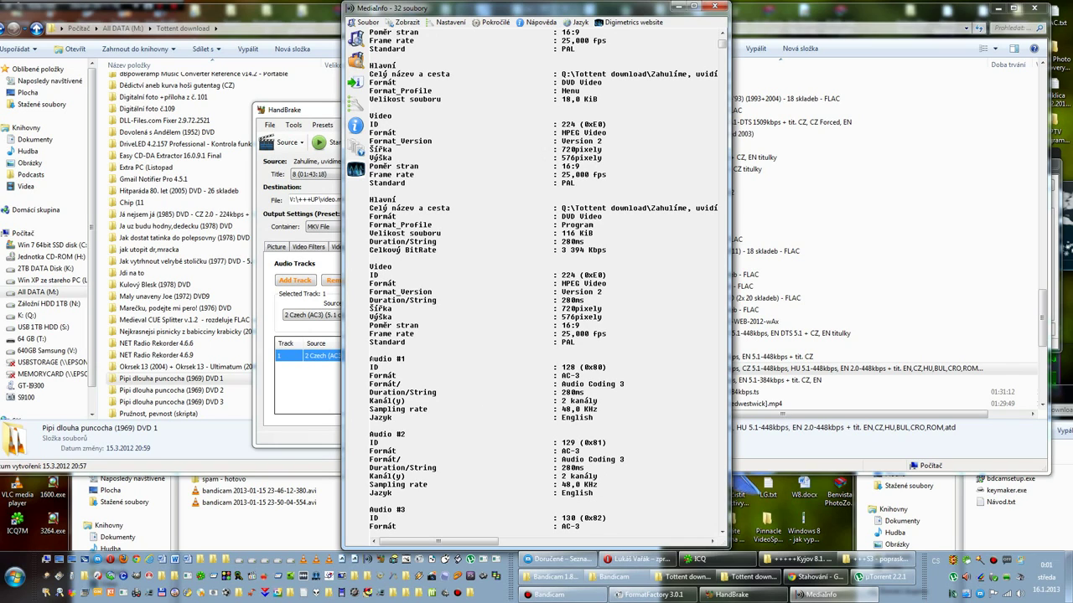
left_click_drag(368, 359, 406, 358)
left_click_drag(560, 417, 593, 417)
left_click(596, 409)
Step: Find the 509 MiB MPEG-PS file in the MediaInfo report and check its Audio #1 channel count
scroll(596, 409, "down", 13)
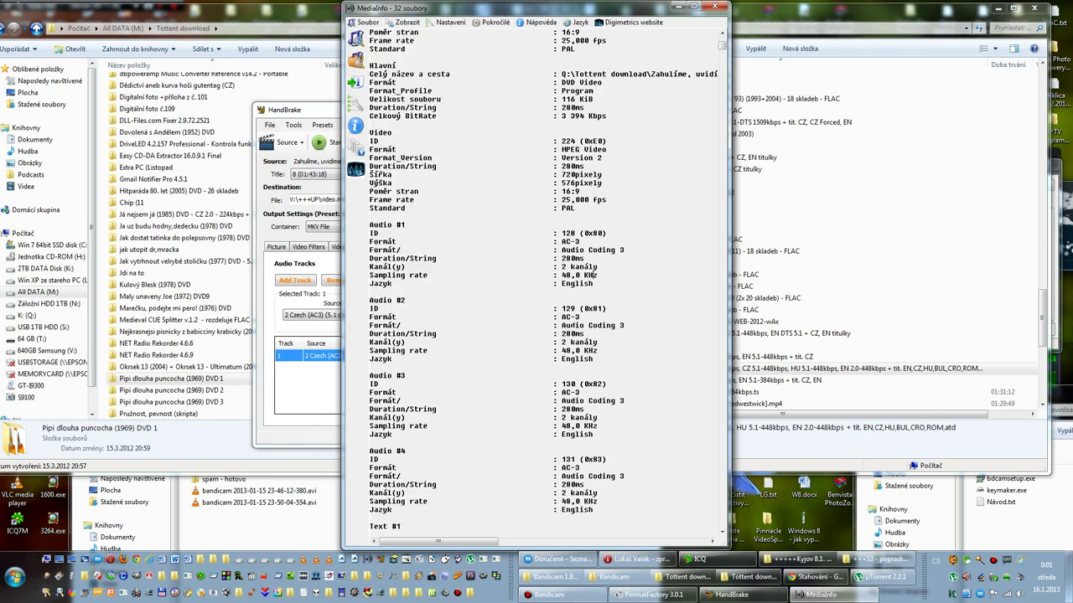
scroll(592, 73, "down", 18)
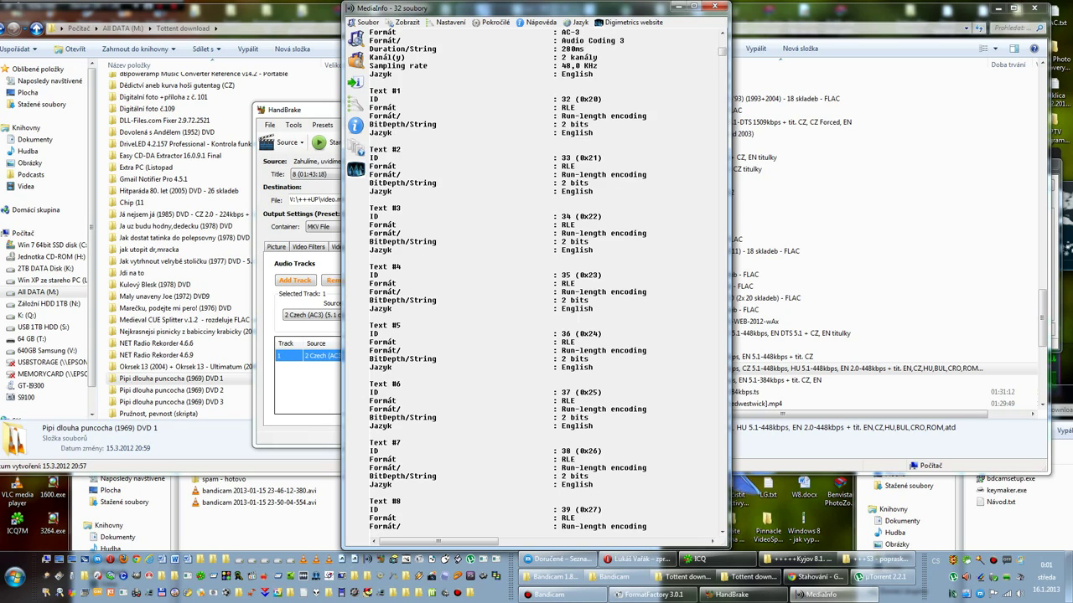
scroll(543, 281, "down", 20)
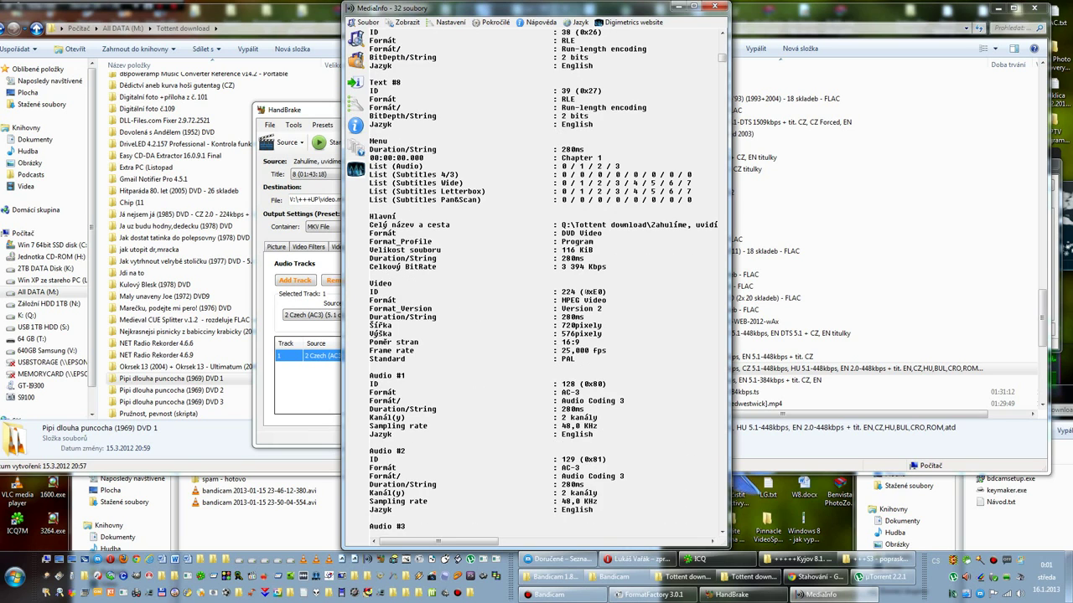
scroll(537, 280, "down", 20)
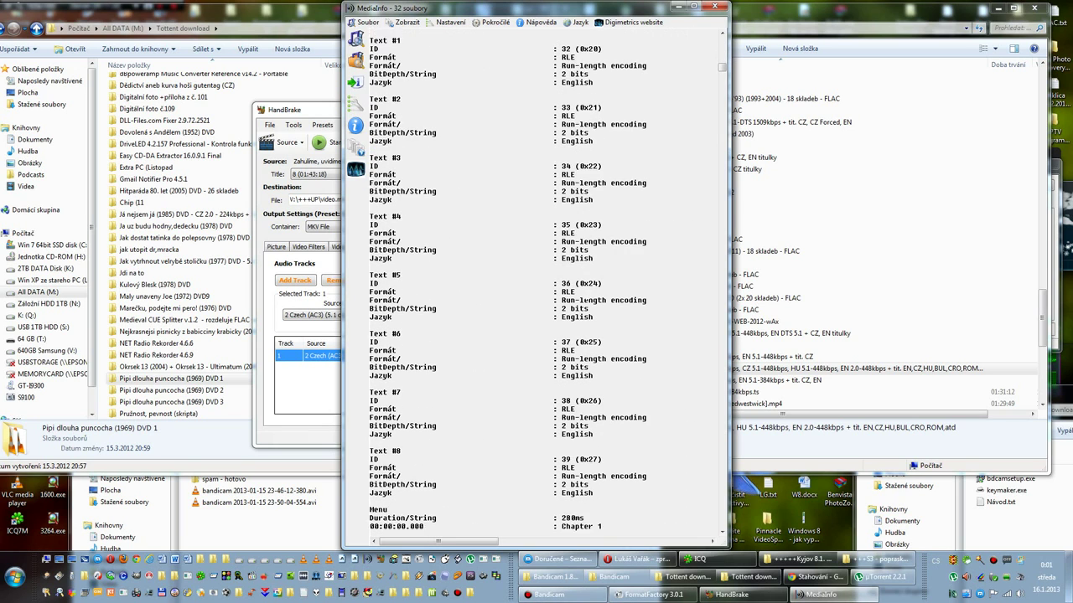
scroll(543, 281, "down", 13)
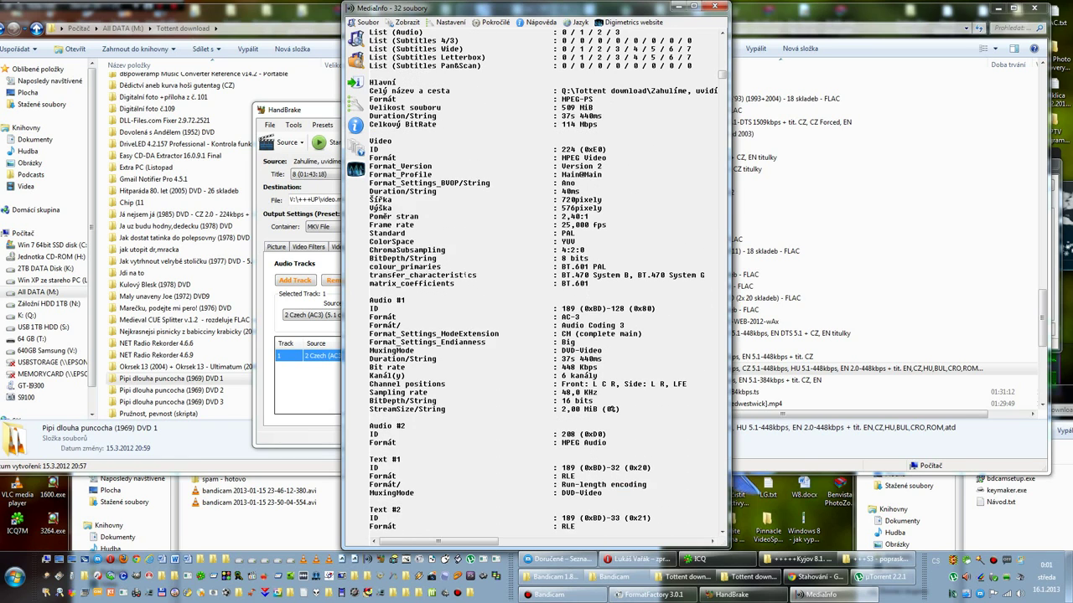
scroll(472, 275, "down", 5)
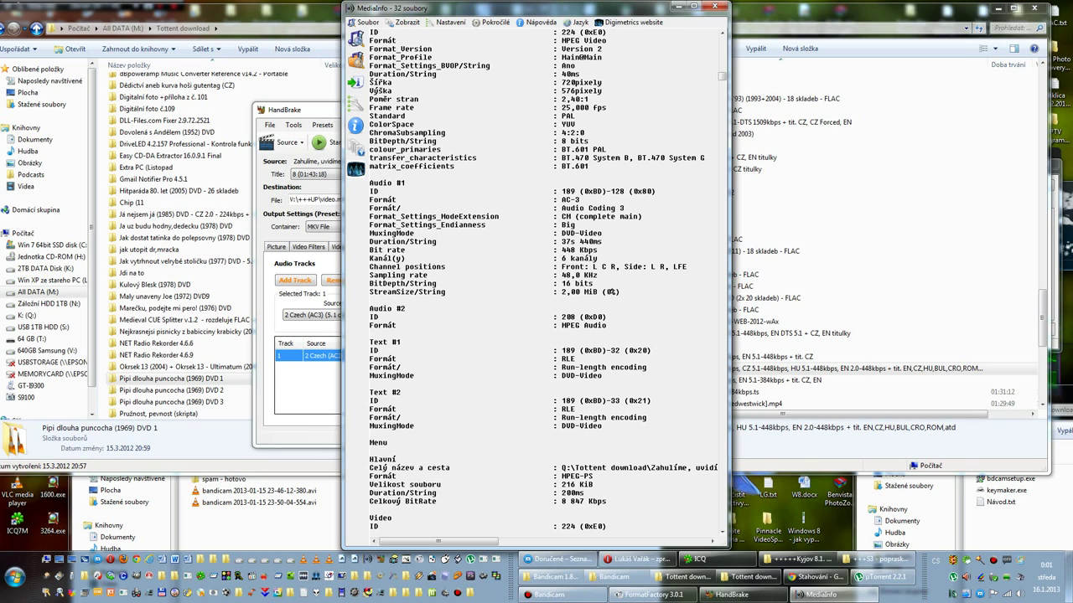
left_click_drag(370, 183, 406, 183)
mouse_move(562, 258)
left_mouse_down()
mouse_move(598, 258)
mouse_move(549, 258)
left_mouse_up()
scroll(549, 258, "up", 3)
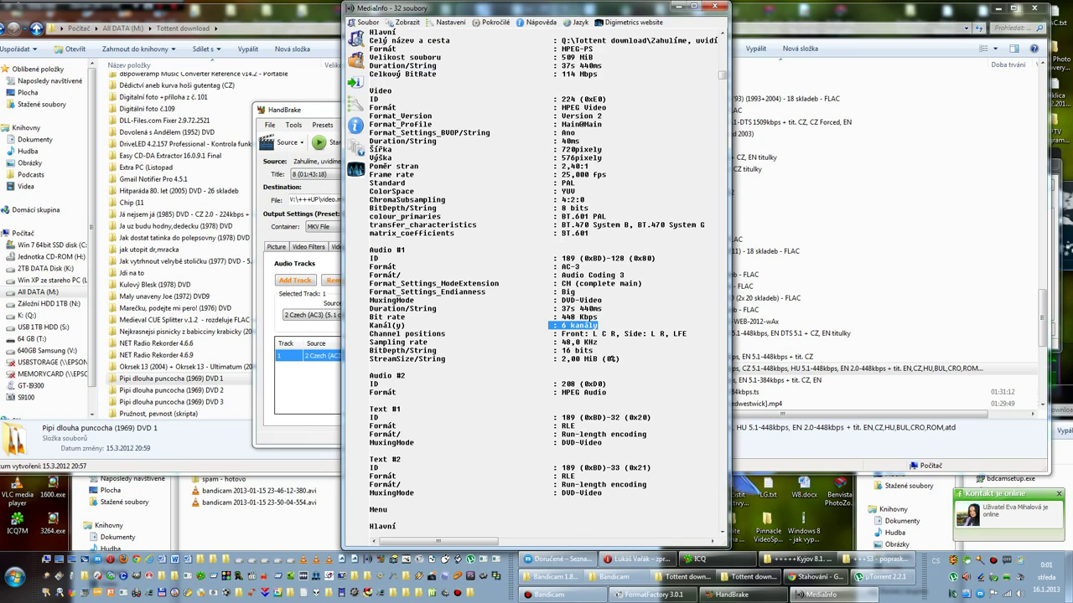
scroll(543, 279, "up", 1)
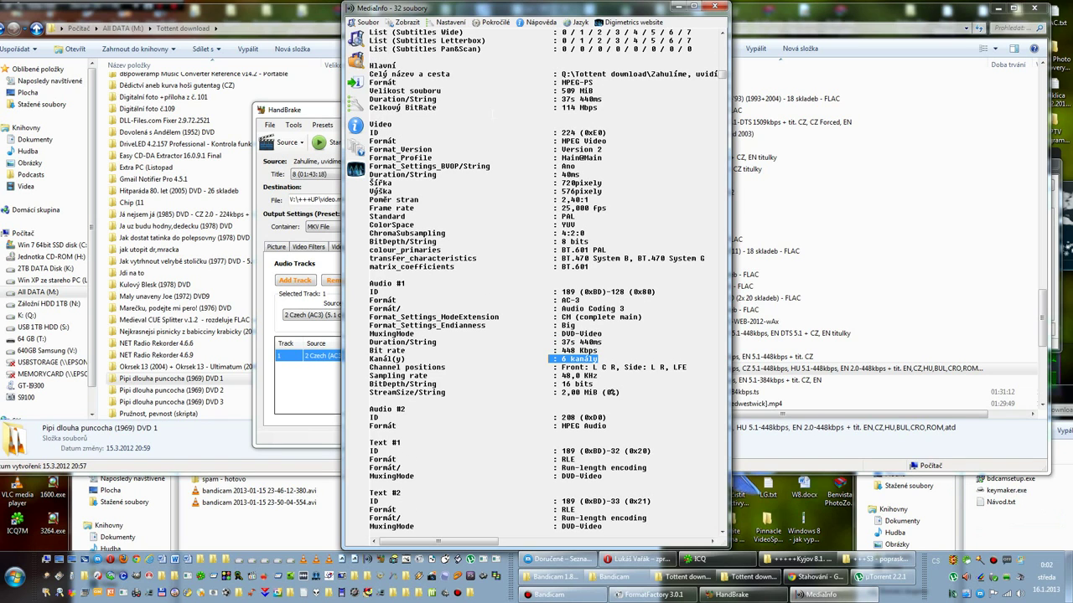
Step: Arrange the MediaInfo and HandBrake windows side by side and view HandBrake's list of audio sources for track 1
left_click_drag(538, 8, 741, 8)
left_click_drag(419, 110, 279, 120)
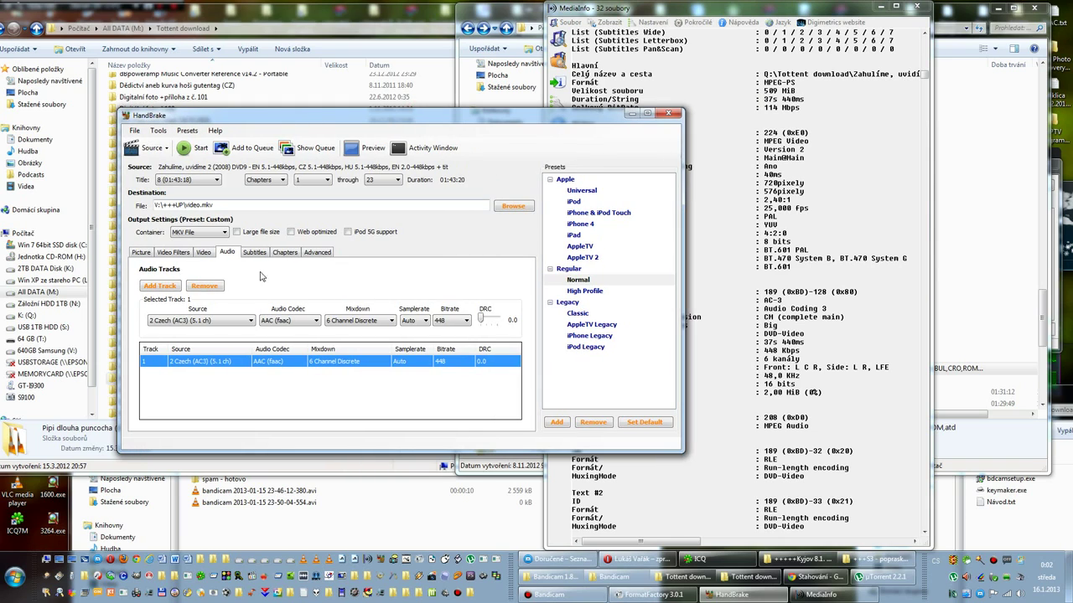
left_click(250, 321)
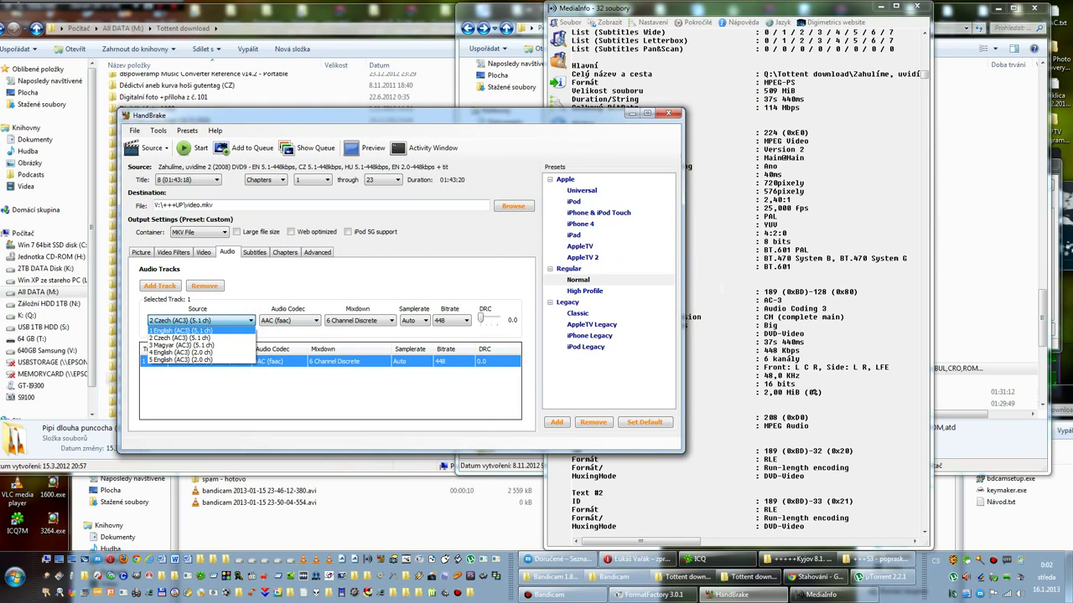
left_click(724, 289)
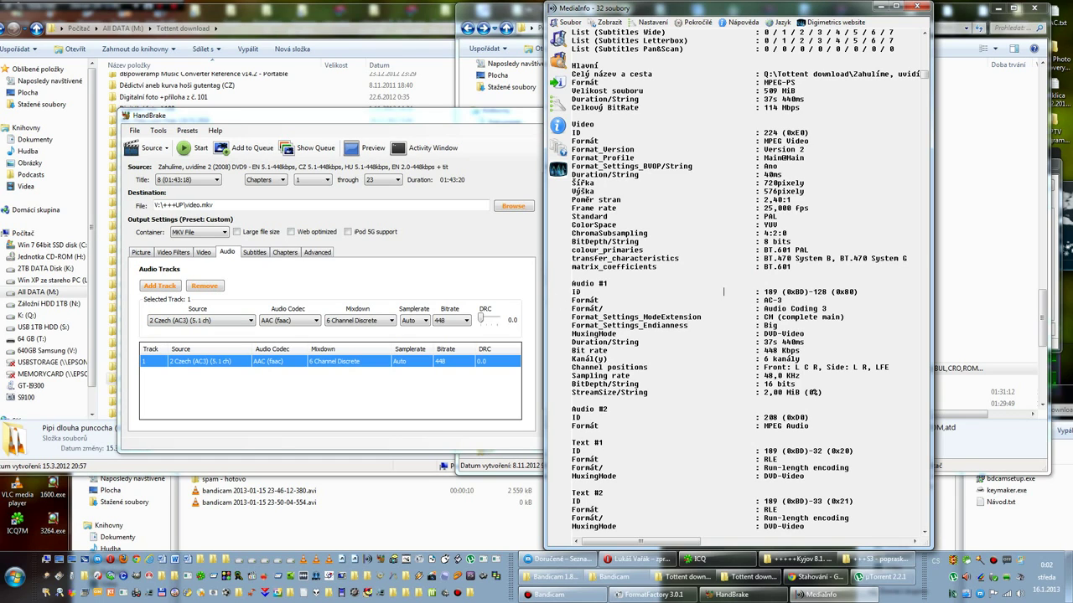
Step: Review the Video and Audio #1 sections of the 509 MiB file in MediaInfo
double_click(583, 124)
left_click_drag(572, 292, 611, 292)
left_click(724, 358)
Step: Check the channel count of Audio #2 in the 216 KiB MPEG-PS file that follows in the report
scroll(723, 252, "down", 6)
scroll(723, 208, "down", 14)
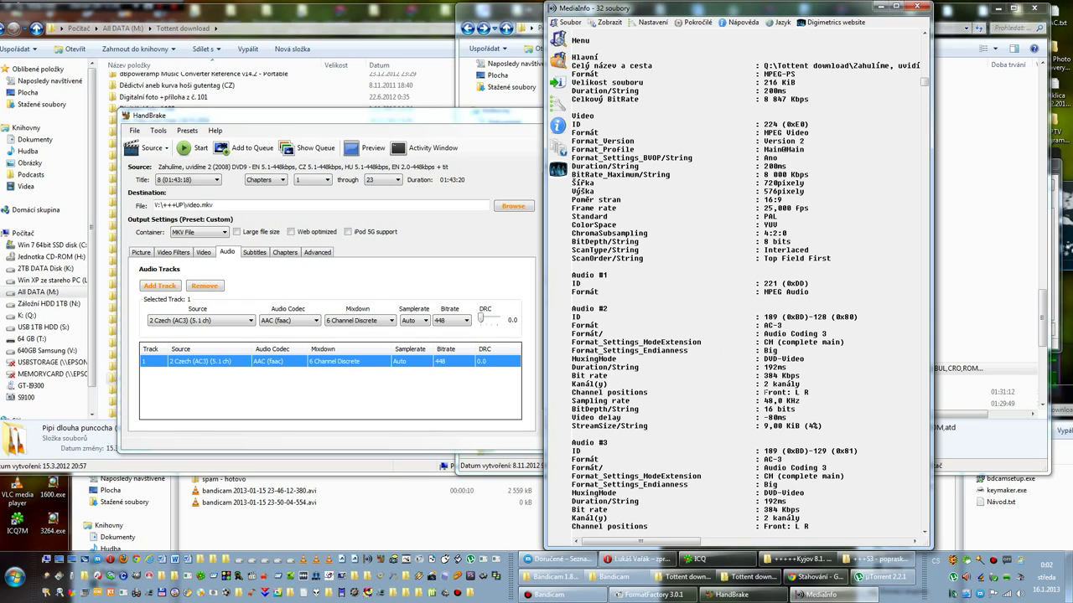
left_click_drag(758, 383, 799, 384)
scroll(746, 279, "down", 2)
Step: Check Audio #3's bitrate and channel count in the 216 KiB file, and go through its audio streams down to Audio #5
scroll(714, 280, "down", 3)
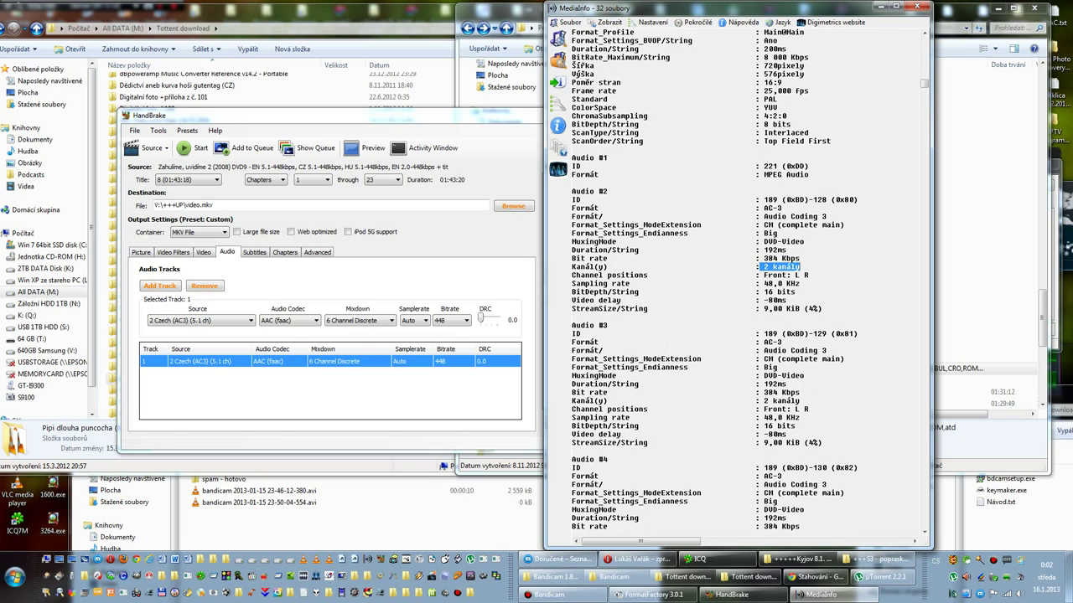
left_click_drag(763, 392, 790, 393)
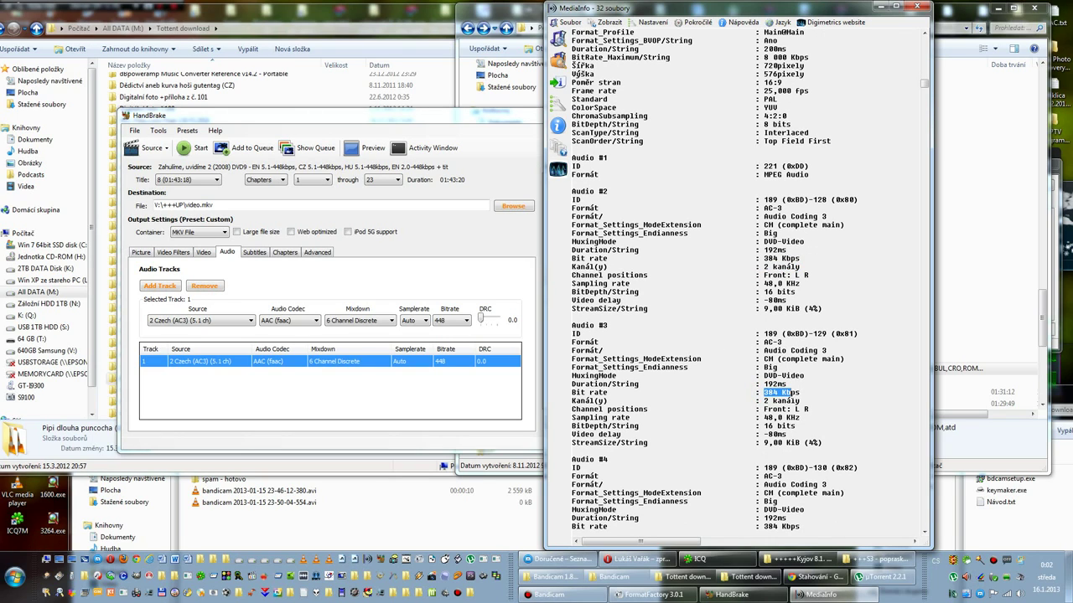
left_click(790, 392)
left_click_drag(764, 401, 786, 401)
scroll(786, 401, "down", 7)
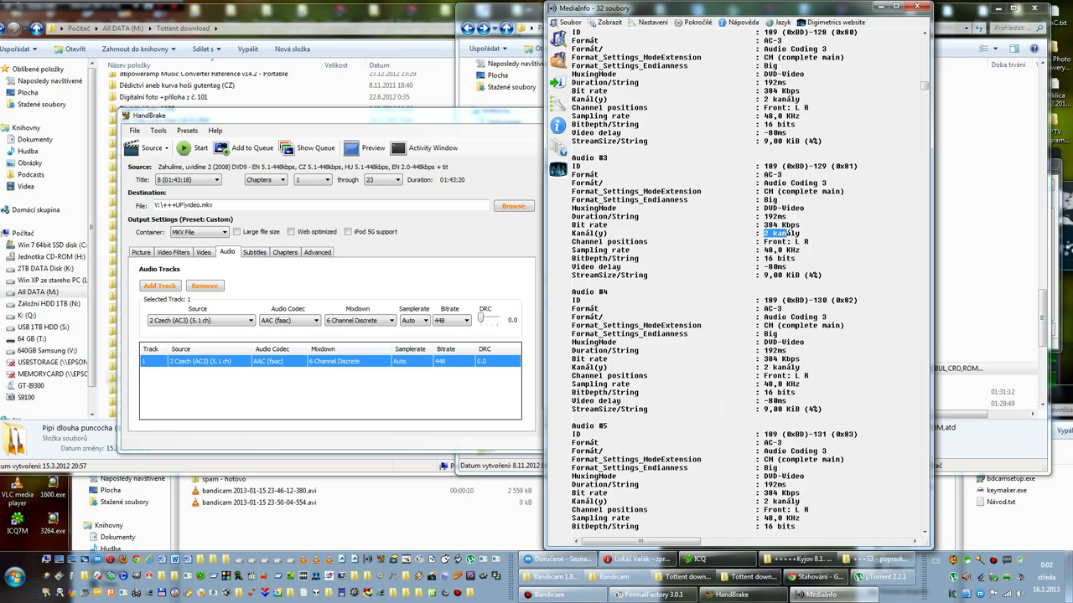
scroll(708, 331, "down", 3)
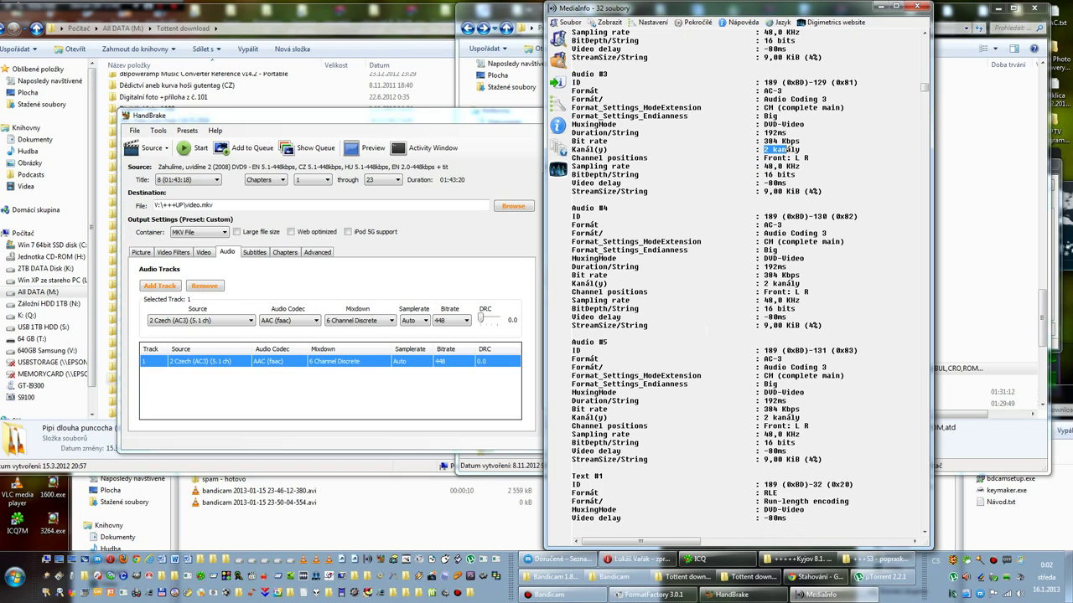
scroll(714, 279, "down", 3)
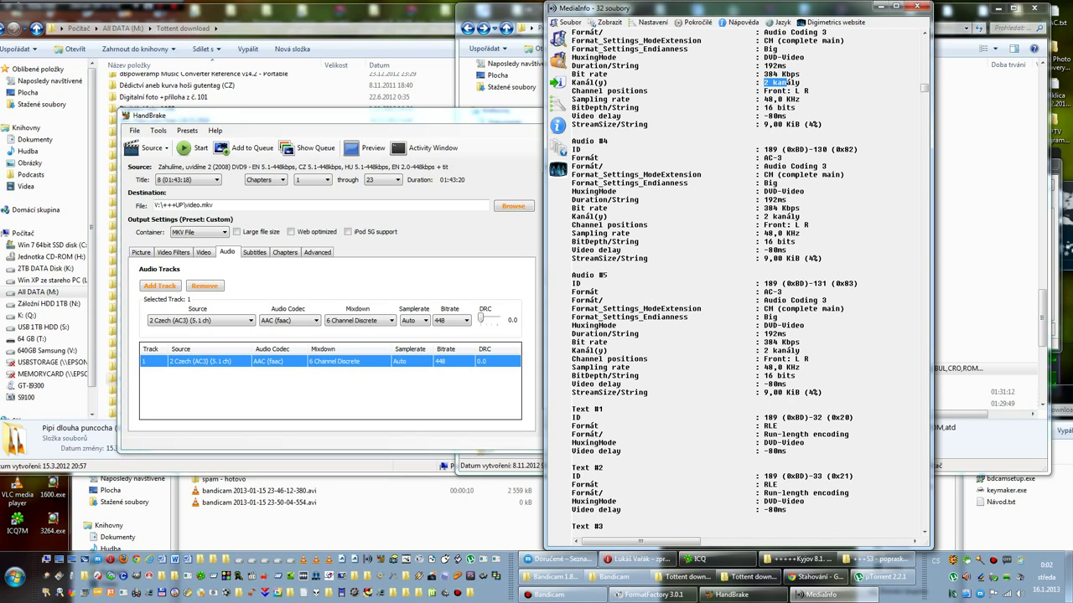
left_click_drag(609, 275, 571, 275)
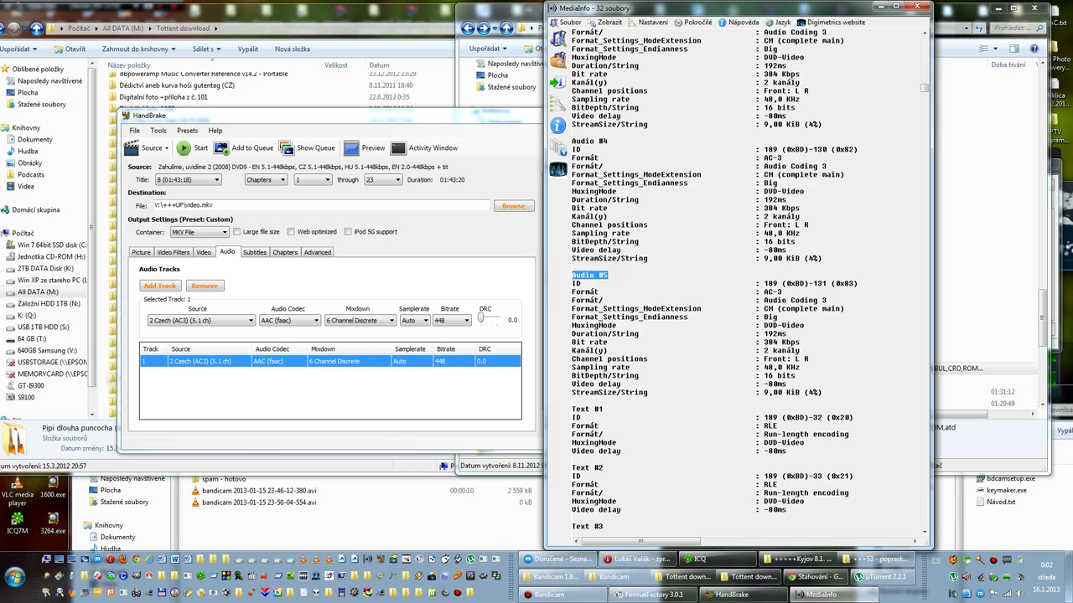
Step: Compare HandBrake's audio source list with the Audio #4 and Audio #2 entries in MediaInfo, including Audio #2's channel count
left_click(249, 322)
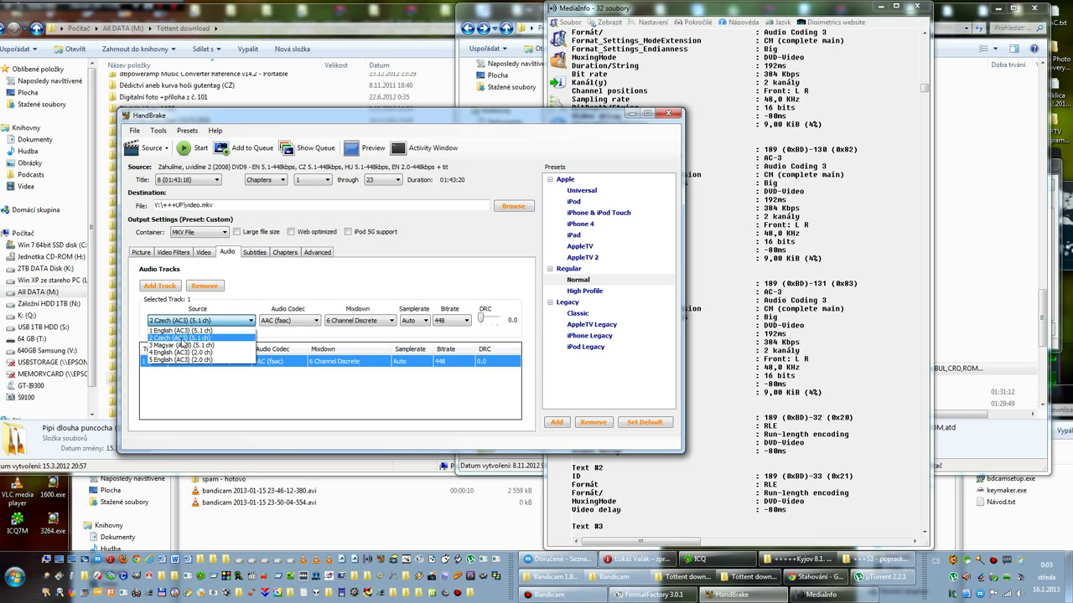
left_click(725, 248)
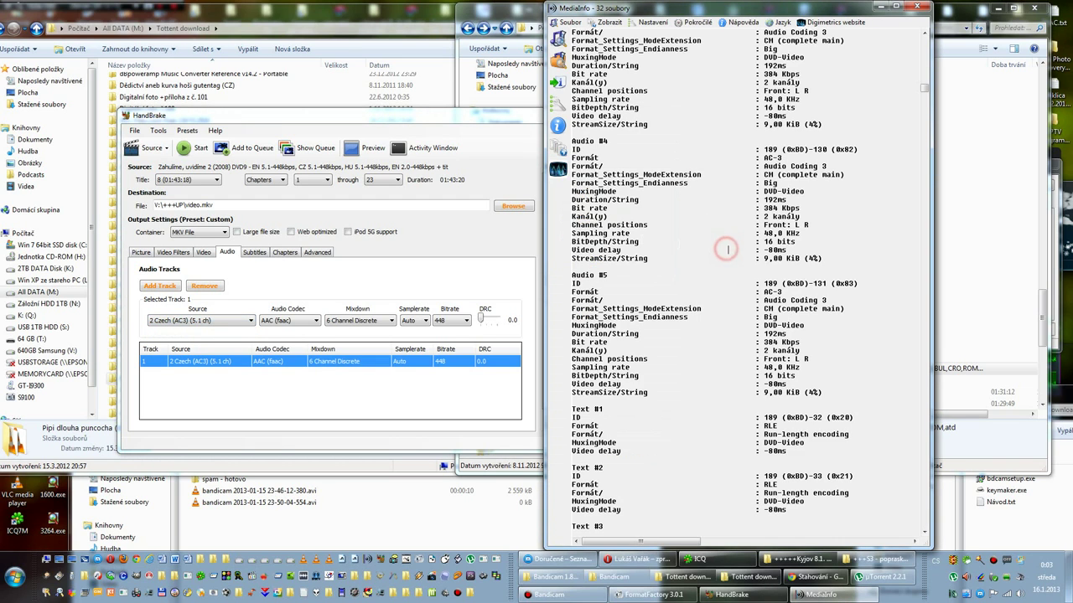
scroll(727, 316, "up", 3)
left_click_drag(584, 208, 609, 207)
scroll(608, 209, "up", 9)
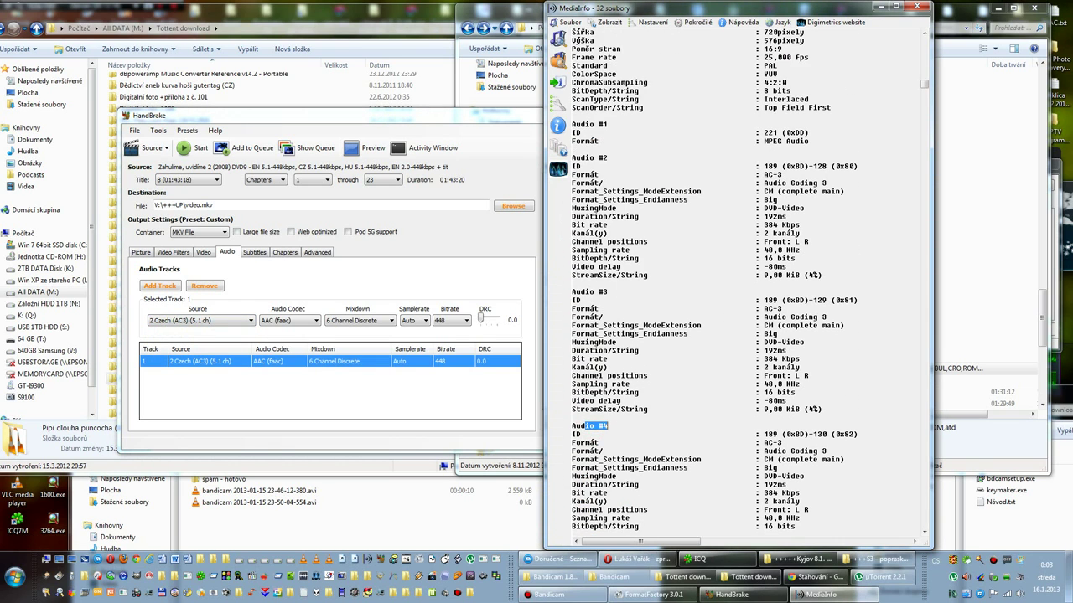
mouse_move(578, 157)
left_mouse_down()
mouse_move(669, 161)
mouse_move(572, 157)
left_mouse_up()
left_click_drag(760, 233, 800, 234)
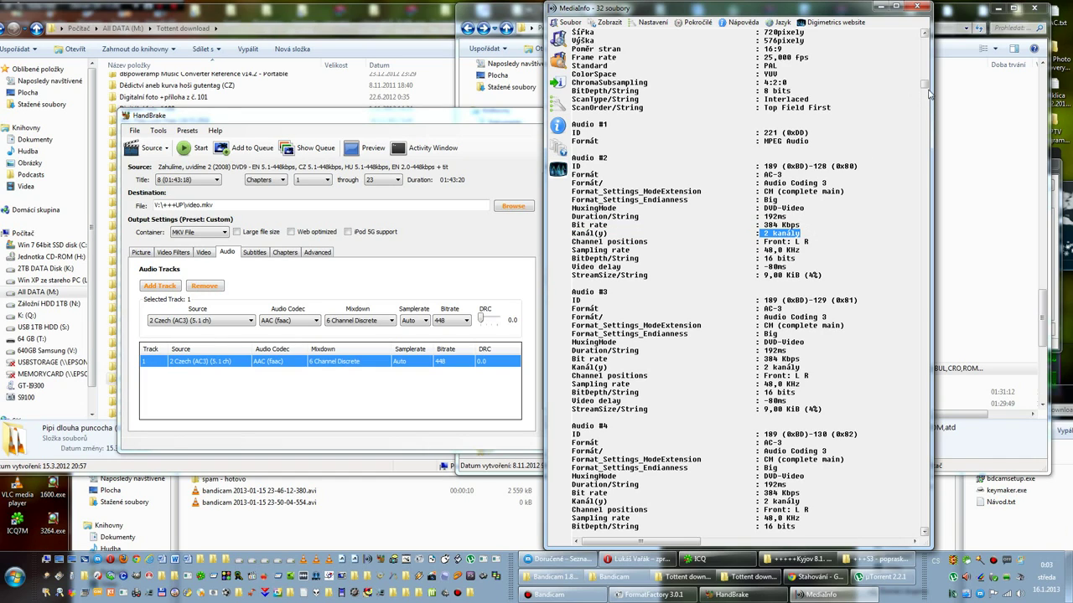
left_click(792, 225)
Step: Jump further down the MediaInfo report to another file's audio streams and check the Audio #2 channel count there
left_click_drag(923, 86, 934, 186)
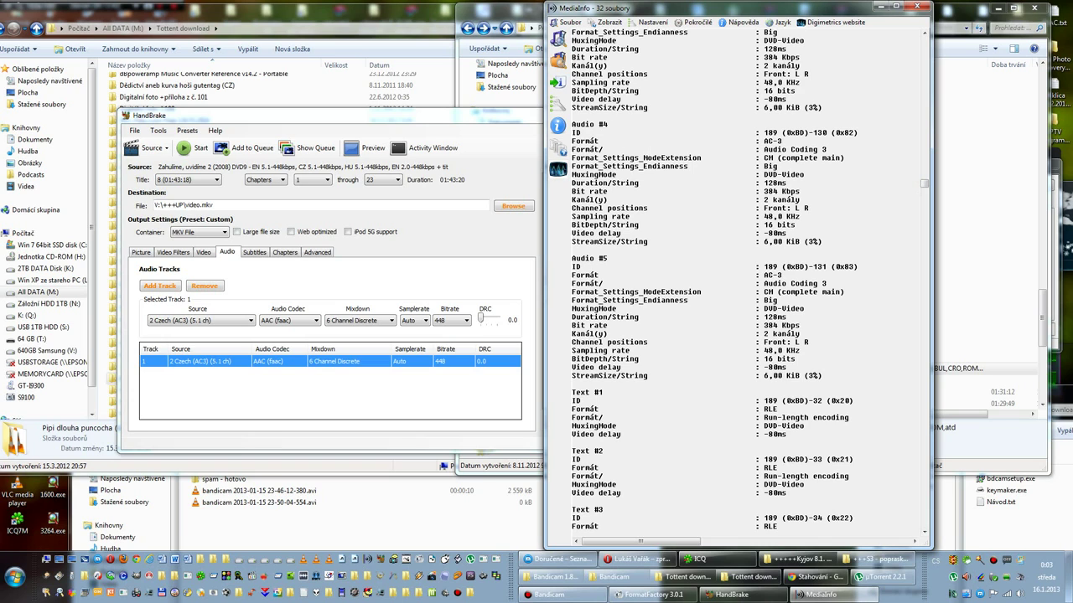
scroll(659, 135, "up", 6)
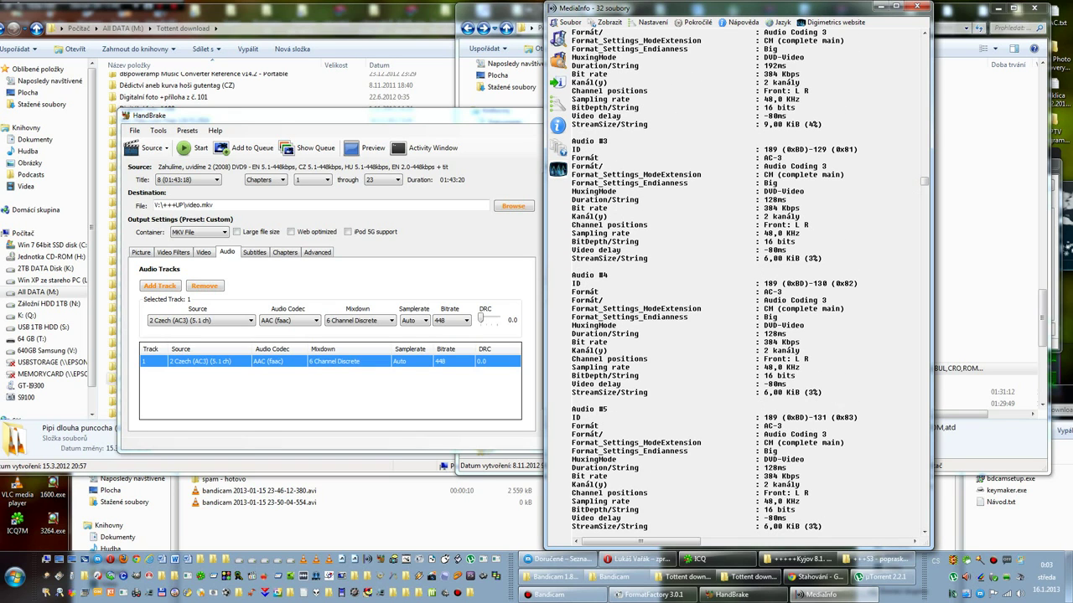
scroll(659, 136, "up", 4)
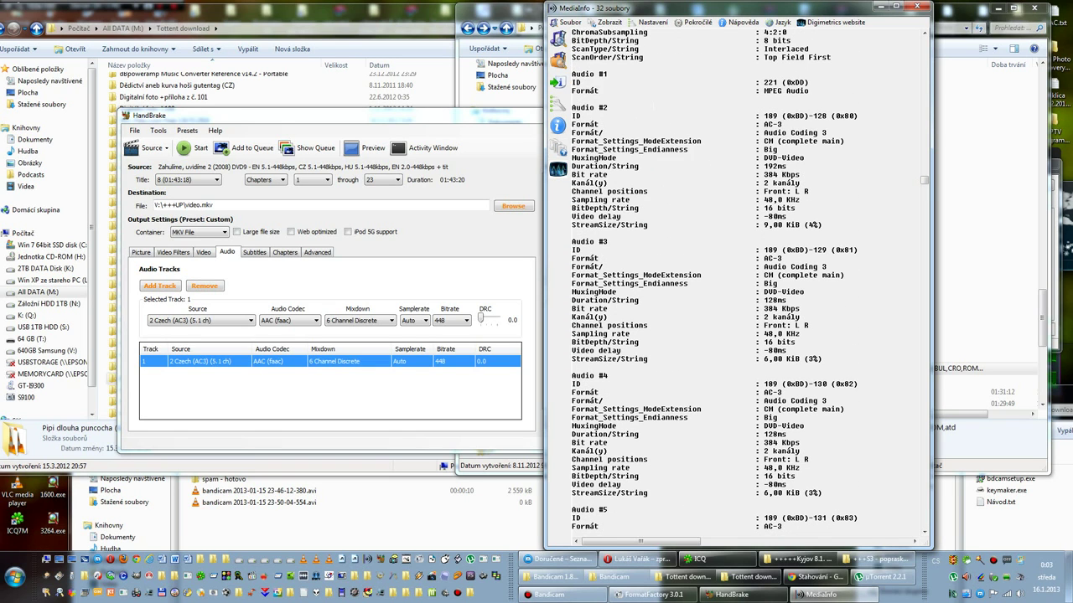
left_click_drag(589, 116, 639, 116)
left_click_drag(765, 182, 801, 183)
Step: Select 2 Czech (AC3) (5.1 ch) again as audio track 1's source in HandBrake and return to MediaInfo
left_click(248, 326)
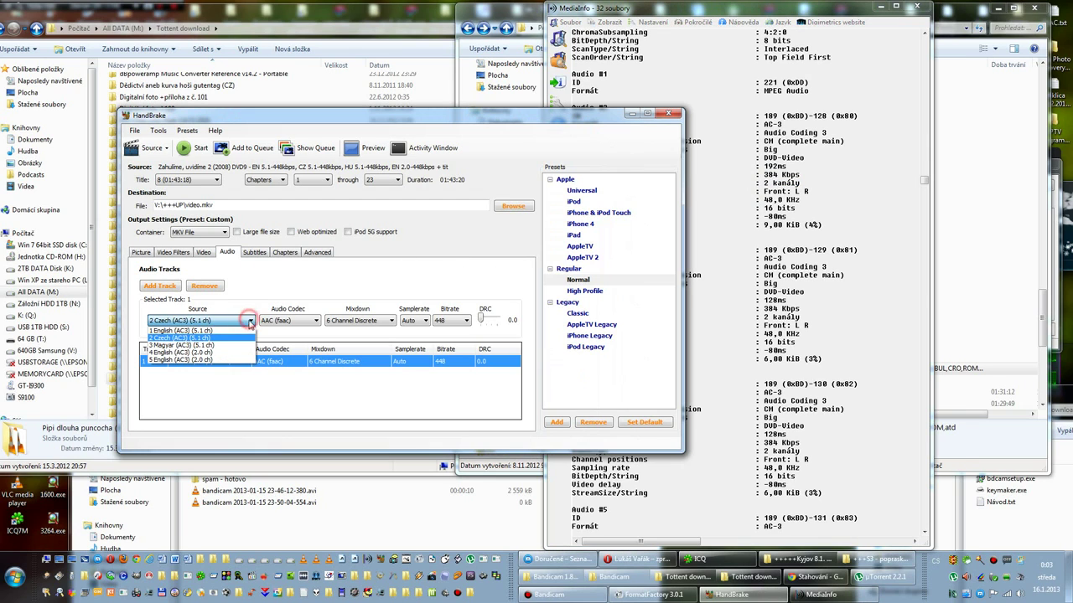
left_click(202, 338)
left_click(780, 254)
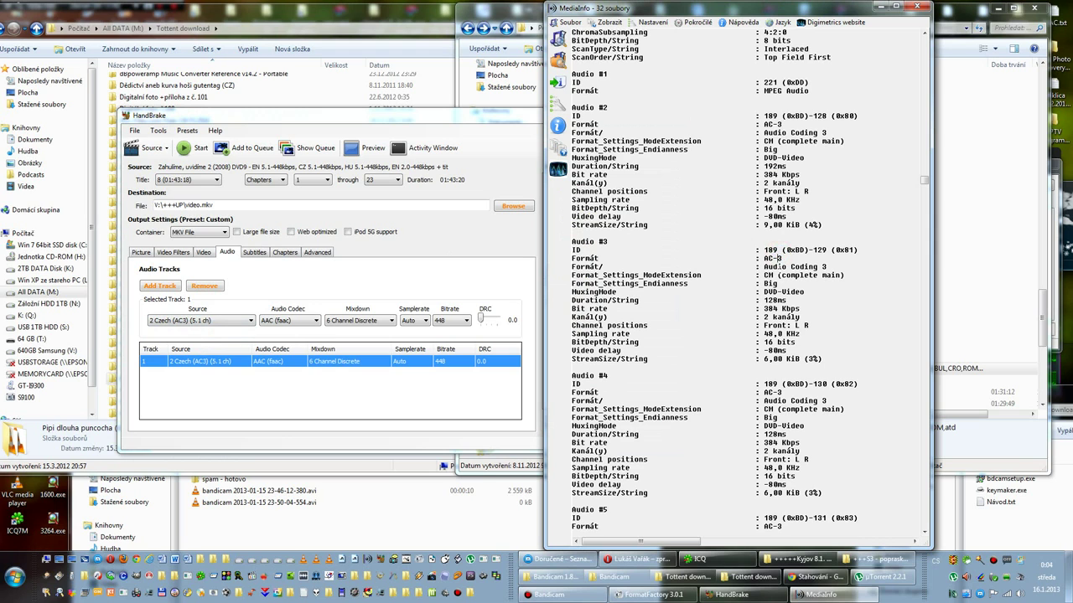
Step: Go through the MediaInfo report past the Text streams and examine the audio streams of the following file
scroll(779, 258, "down", 15)
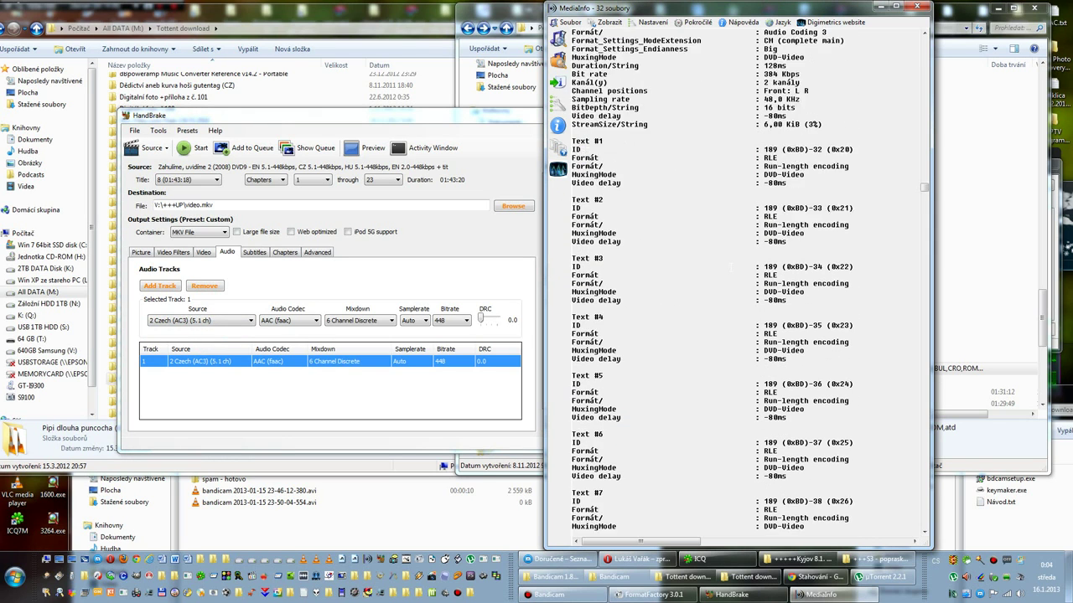
scroll(730, 267, "down", 20)
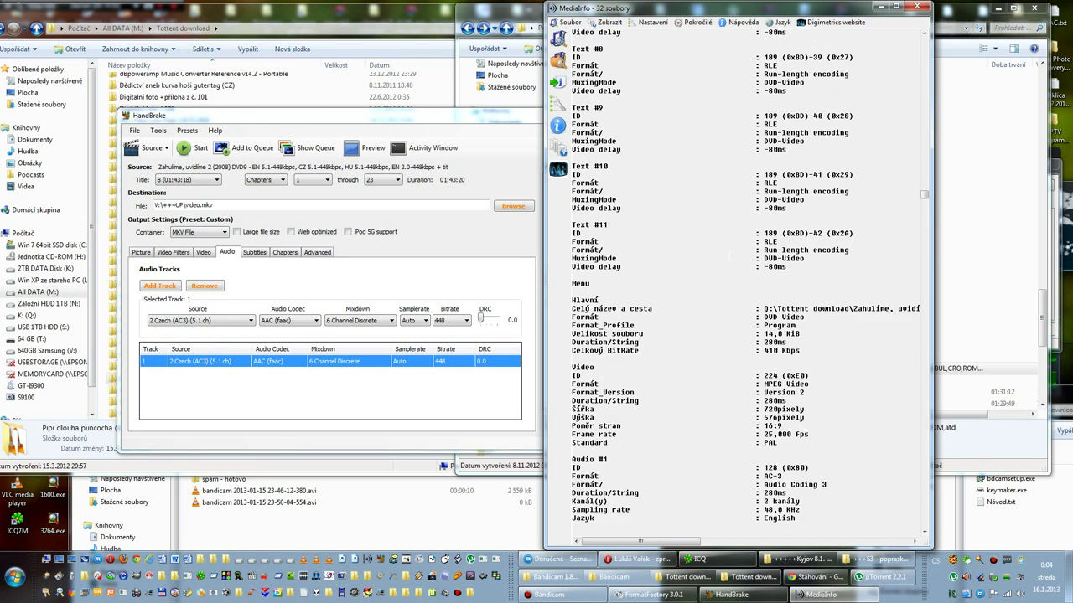
scroll(730, 255, "down", 1)
scroll(738, 276, "down", 4)
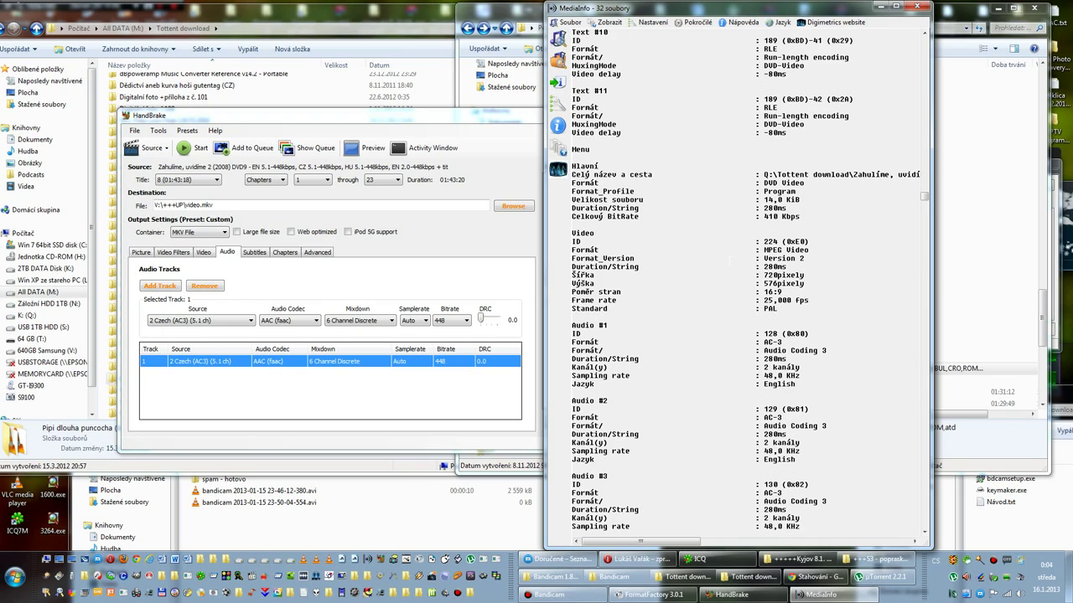
scroll(729, 267, "down", 1)
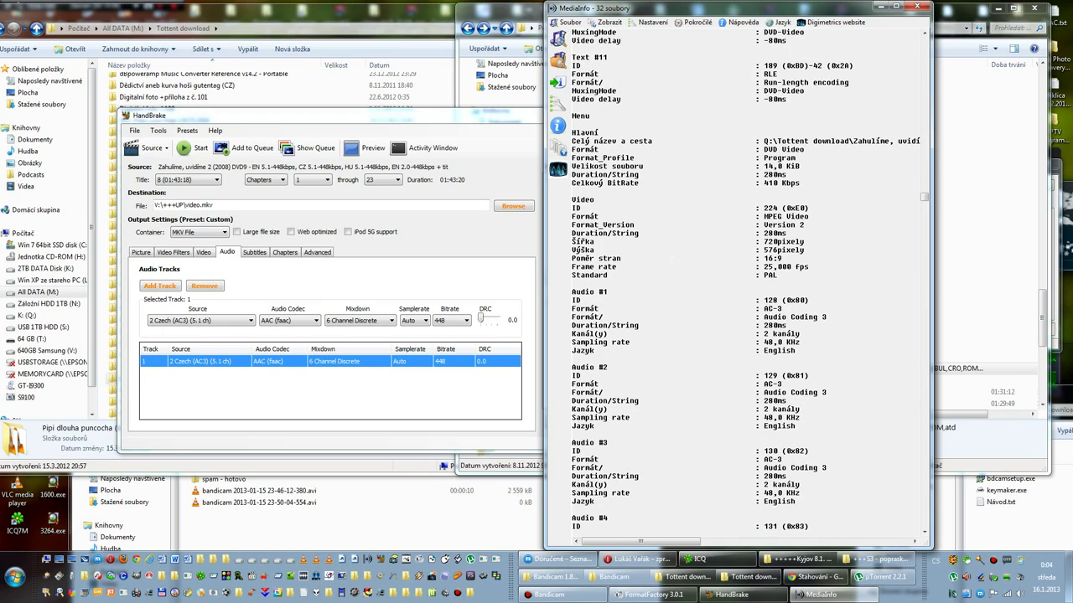
scroll(650, 264, "down", 1)
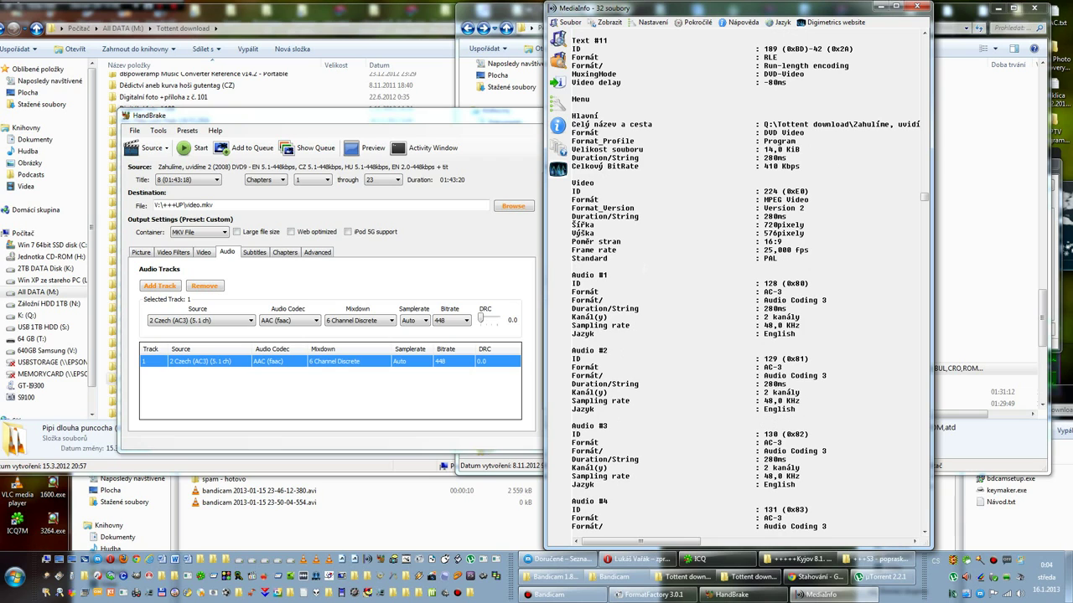
scroll(738, 276, "down", 12)
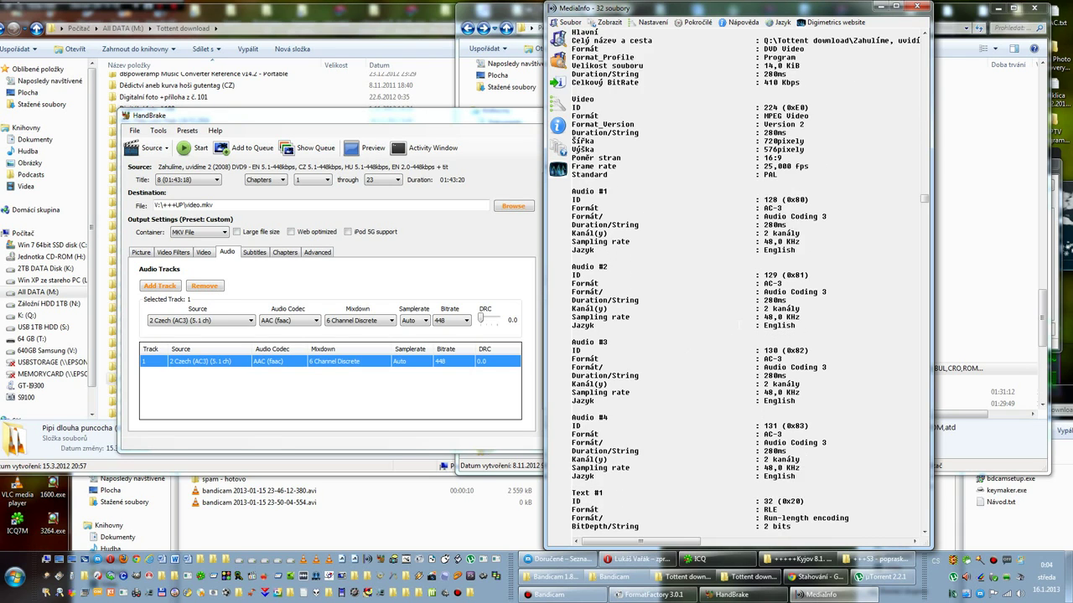
scroll(738, 277, "down", 19)
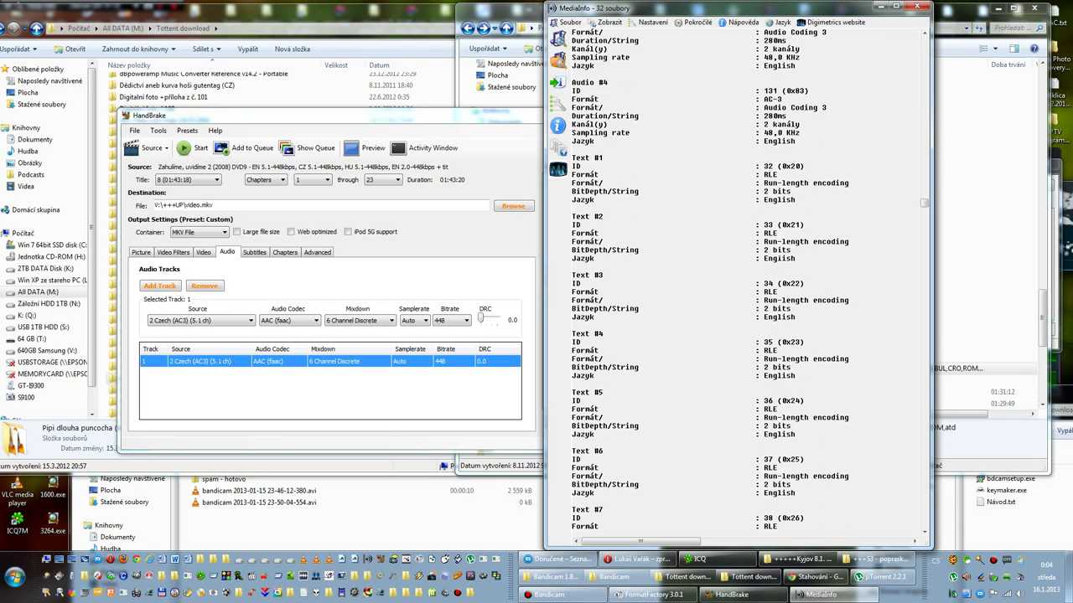
scroll(737, 276, "down", 2)
Step: Jump down the MediaInfo report to the 1h 43mn file and go through its entries from Audio #1 to Audio #5
left_click_drag(924, 220, 928, 350)
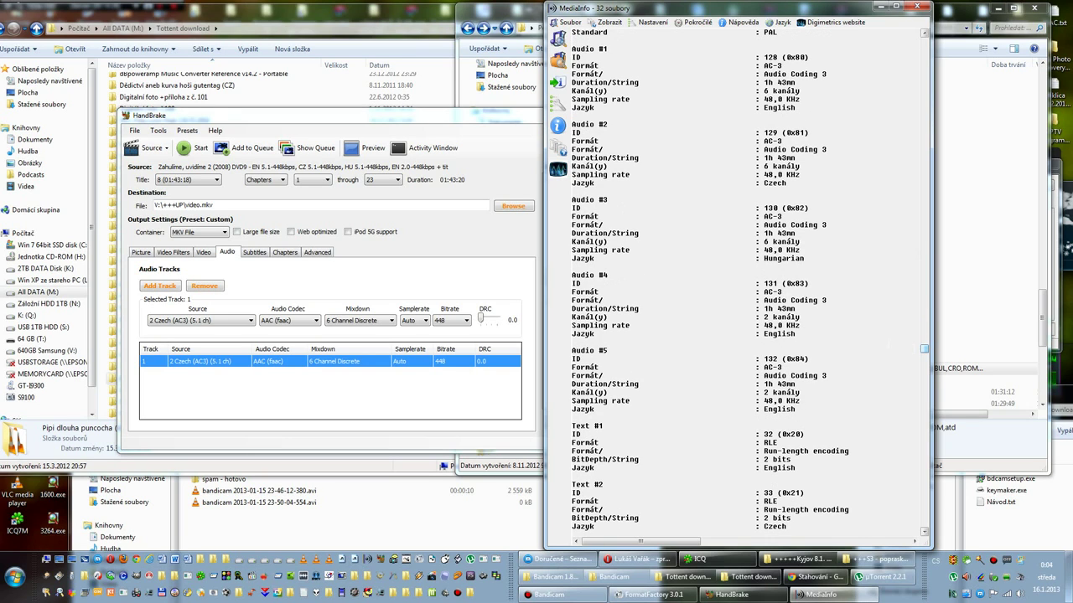
left_click(721, 268)
scroll(721, 268, "up", 3)
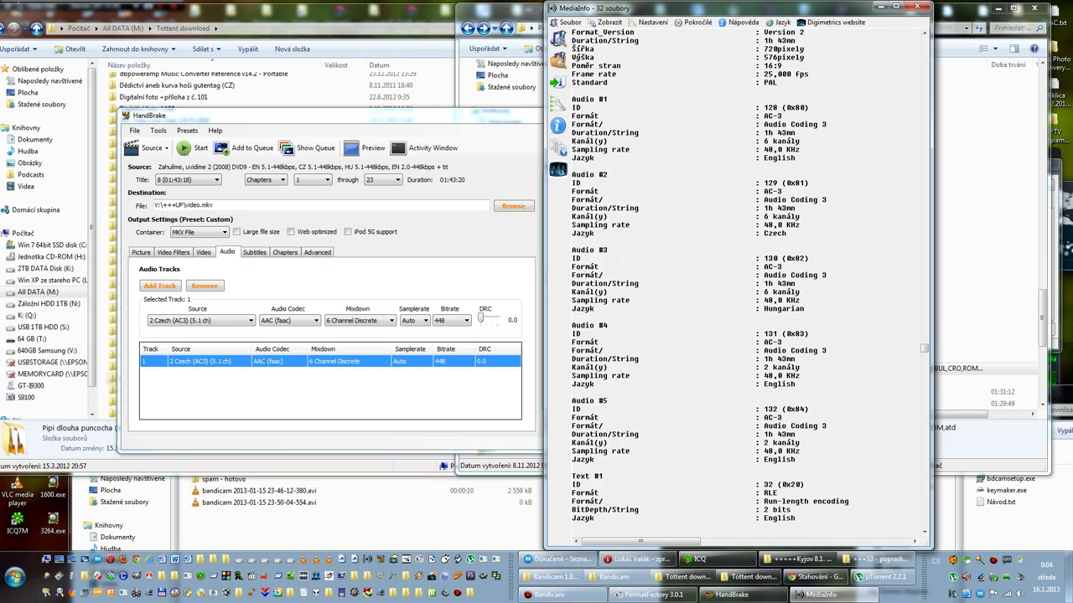
left_click_drag(634, 124, 741, 124)
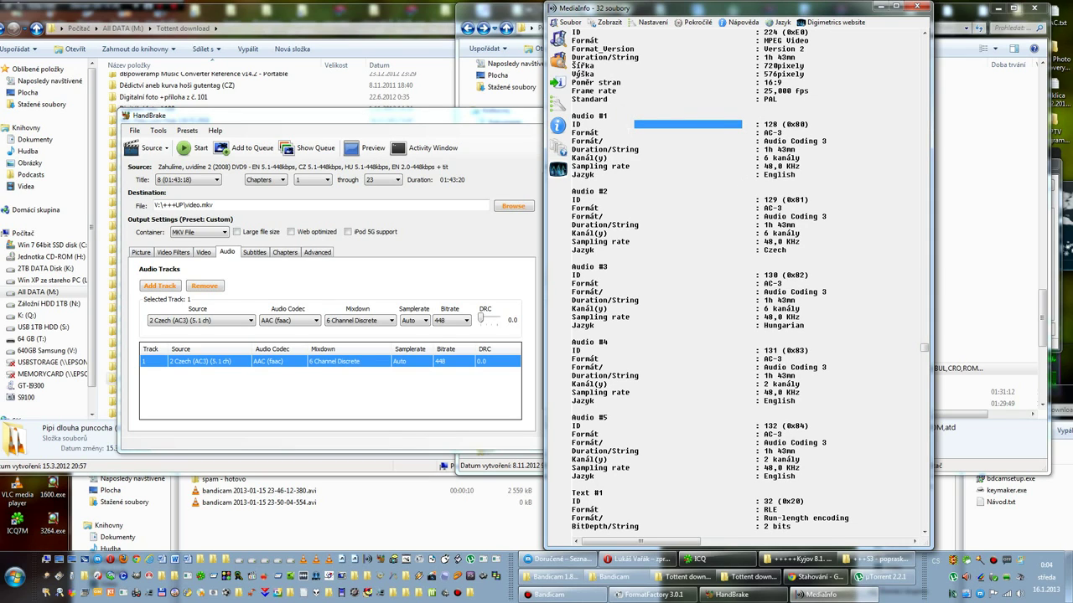
scroll(721, 268, "down", 2)
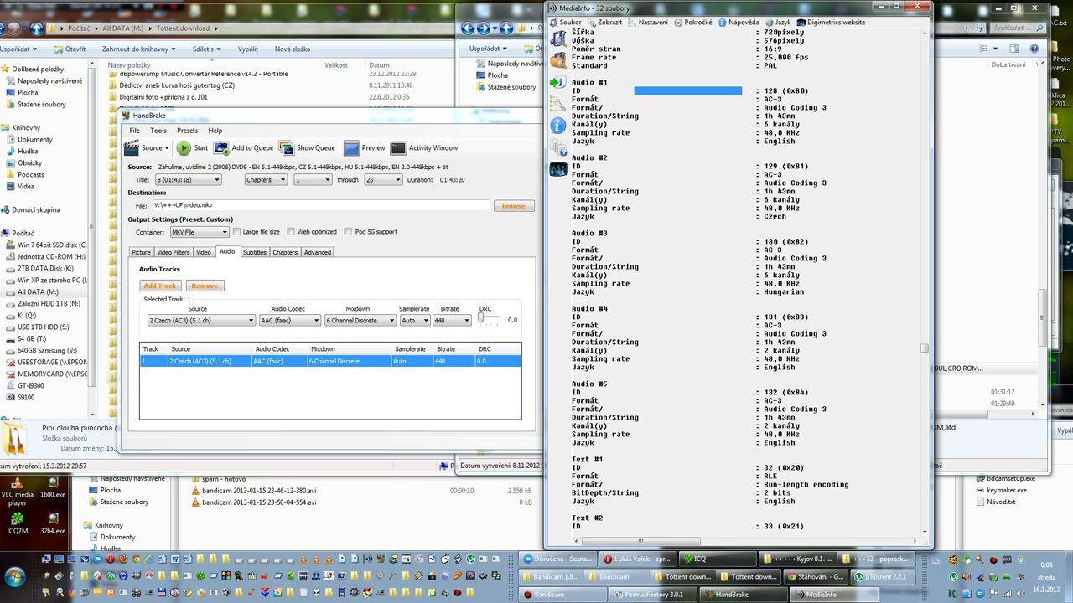
left_click_drag(609, 82, 573, 82)
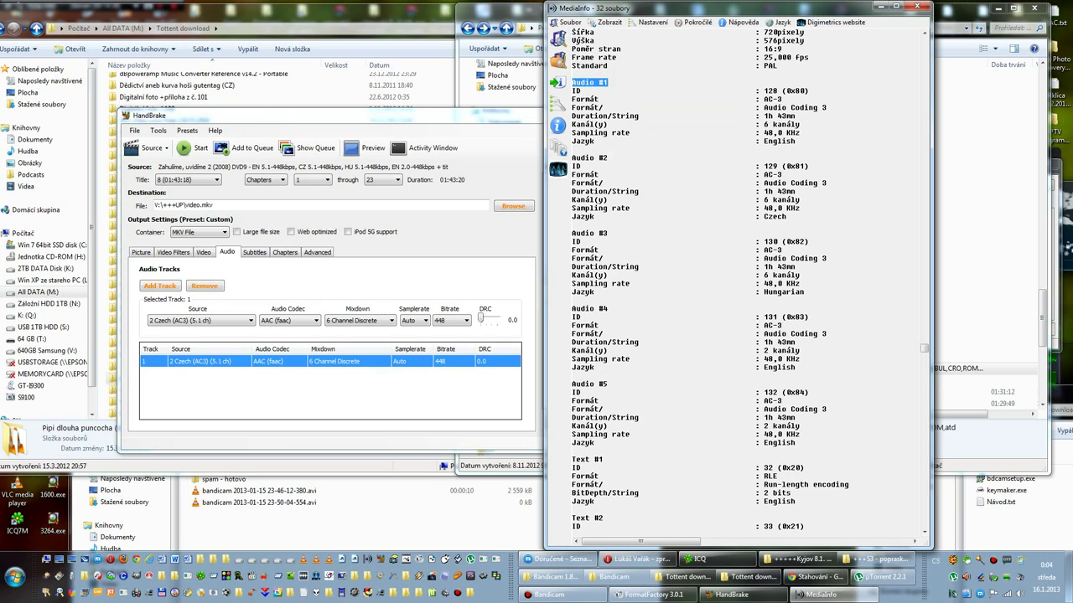
left_click_drag(609, 158, 573, 158)
left_click_drag(615, 233, 578, 233)
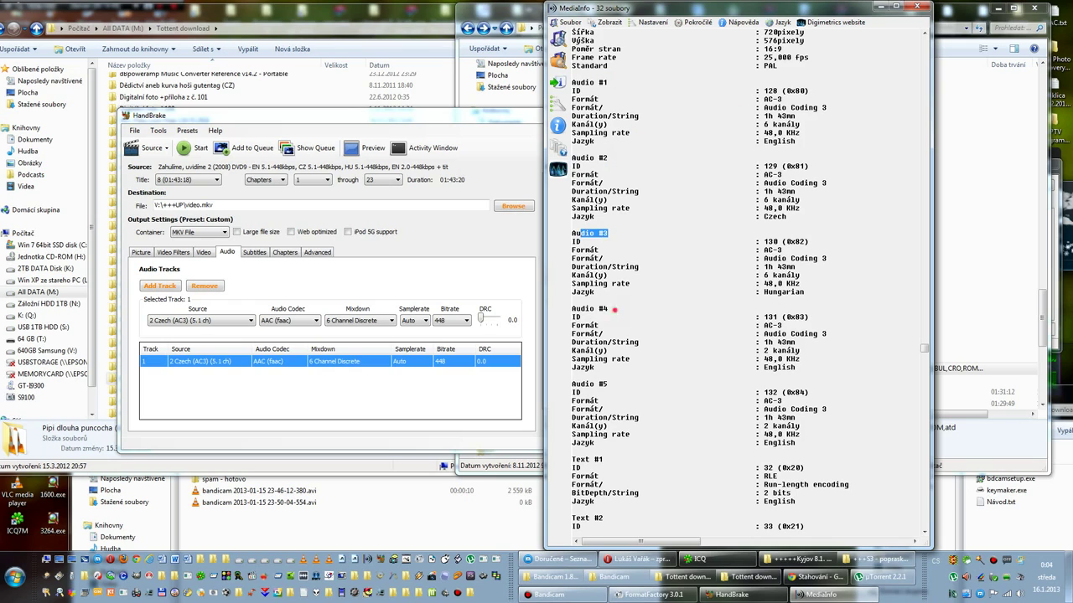
left_click_drag(614, 309, 573, 308)
left_click_drag(621, 384, 580, 384)
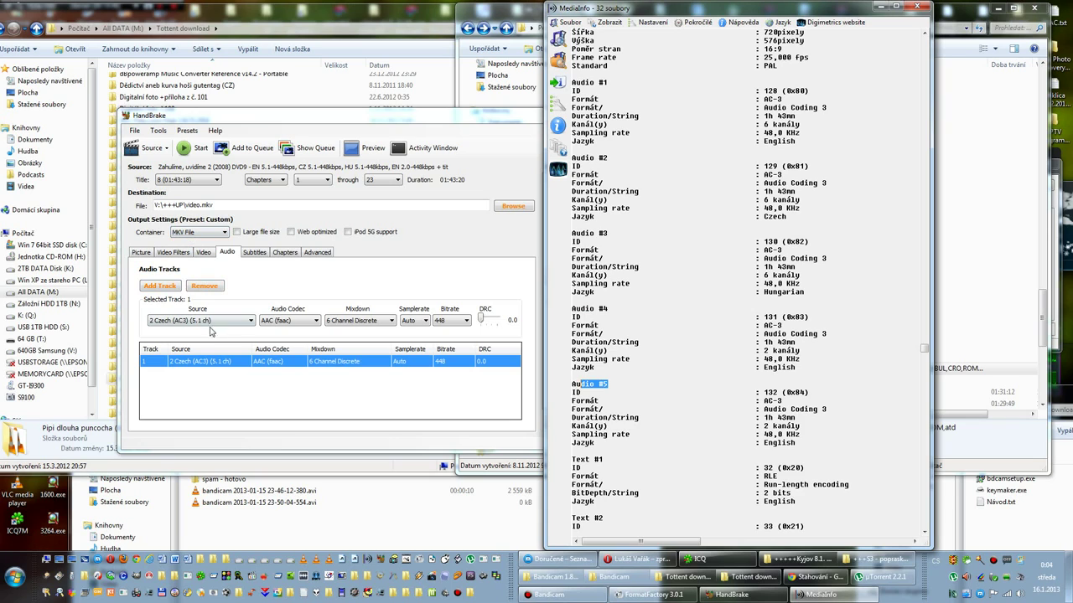
Step: Compare HandBrake's audio source list with the 1h 43mn file's audio entries in MediaInfo, including Audio #2 and Audio #5
left_click(248, 320)
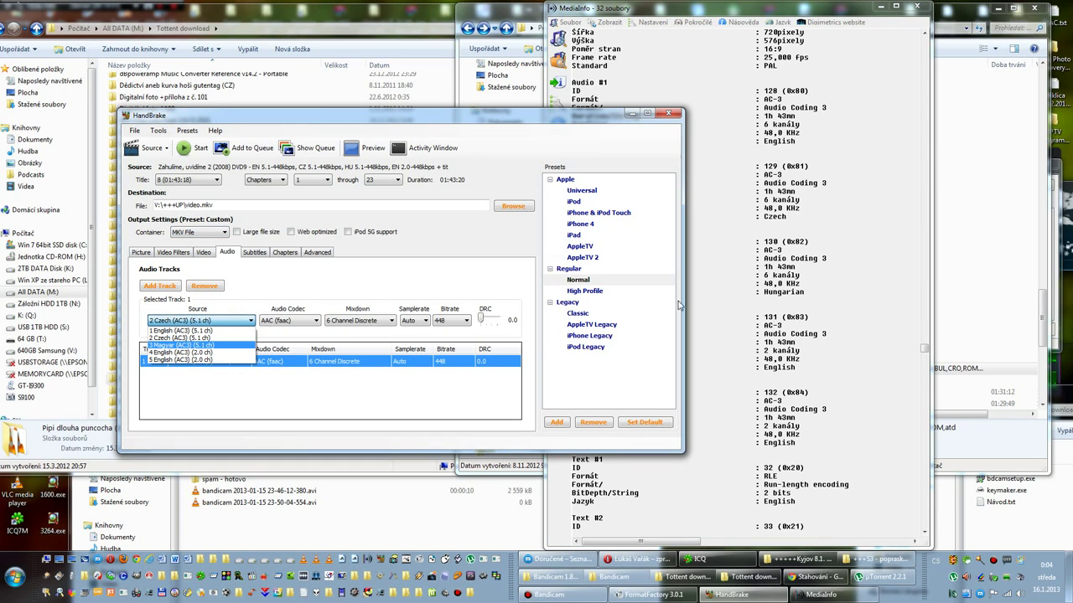
left_click(695, 335)
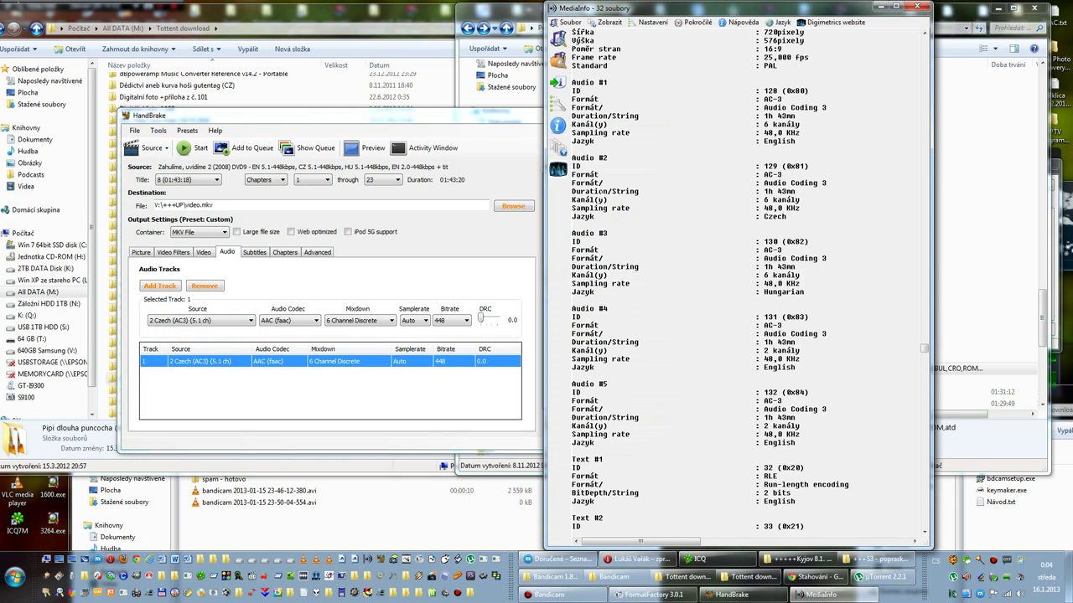
triple_click(605, 158)
left_click_drag(580, 383, 608, 384)
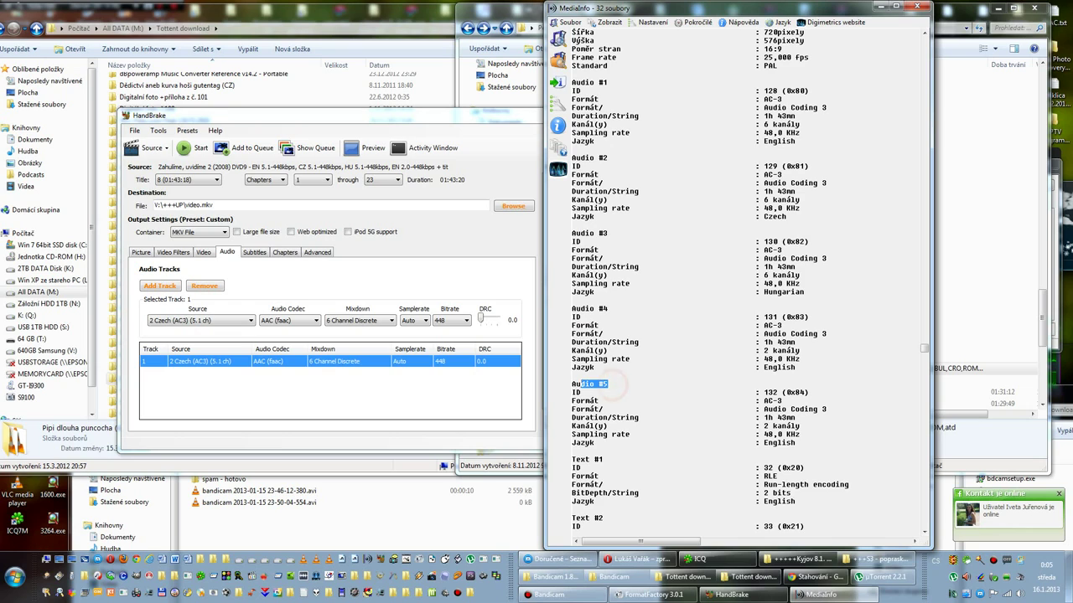
Step: Match HandBrake's source 2 Czech (AC3) (5.1 ch) with Audio #2 in MediaInfo, checking that stream's language and channel count
left_click(158, 327)
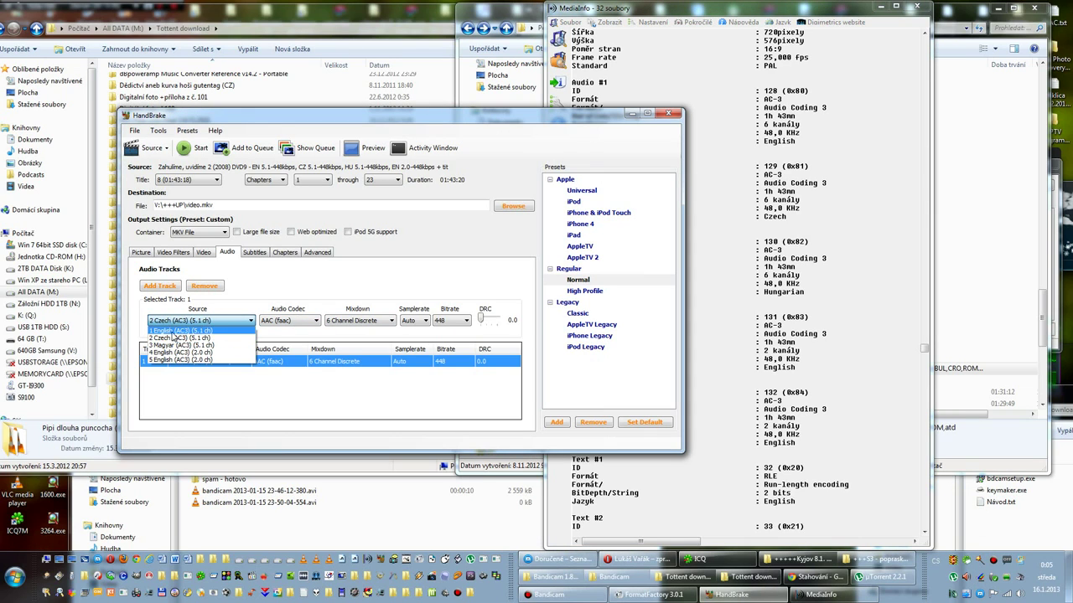
left_click(154, 334)
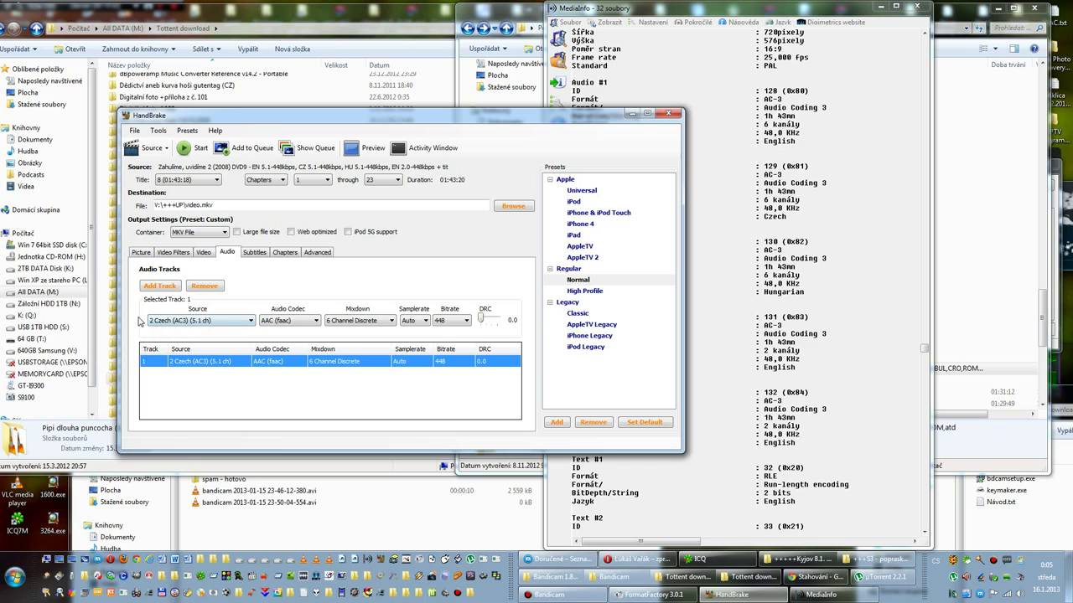
left_click(144, 324)
left_click(145, 326)
left_click(145, 327)
left_click(726, 302)
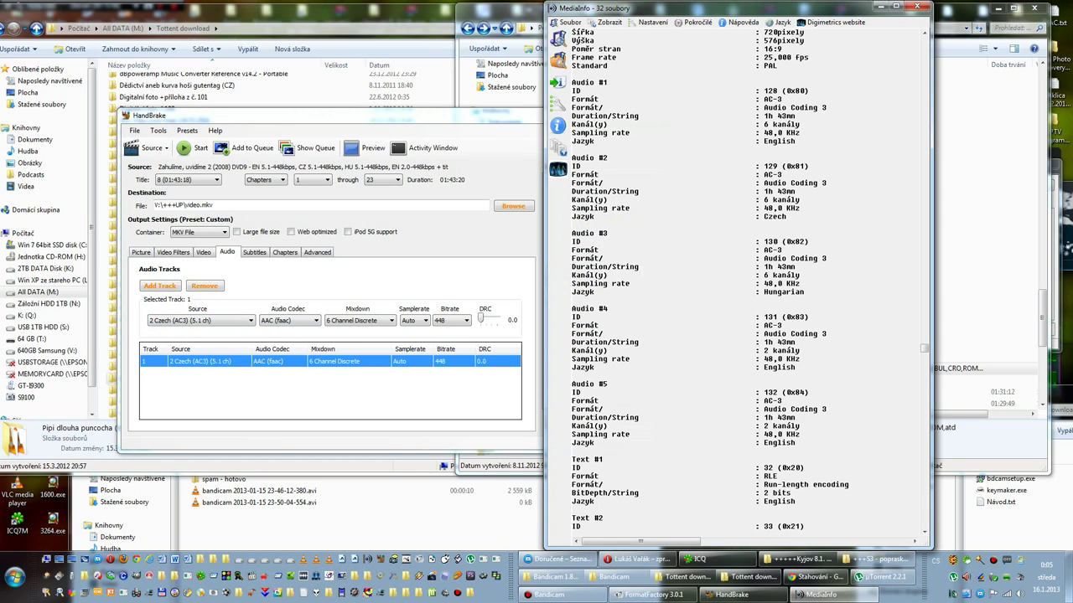
left_click_drag(609, 157, 580, 159)
left_click_drag(759, 217, 800, 199)
Step: Jump further down the MediaInfo report to the 20mn 9s file's audio streams and check Audio #1's bit rate
left_click_drag(924, 348, 923, 392)
scroll(924, 352, "down", 3)
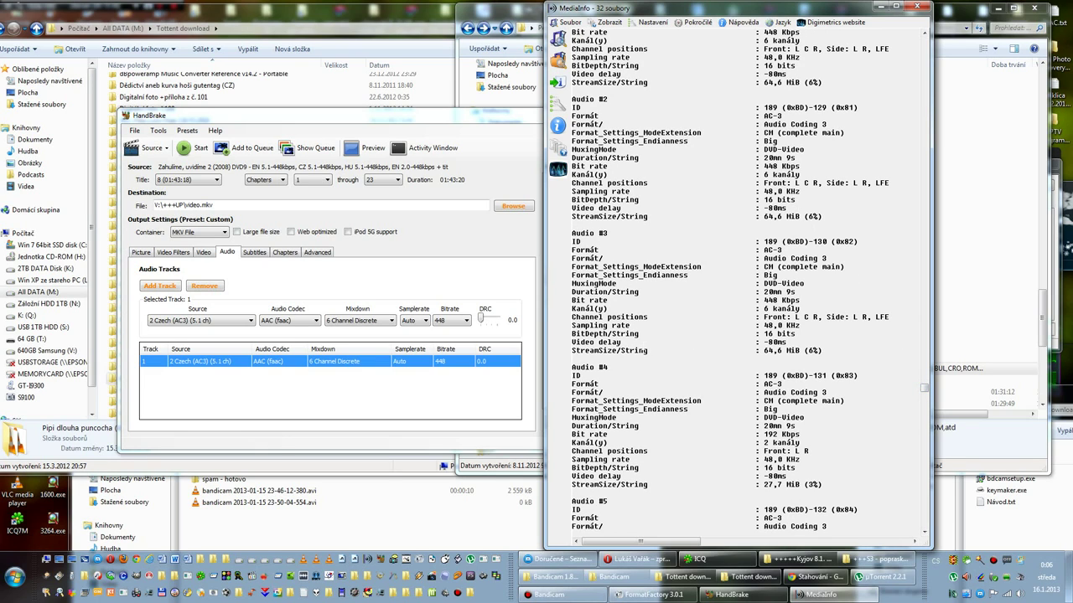
scroll(676, 356, "up", 9)
scroll(658, 232, "up", 3)
scroll(658, 231, "down", 6)
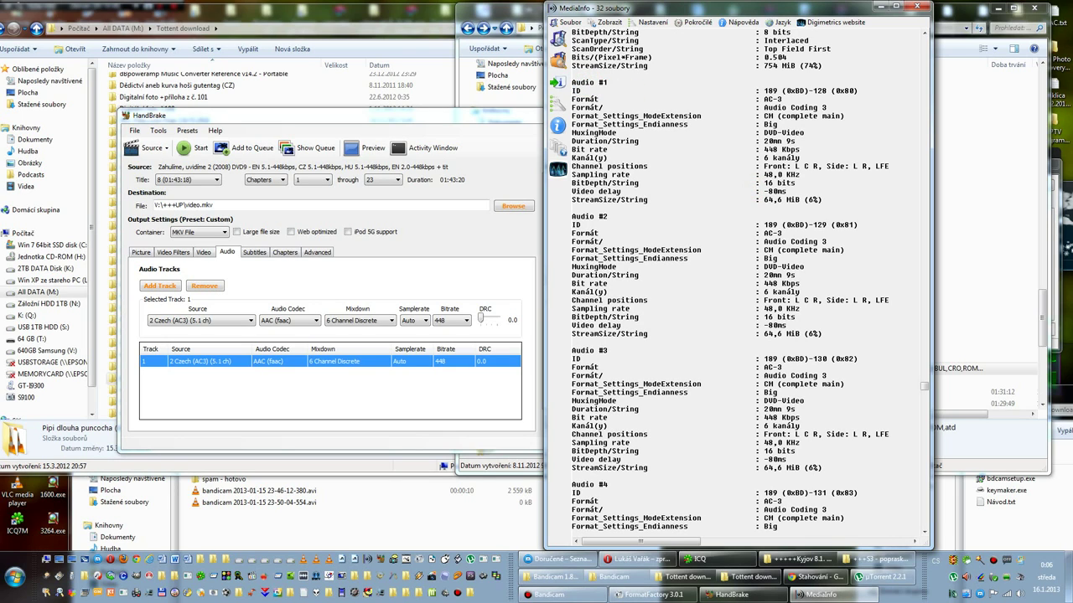
left_click_drag(763, 149, 801, 149)
Step: Examine the Audio #2 entry of the 20mn 9s file, including its bit rate and channel count
left_click_drag(610, 217, 584, 216)
left_click_drag(749, 224, 822, 335)
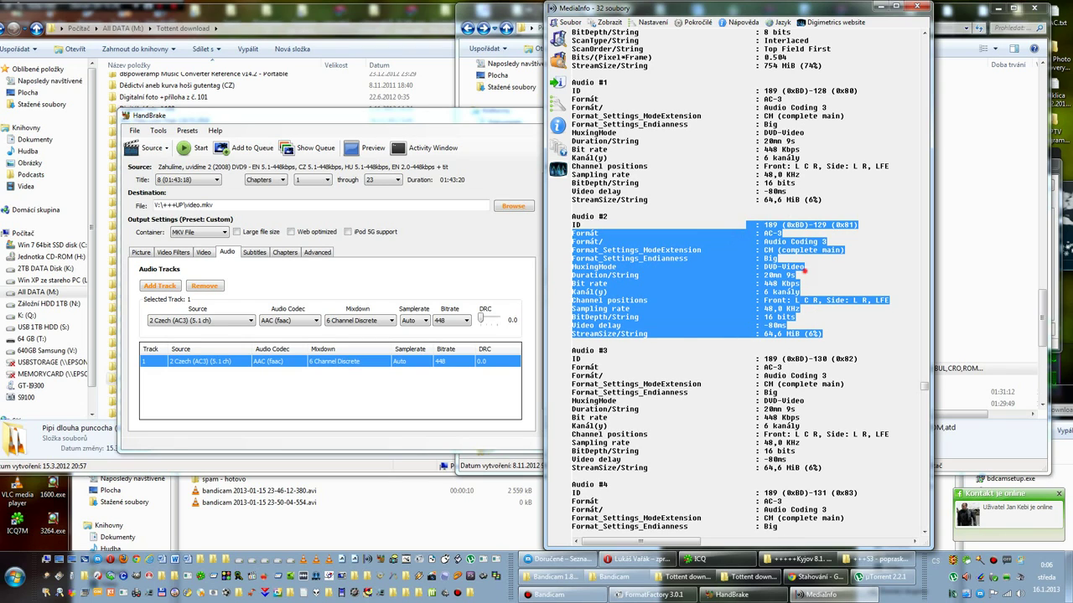
left_click(794, 275)
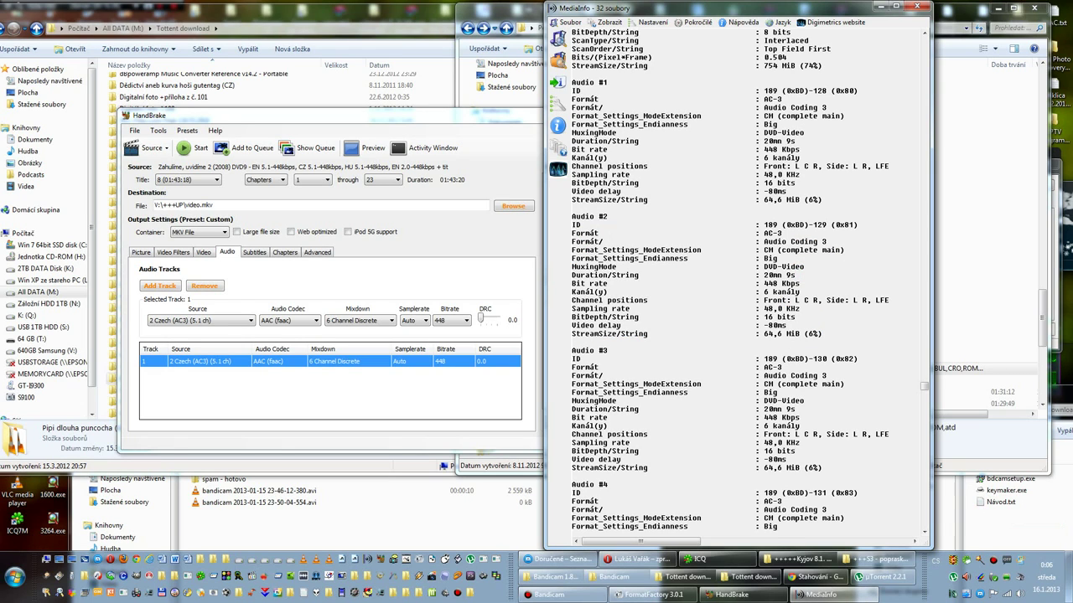
left_click(588, 218)
left_click(608, 217)
left_click_drag(608, 217, 574, 217)
mouse_move(800, 292)
left_mouse_down()
mouse_move(763, 283)
mouse_move(801, 284)
left_mouse_up()
Step: Set audio track 1's samplerate to Auto and bitrate to 448 in HandBrake, and return to MediaInfo
left_click(405, 287)
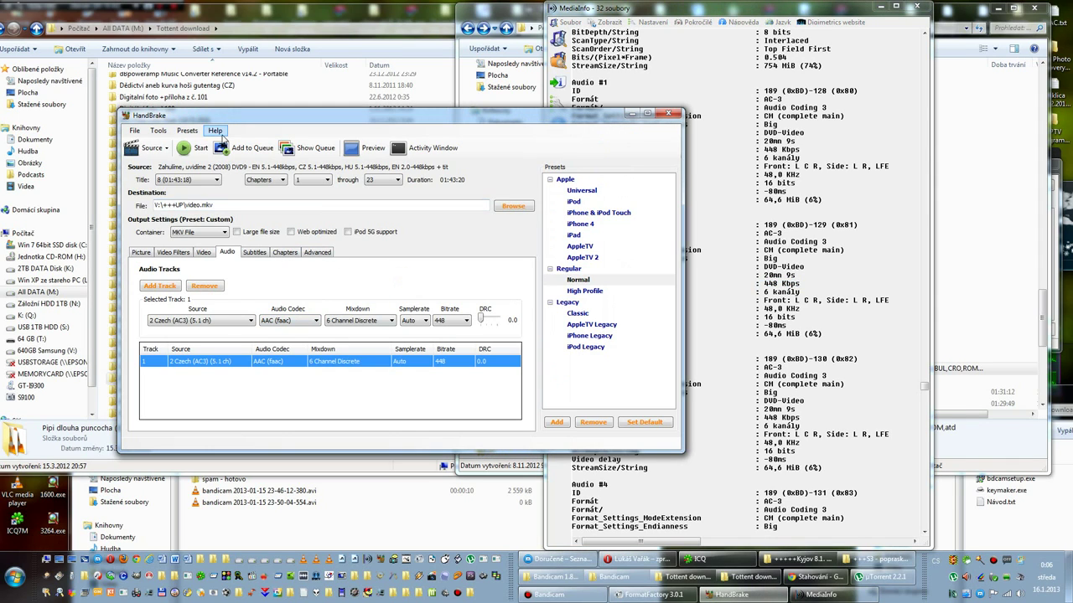
left_click(224, 323)
left_click(225, 323)
left_click(417, 323)
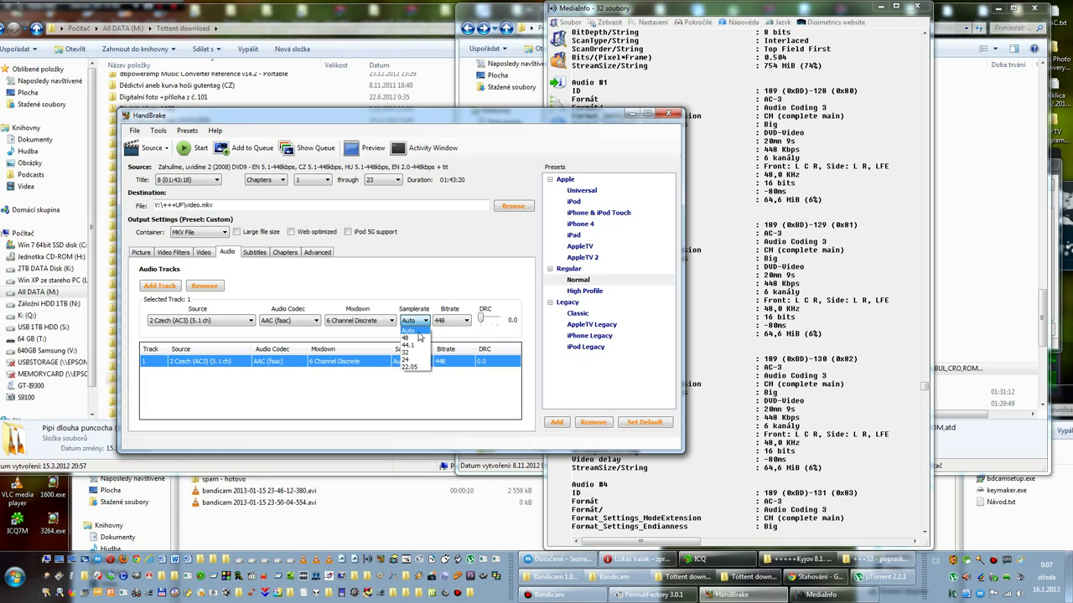
left_click(418, 333)
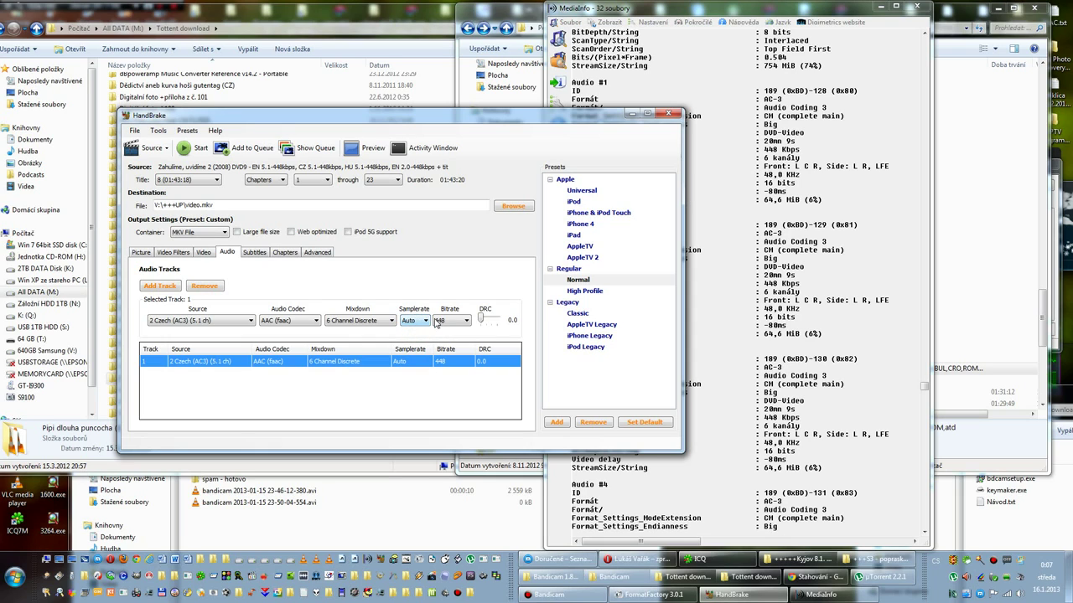
left_click(462, 326)
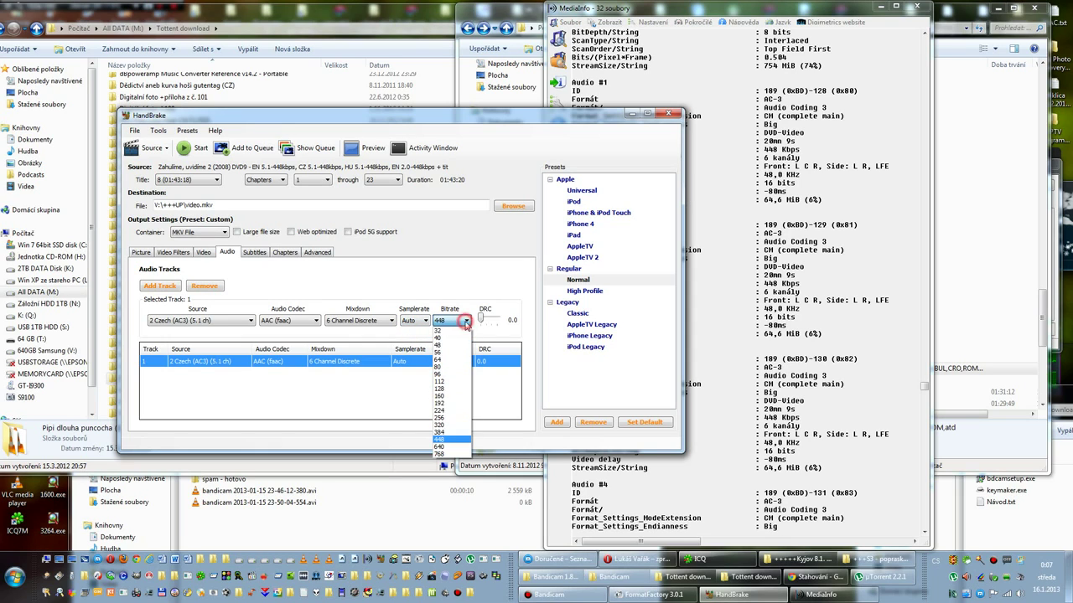
left_click(442, 440)
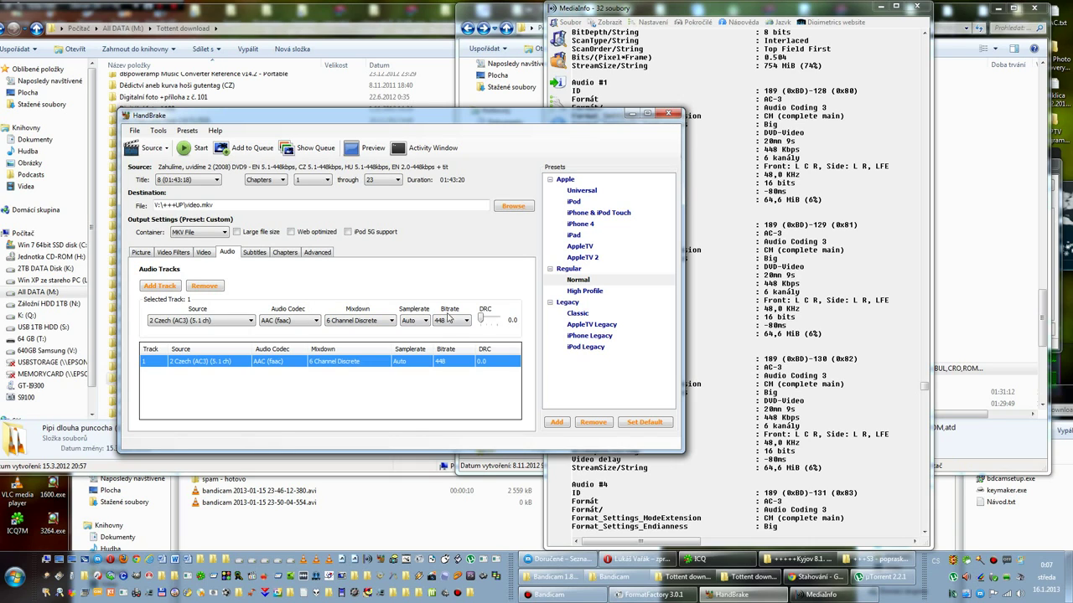
left_click(726, 327)
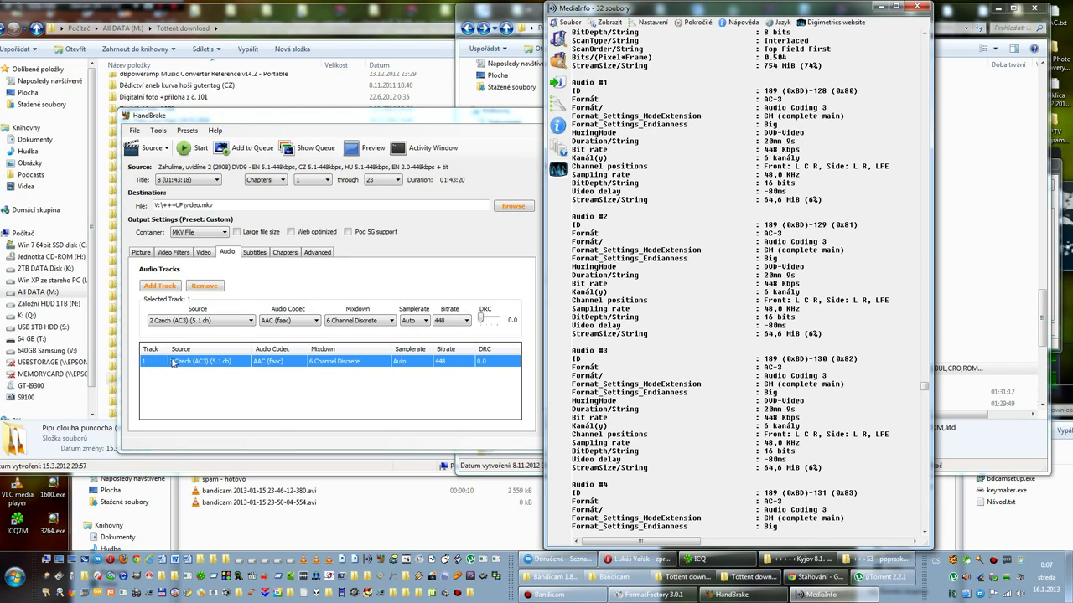
Step: Add a second audio track in HandBrake with 1 English (AC3) (5.1 ch) as its source
left_click(307, 376)
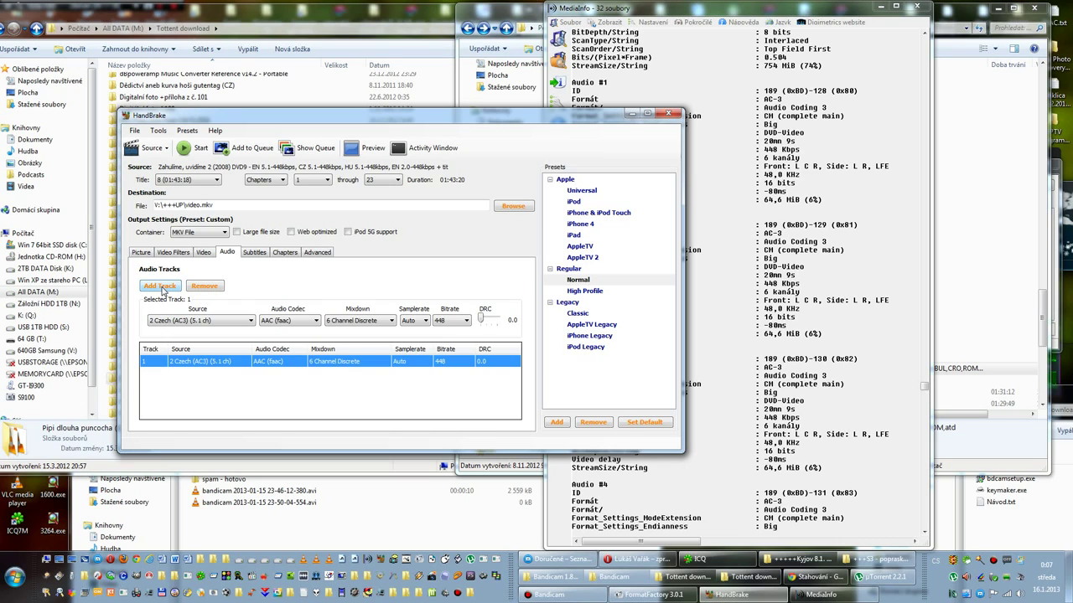
left_click(134, 289)
left_click(161, 287)
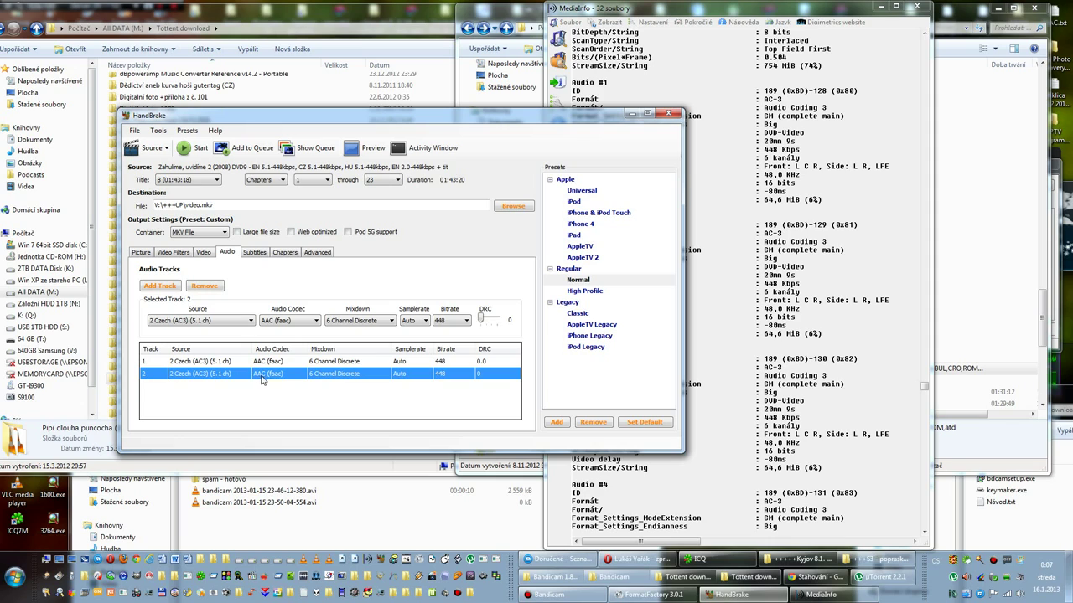
left_click(223, 377)
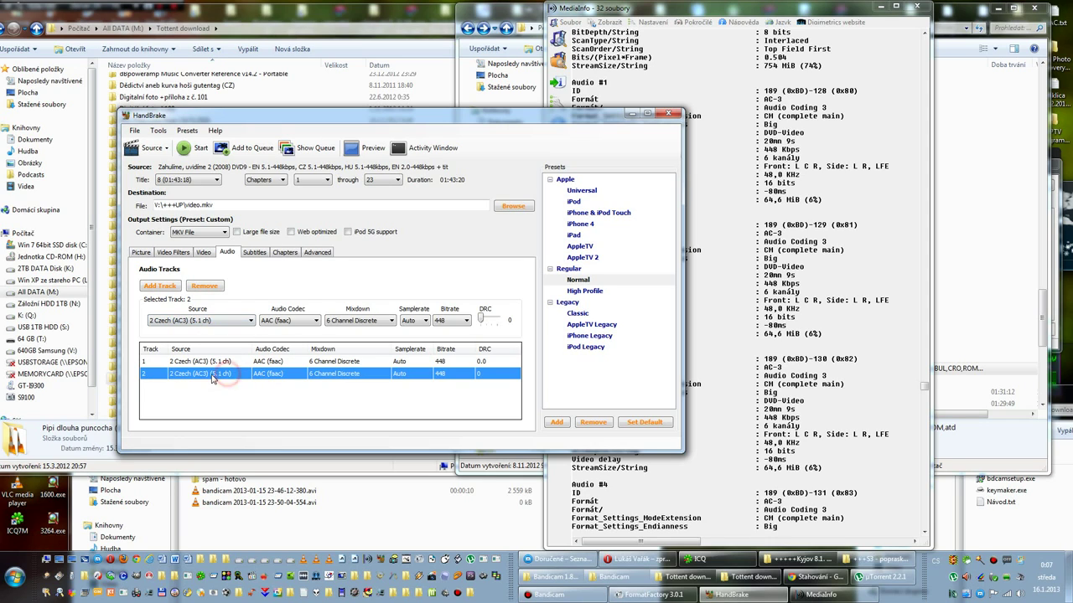
left_click(250, 322)
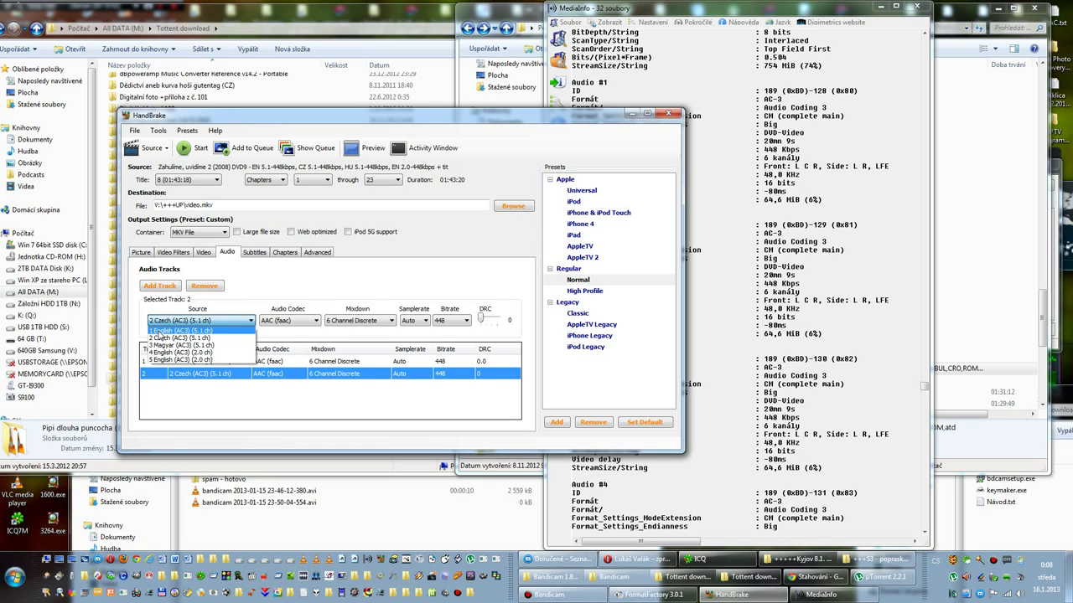
left_click(160, 331)
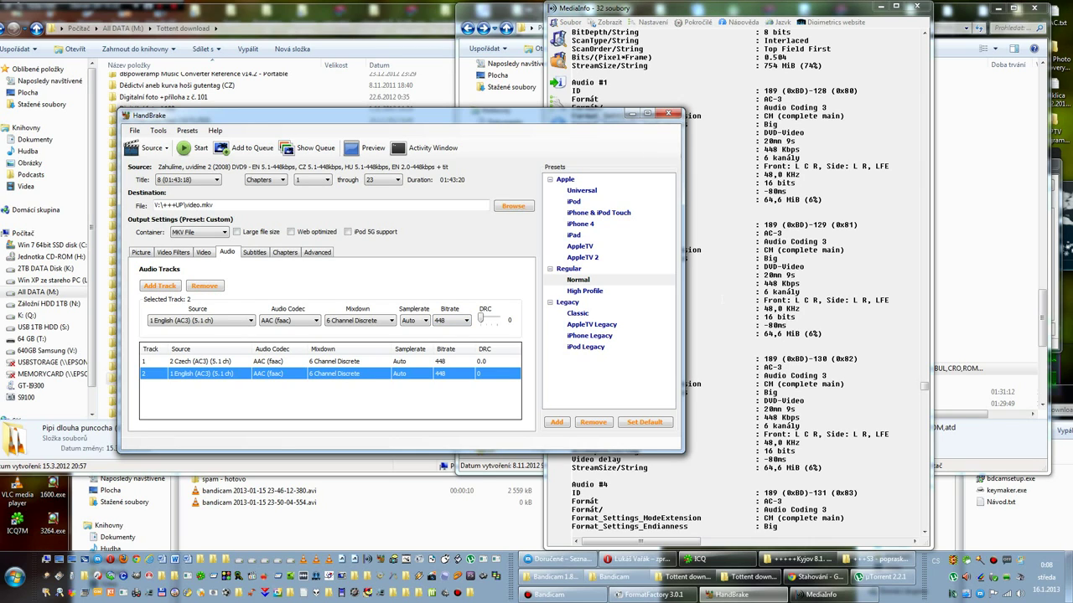
Step: Examine the Audio #1 entry of the 20mn 9s file in MediaInfo, including its bit rate and channel count
left_click(721, 350)
left_click_drag(580, 82, 847, 205)
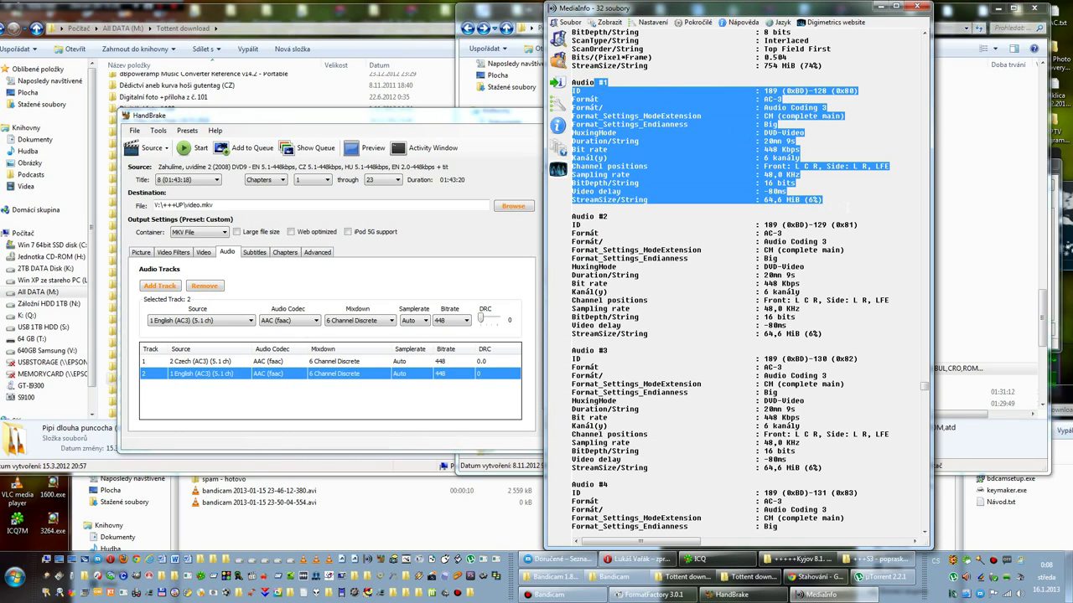
left_click(756, 149)
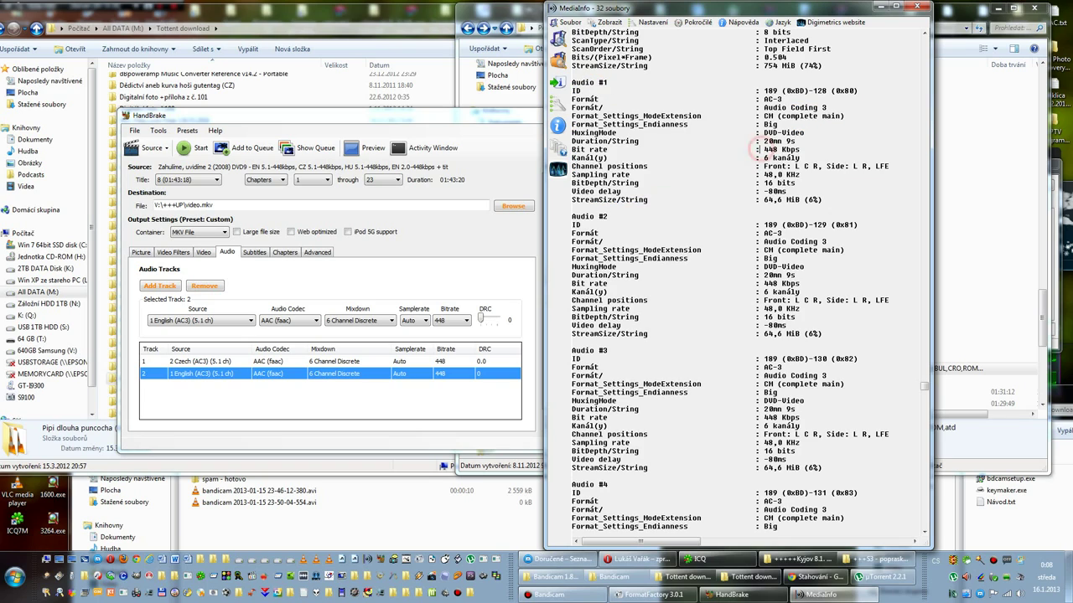
double_click(789, 149)
left_click(813, 150)
triple_click(813, 150)
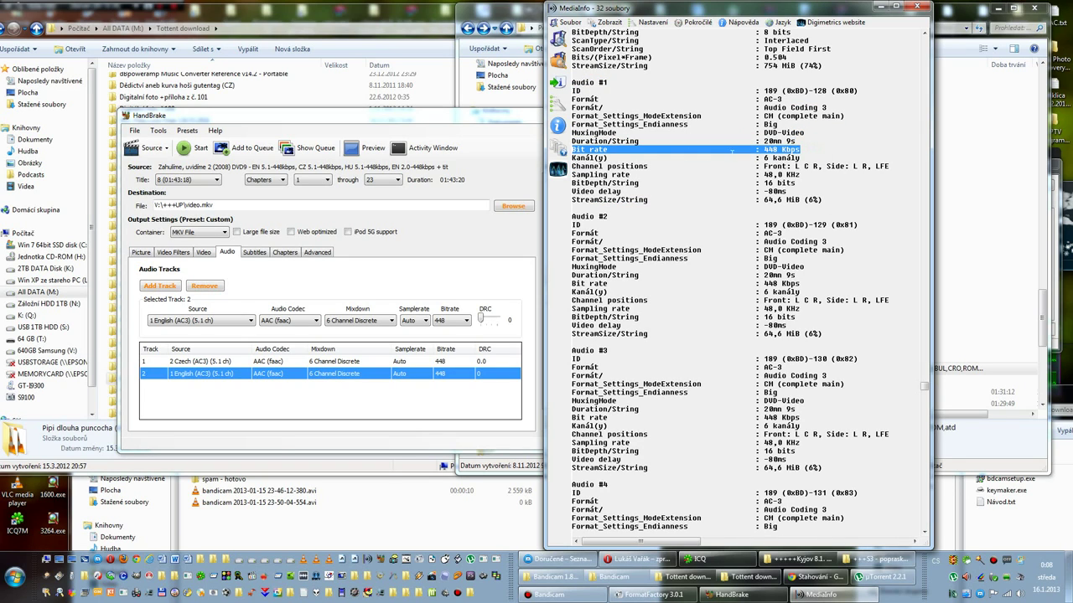
left_click_drag(806, 158, 573, 156)
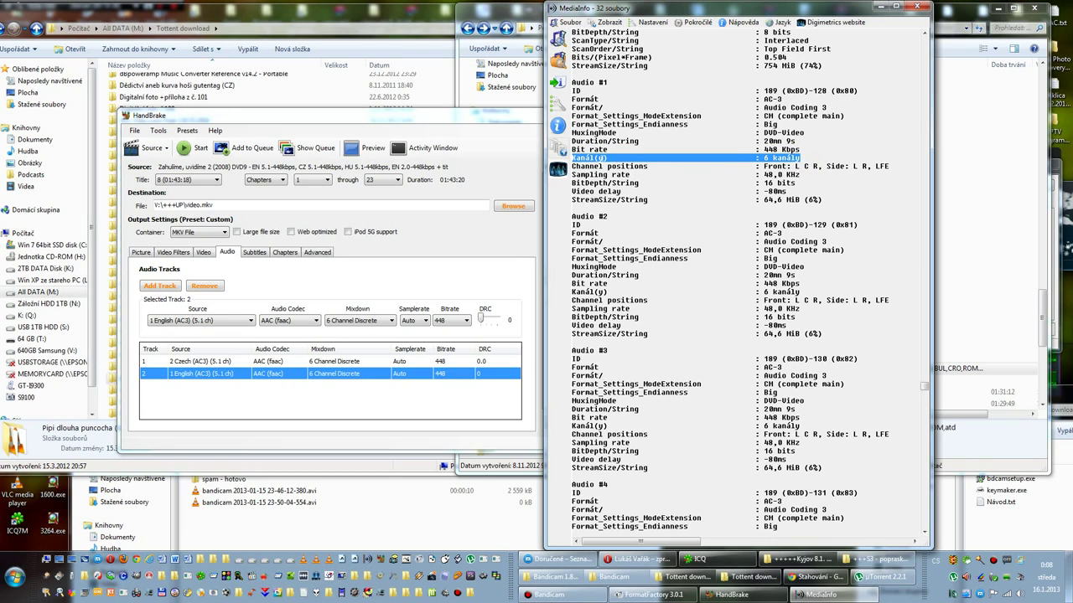
left_click(755, 158)
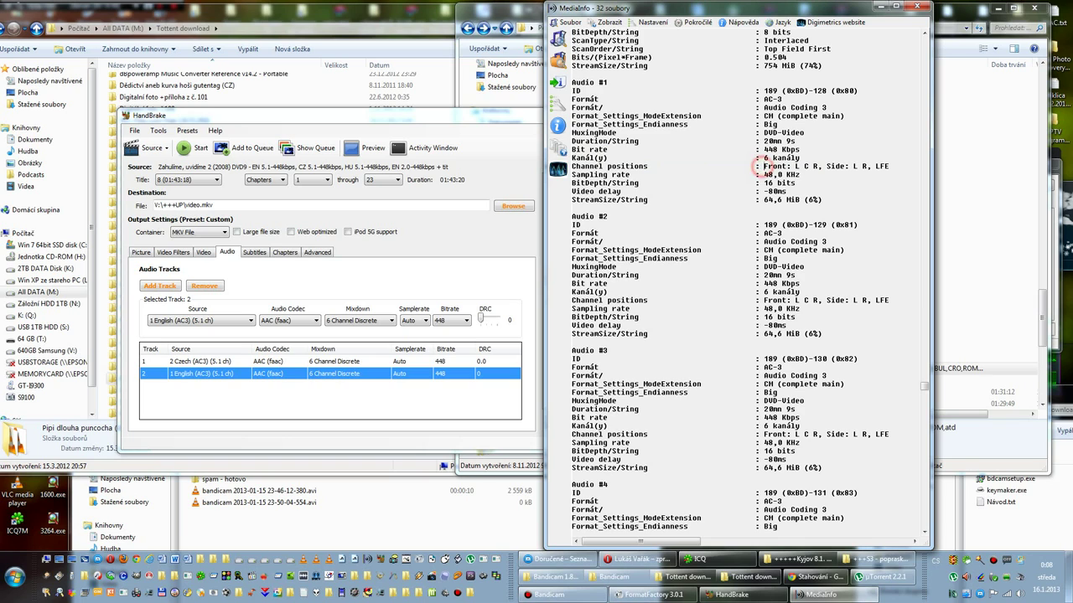
Step: Look through the Audio #3, #4 and #5 entries of the 20mn 9s file in the MediaInfo report
left_click_drag(609, 350, 590, 350)
scroll(590, 350, "down", 5)
scroll(730, 281, "down", 1)
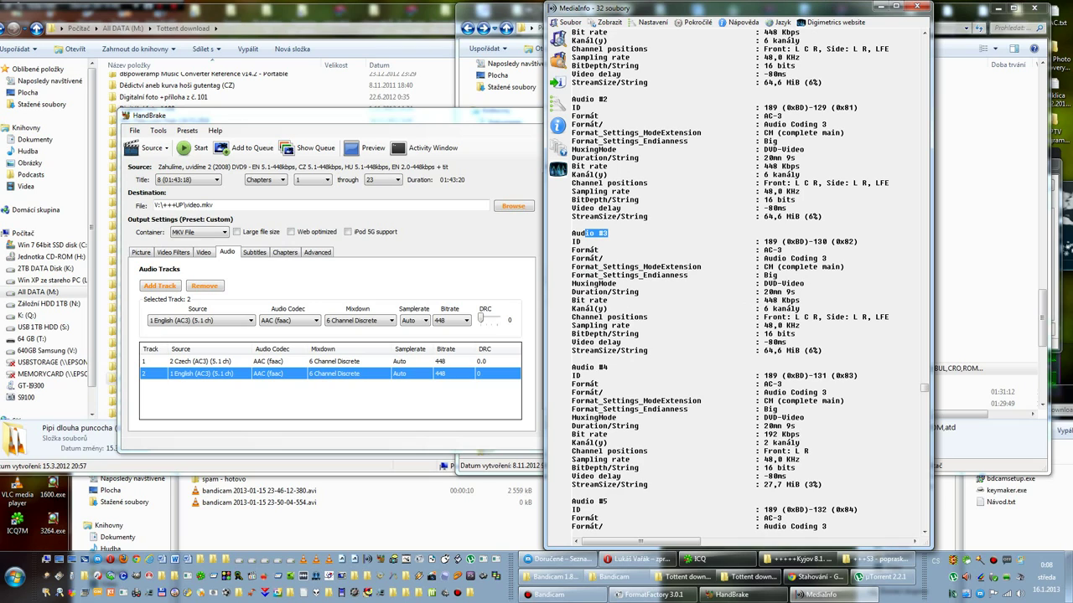
scroll(730, 281, "down", 5)
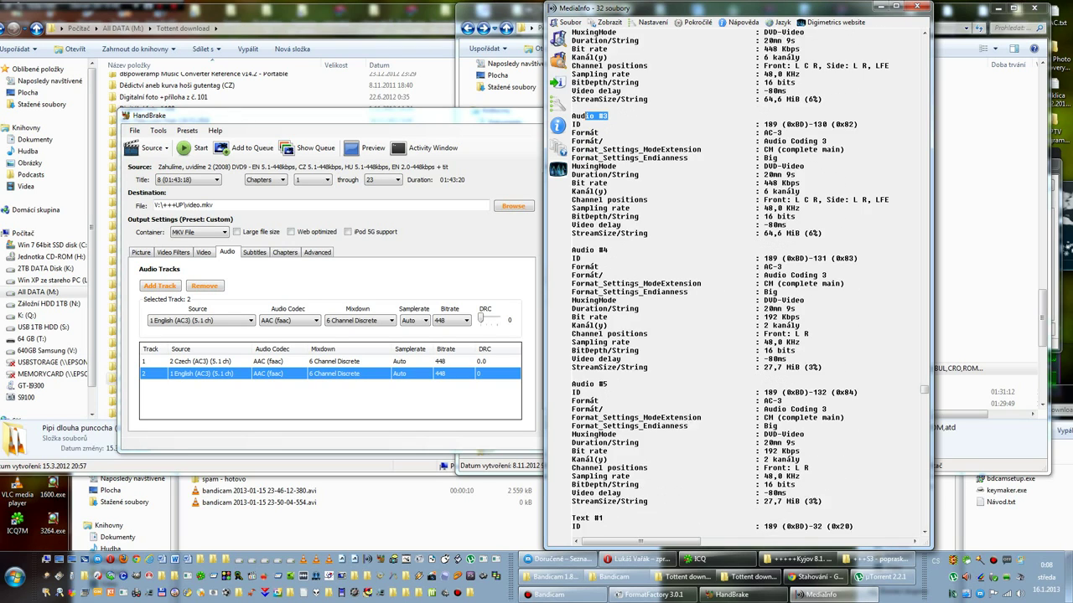
scroll(730, 281, "down", 1)
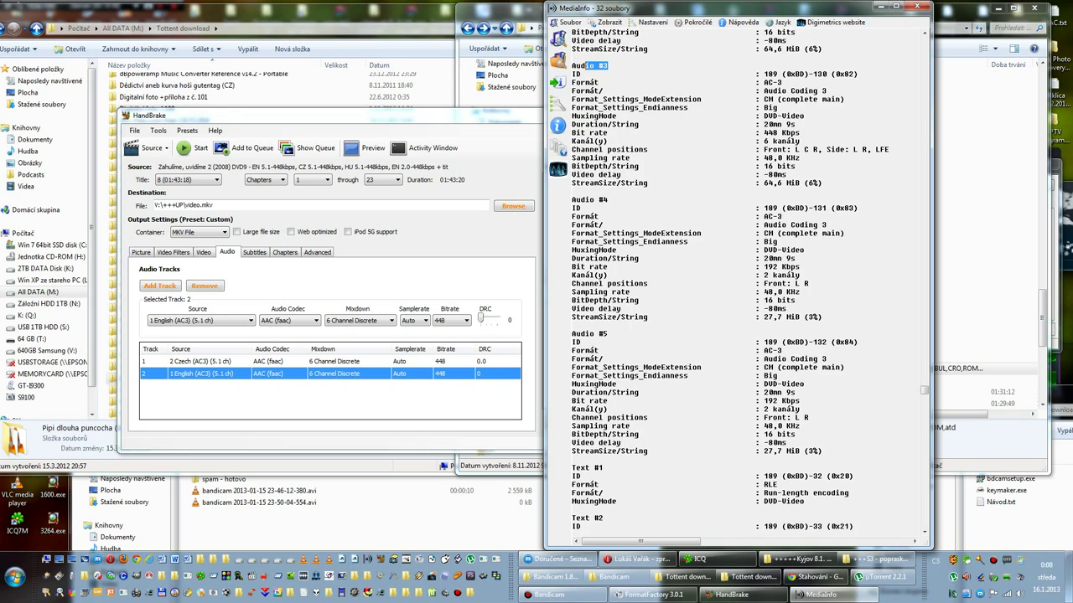
left_click_drag(624, 334, 564, 342)
mouse_move(598, 334)
left_mouse_down()
mouse_move(626, 335)
mouse_move(580, 334)
left_mouse_up()
left_click(465, 282)
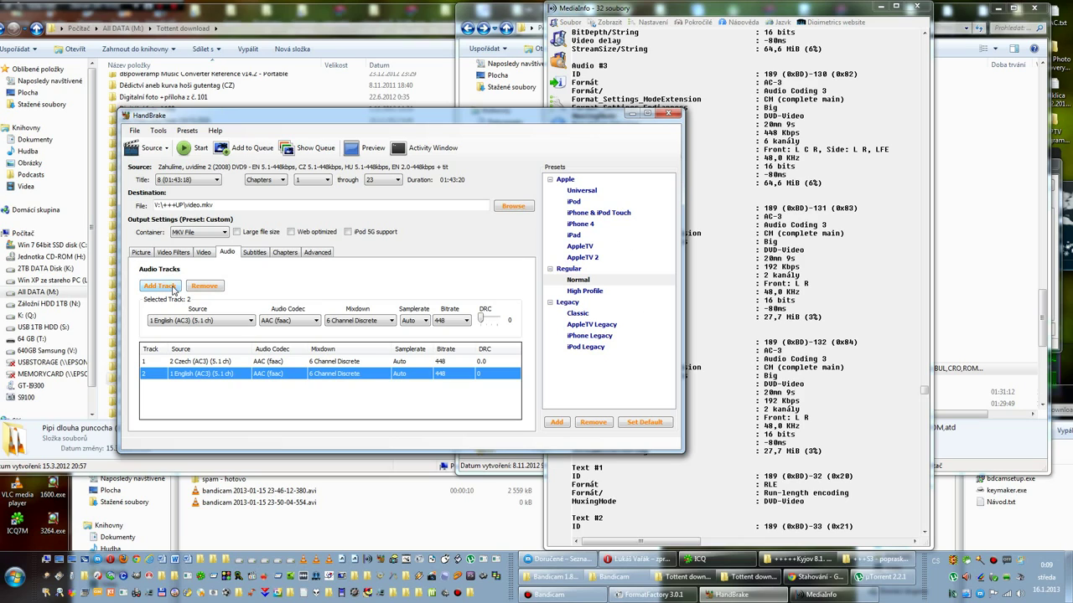
left_click(194, 321)
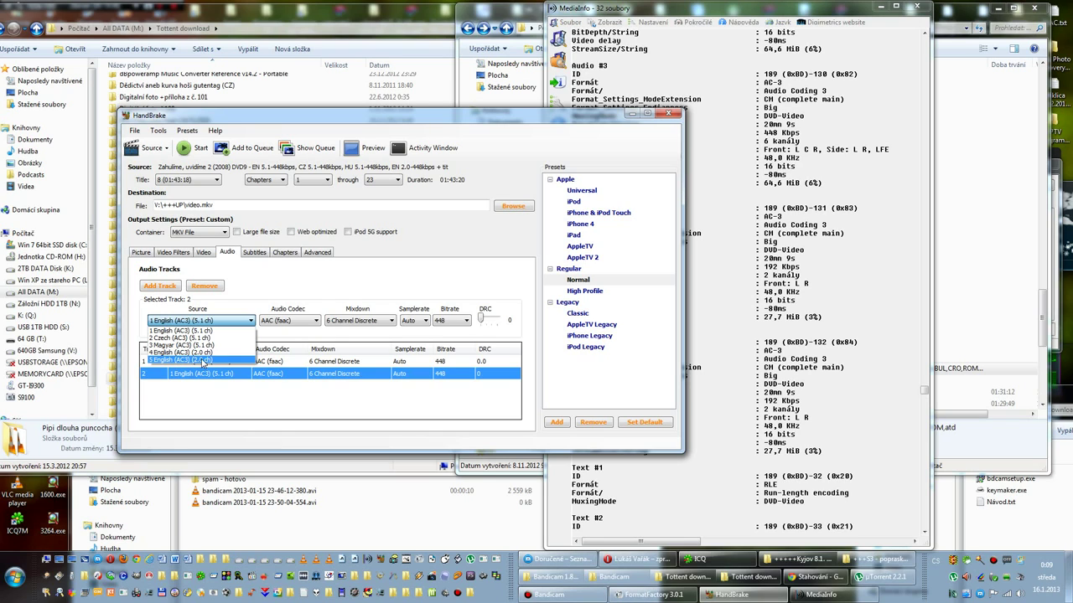
left_click(210, 362)
left_click(209, 321)
left_click(205, 321)
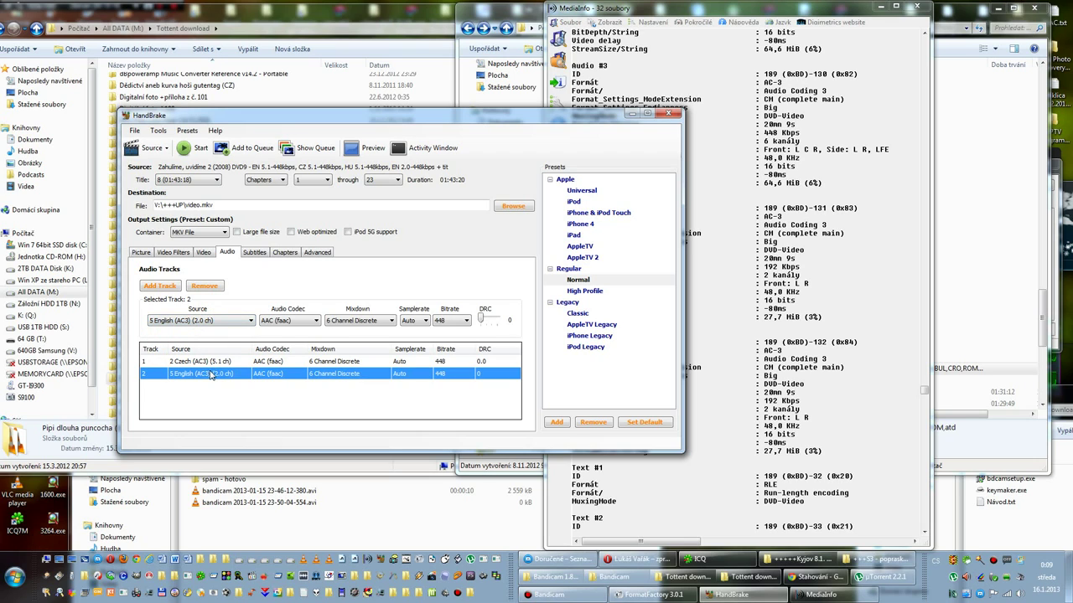
left_click(223, 320)
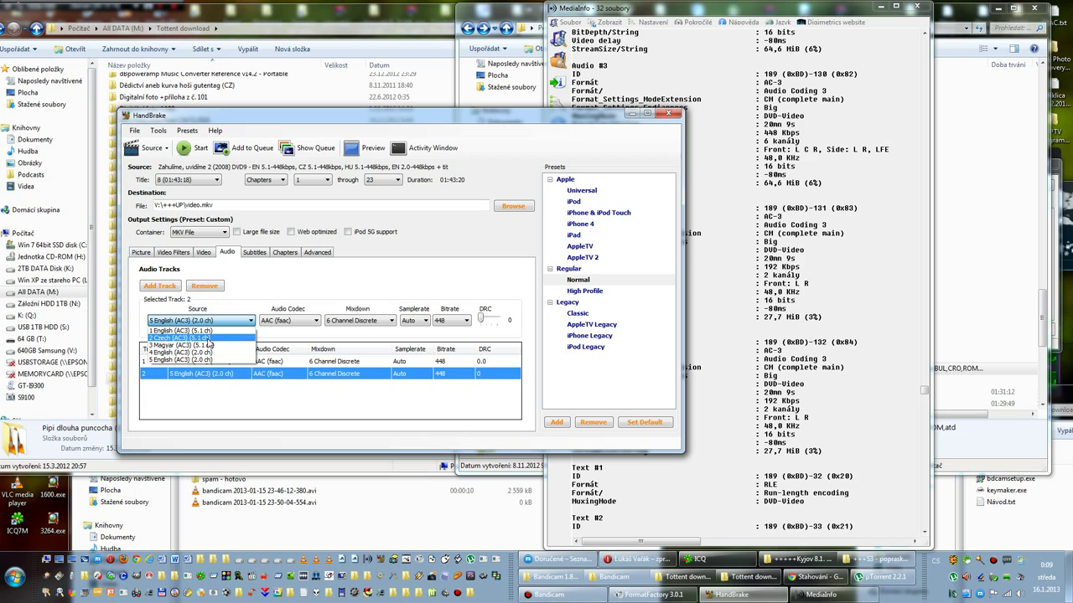
left_click(208, 331)
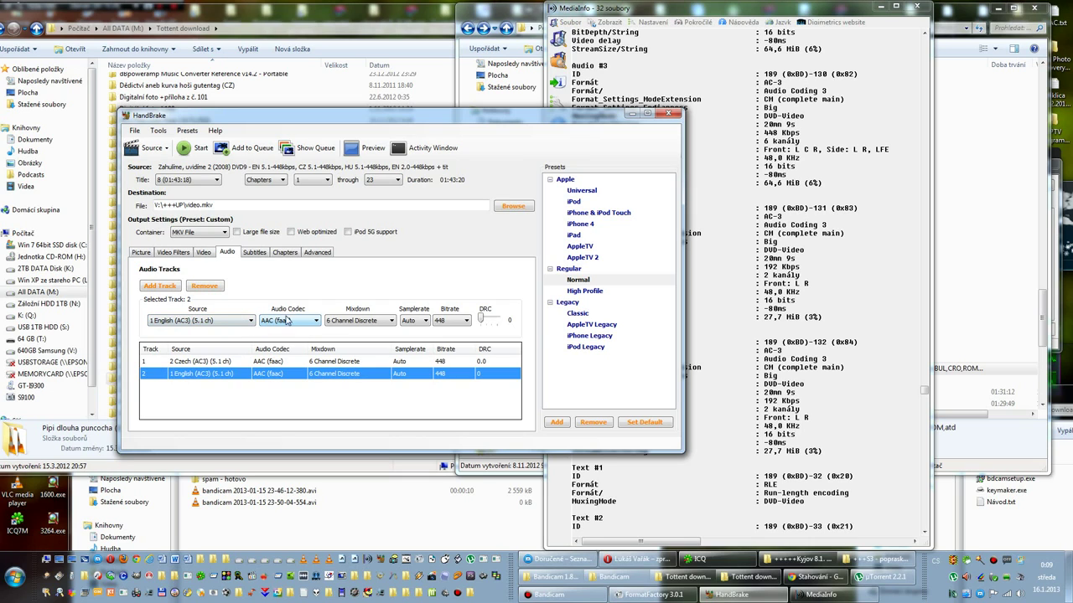
Step: Return to MediaInfo and highlight the Audio #5 heading of the 20mn 9s file
left_click(719, 367)
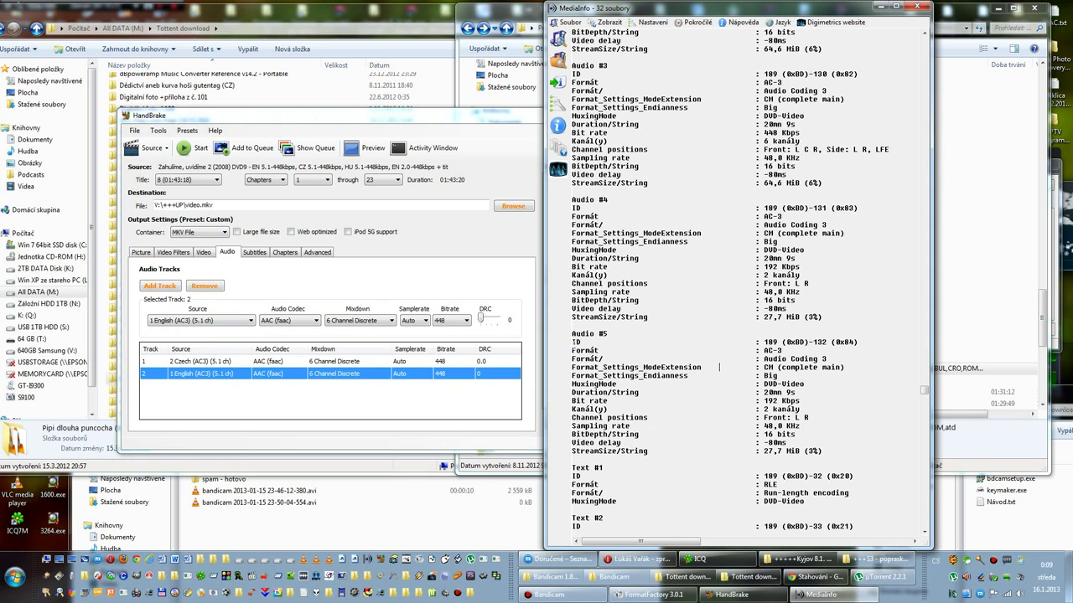
left_click_drag(573, 334, 624, 334)
left_click(621, 333)
left_click_drag(612, 336, 580, 334)
Step: Add a third audio track in HandBrake with 5 English (AC3) (2.0 ch) as its source and Dolby Pro Logic II mixdown
left_click(374, 281)
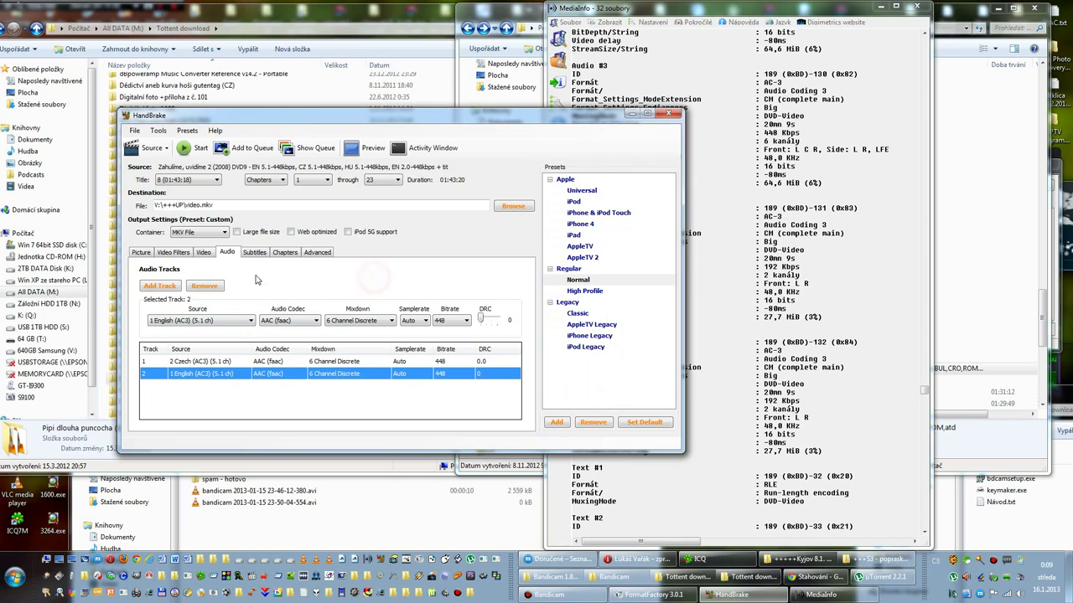
left_click(174, 289)
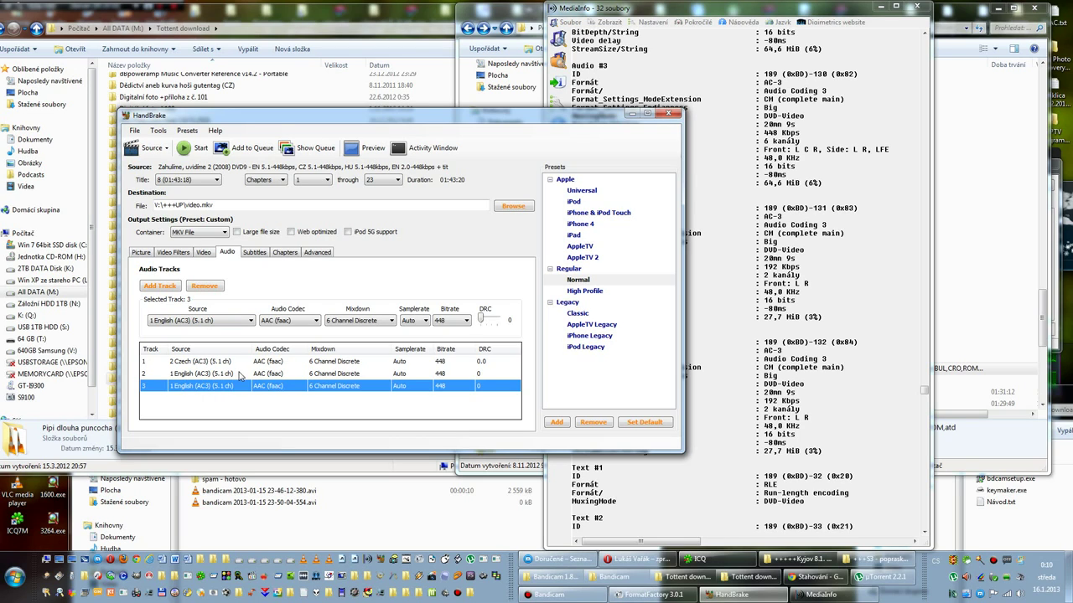
left_click(193, 374)
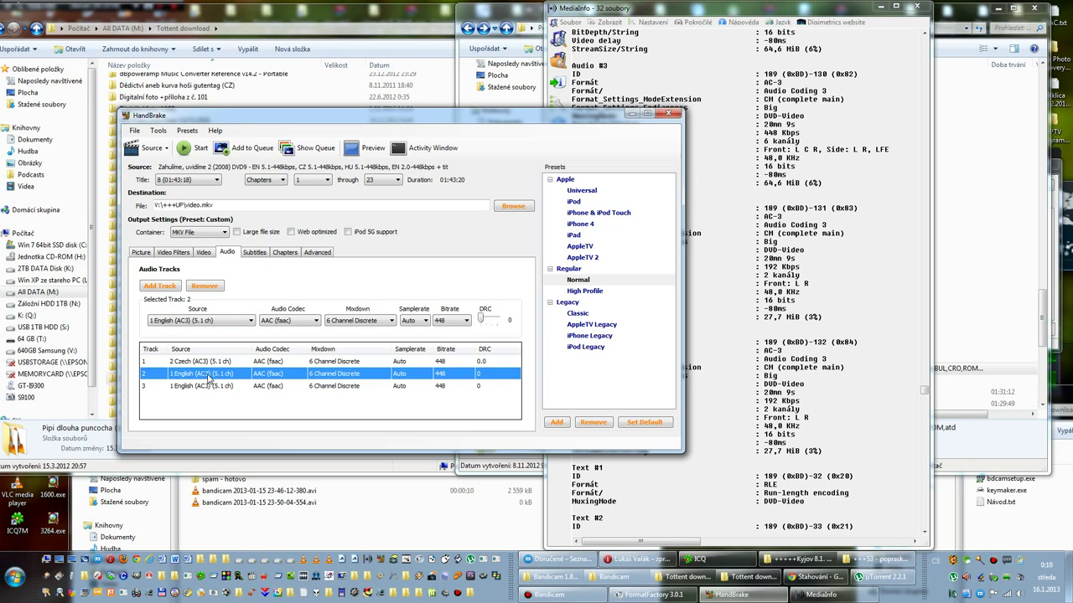
left_click(202, 386)
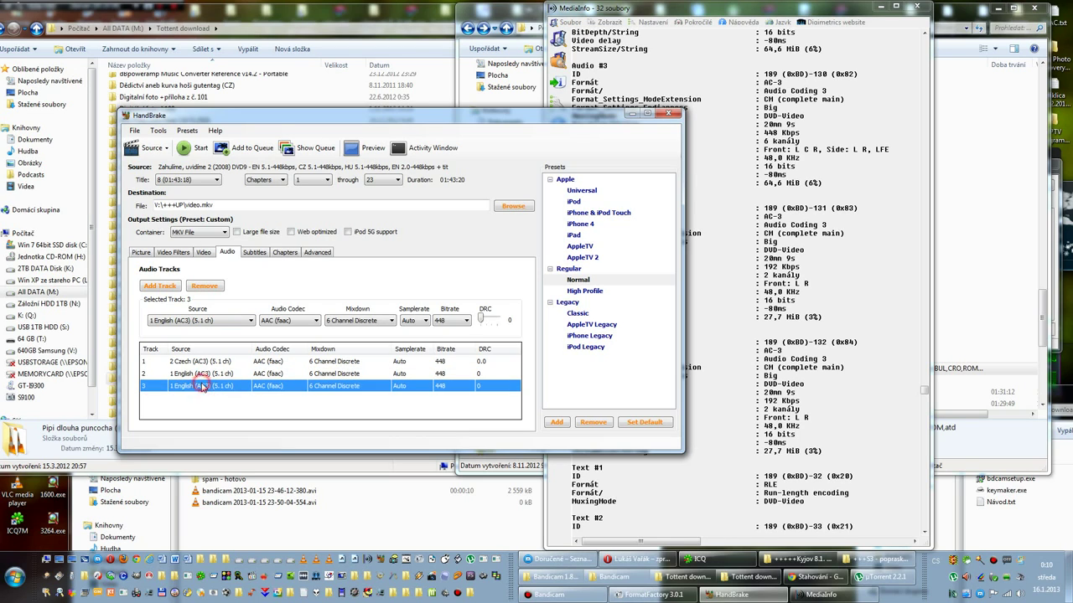
left_click(250, 321)
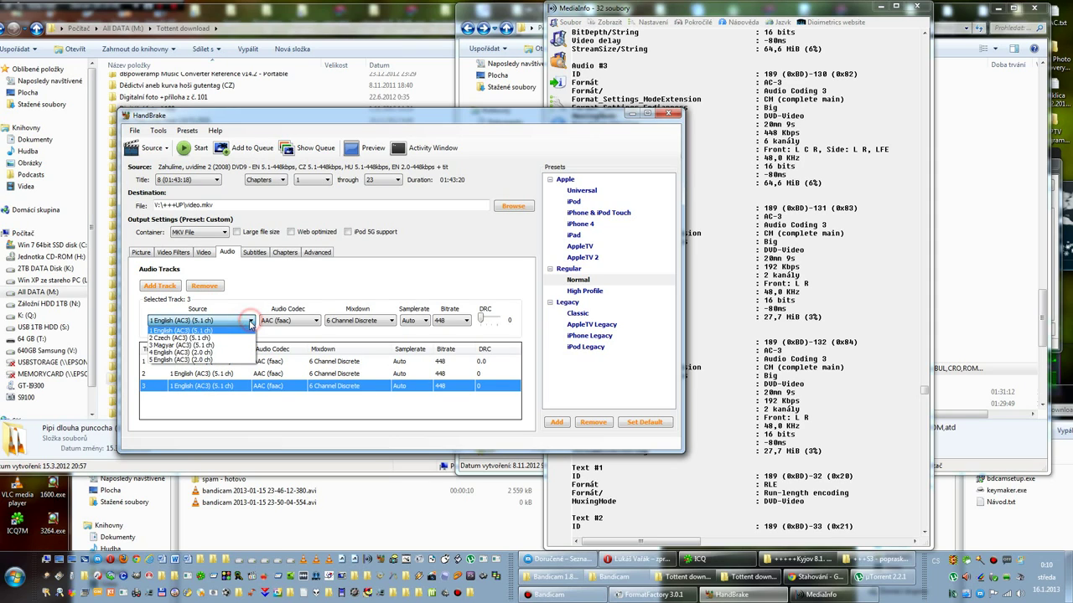
left_click(205, 360)
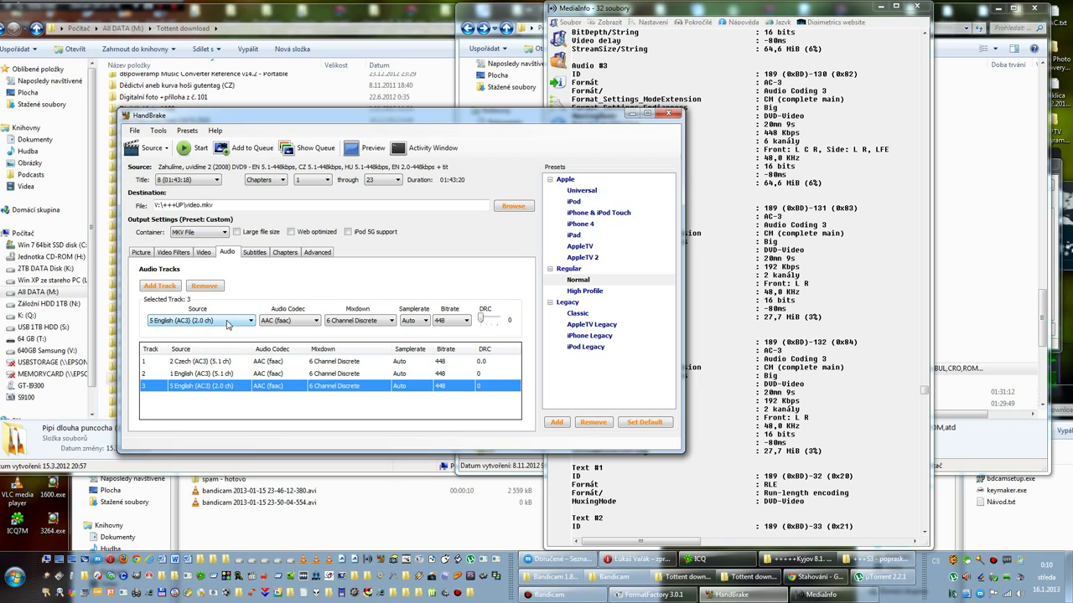
left_click(351, 323)
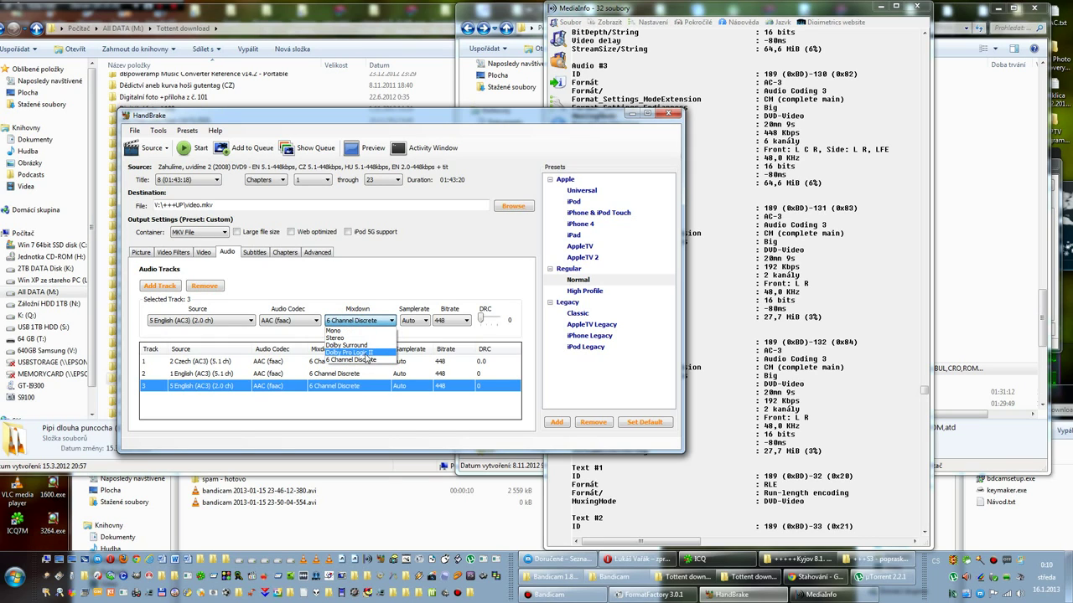
left_click(366, 352)
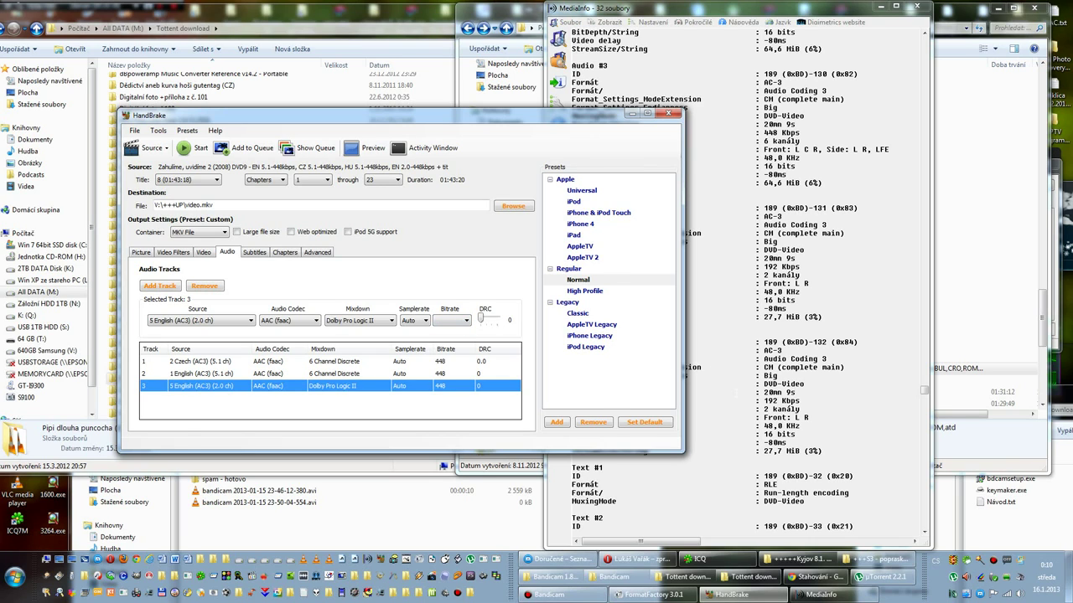
Step: Check the channel count and bit rate of the Audio #5 entry in MediaInfo
left_click(735, 393)
left_click_drag(610, 334, 560, 340)
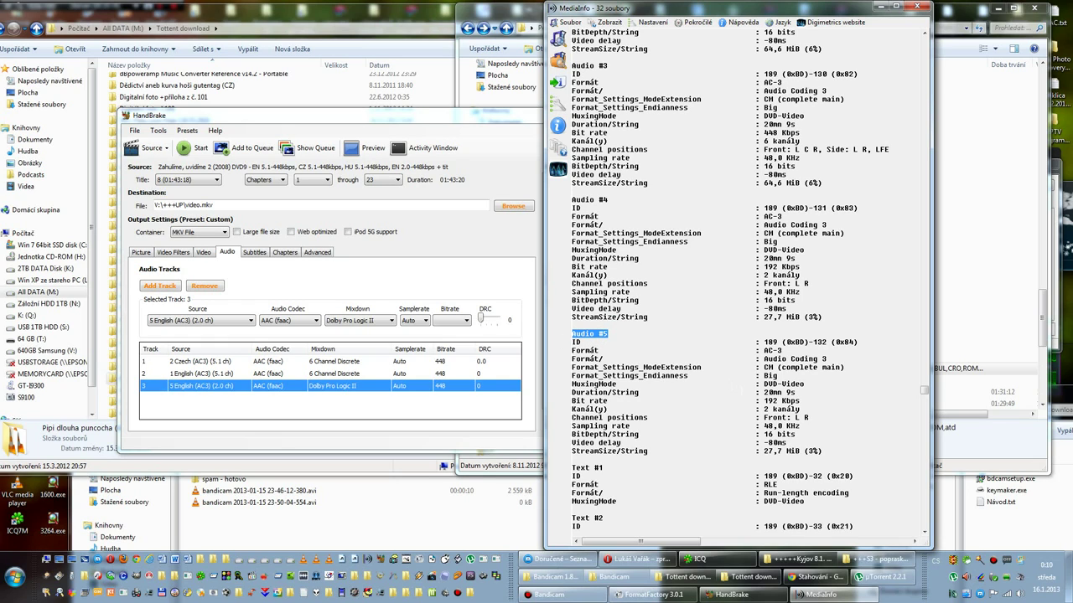
left_click_drag(759, 409, 800, 409)
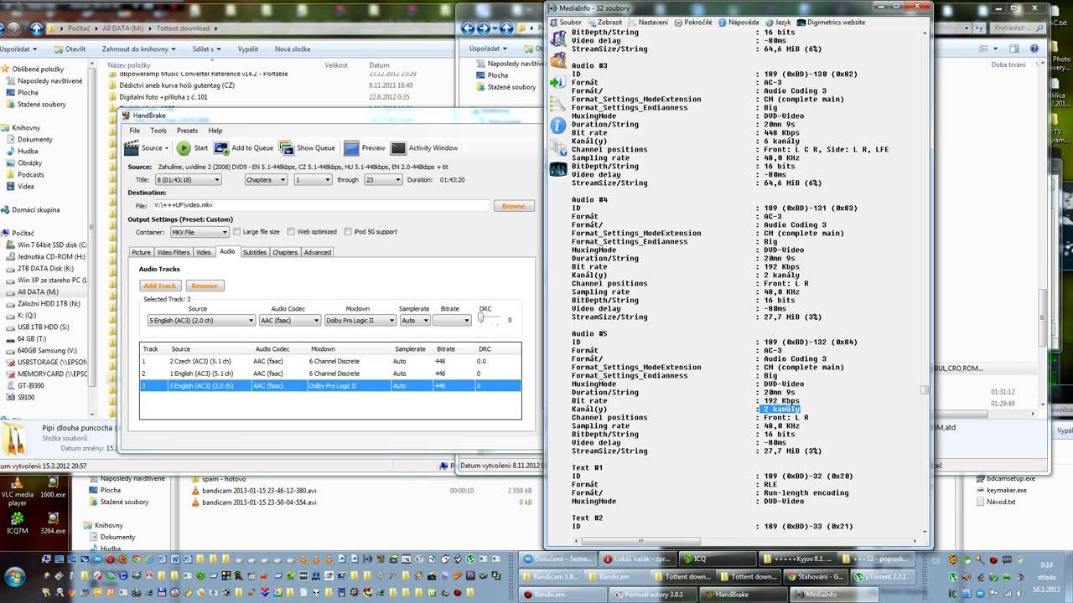
left_click_drag(759, 400, 800, 401)
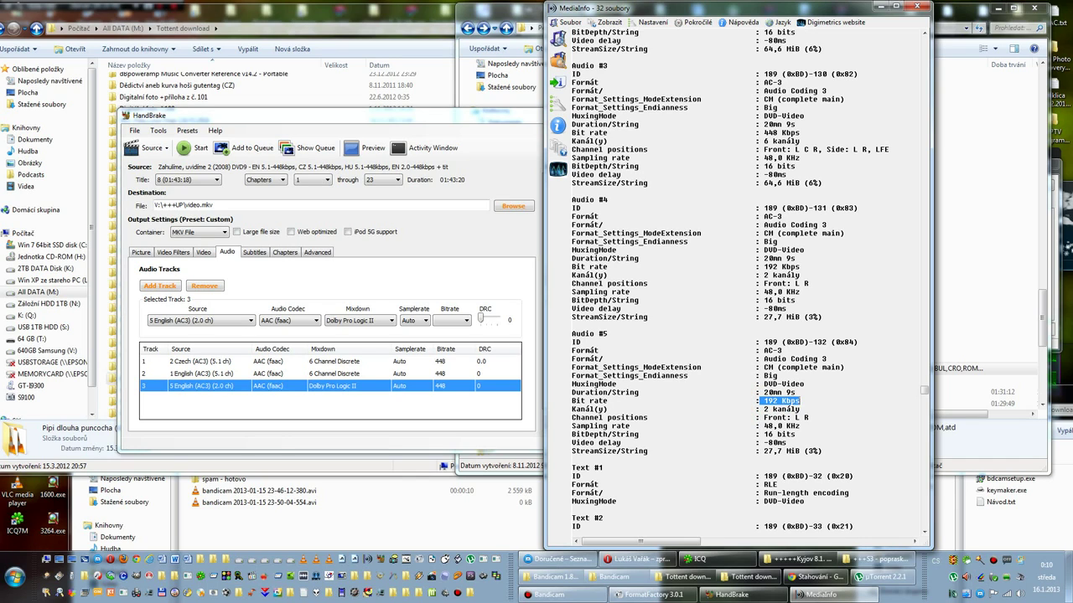
left_click(800, 401)
left_click_drag(800, 400, 571, 400)
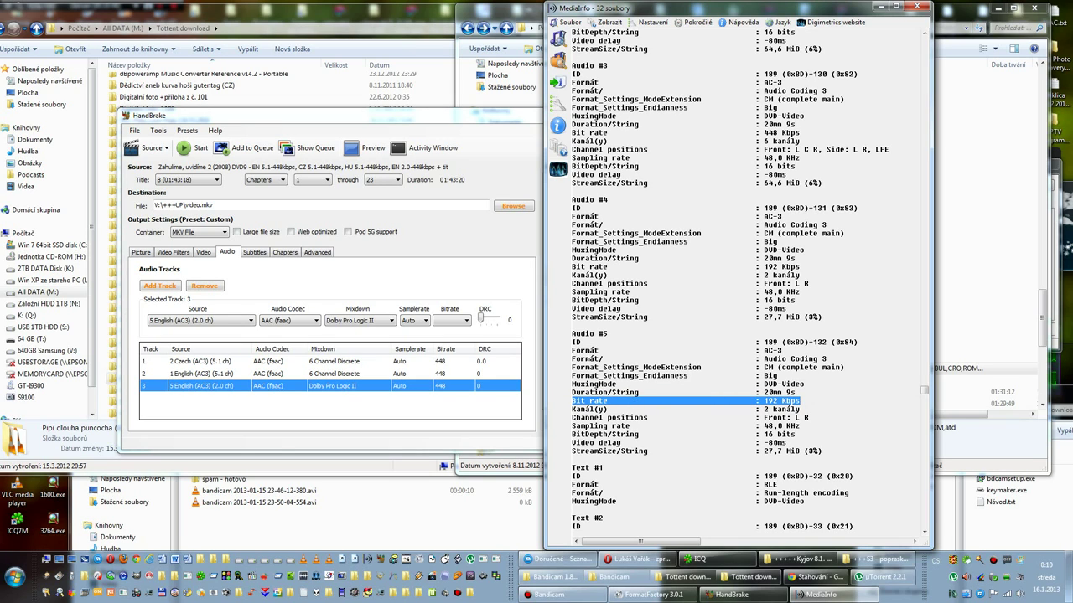
Step: Set audio track 3's bitrate to 192 in HandBrake, keeping its current source
left_click(501, 282)
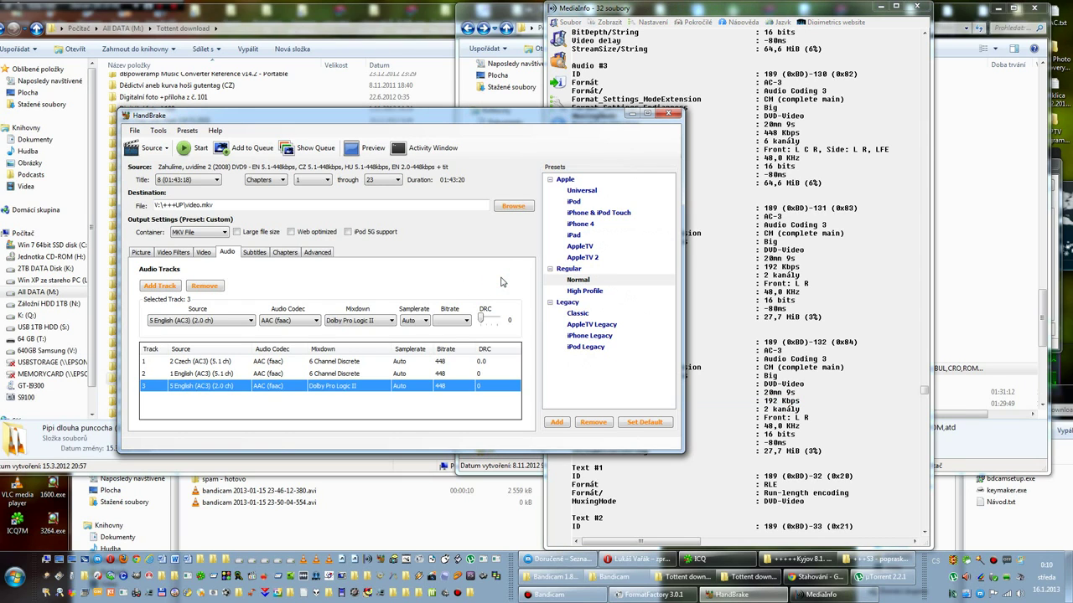
left_click(465, 321)
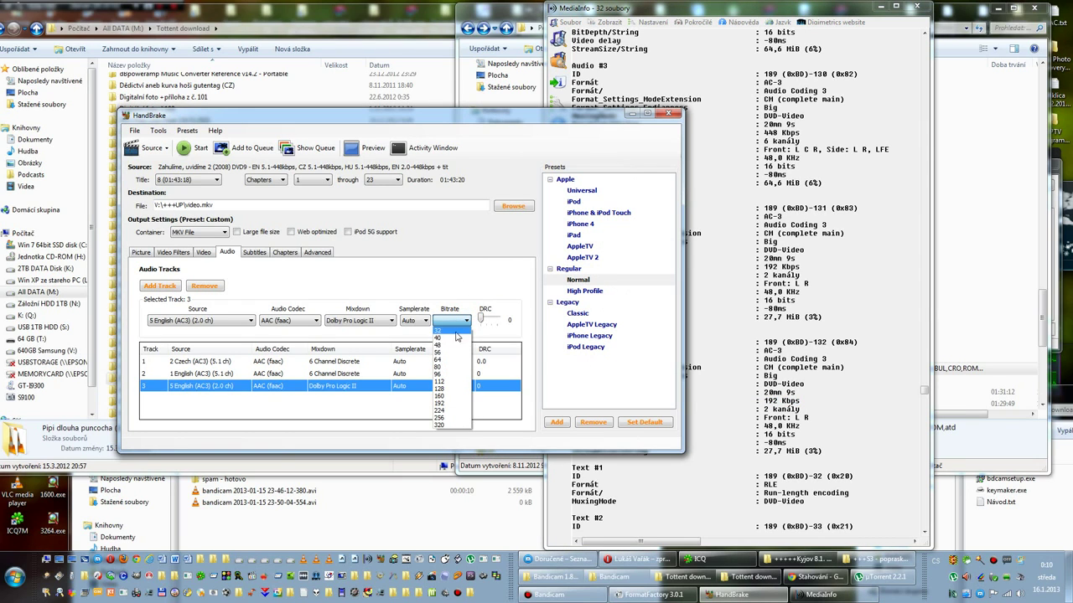
left_click(450, 405)
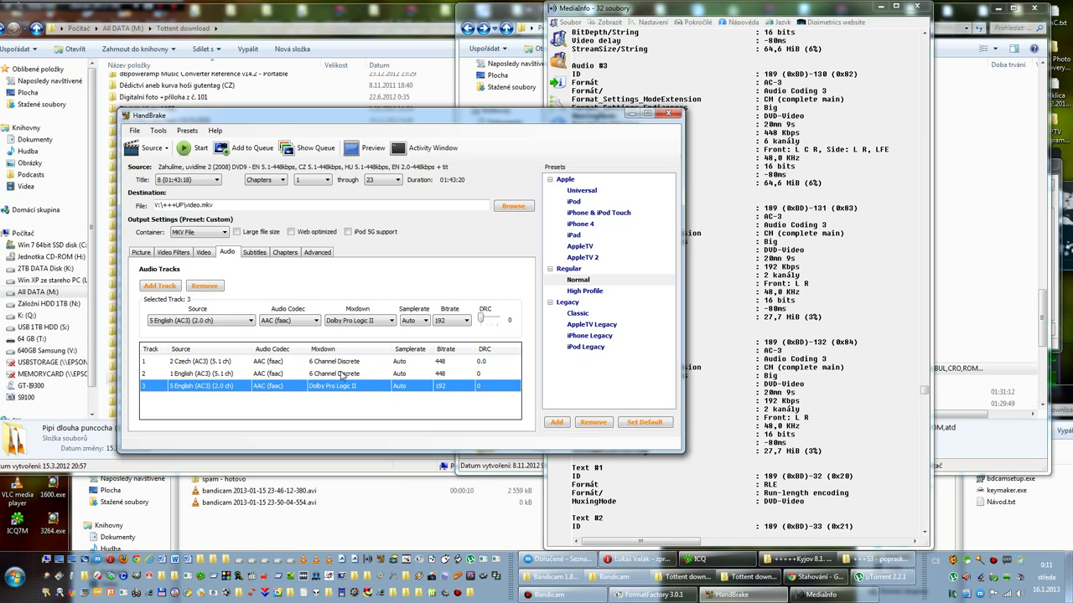
left_click(216, 321)
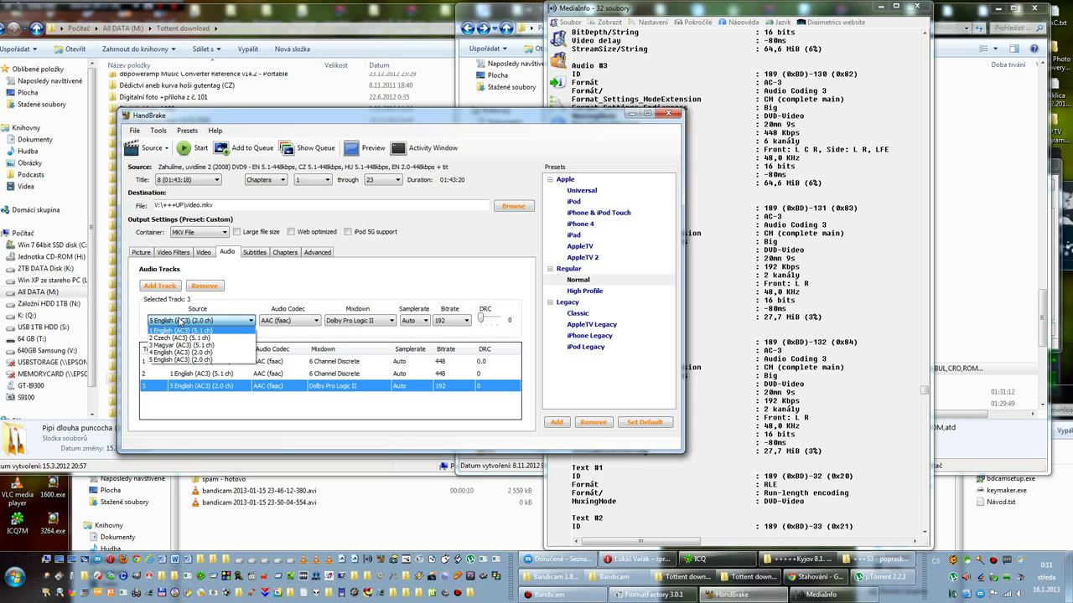
left_click(282, 283)
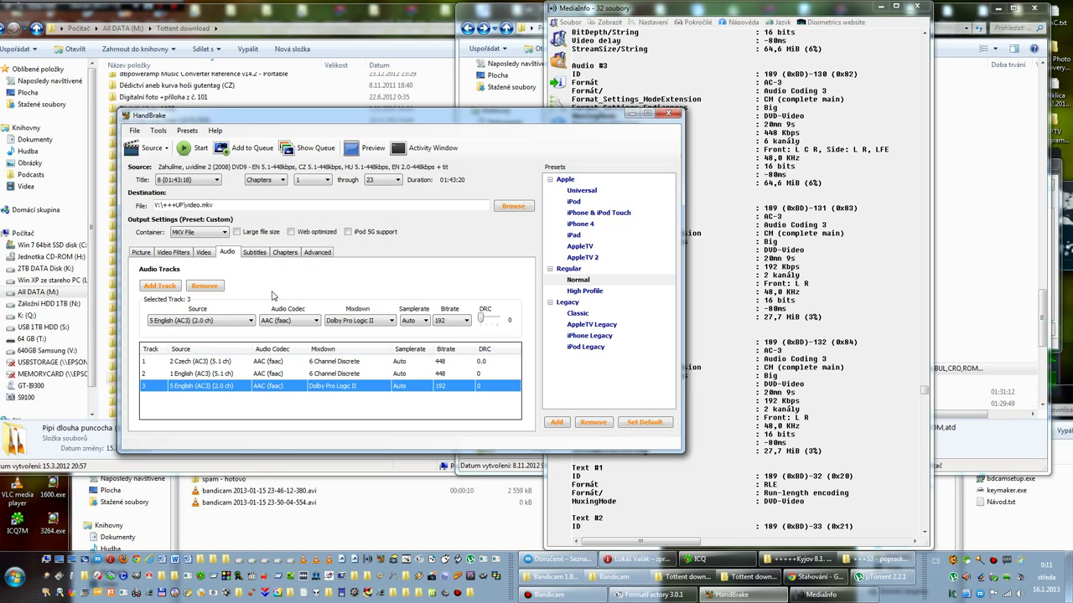
Step: Review the picture, video and audio settings in turn, and open the subtitle settings
left_click(141, 254)
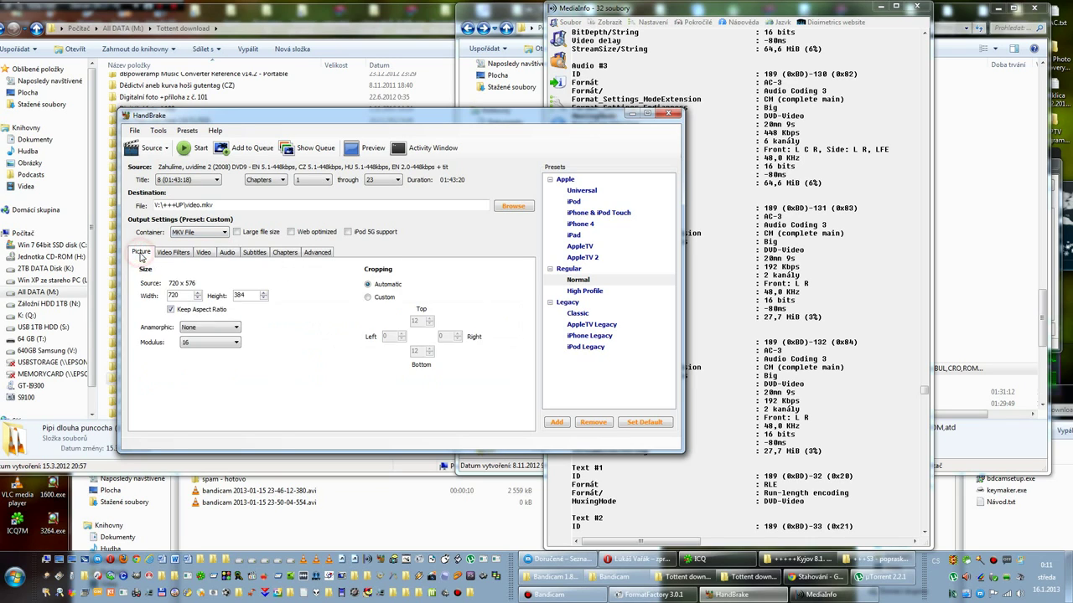
left_click(201, 253)
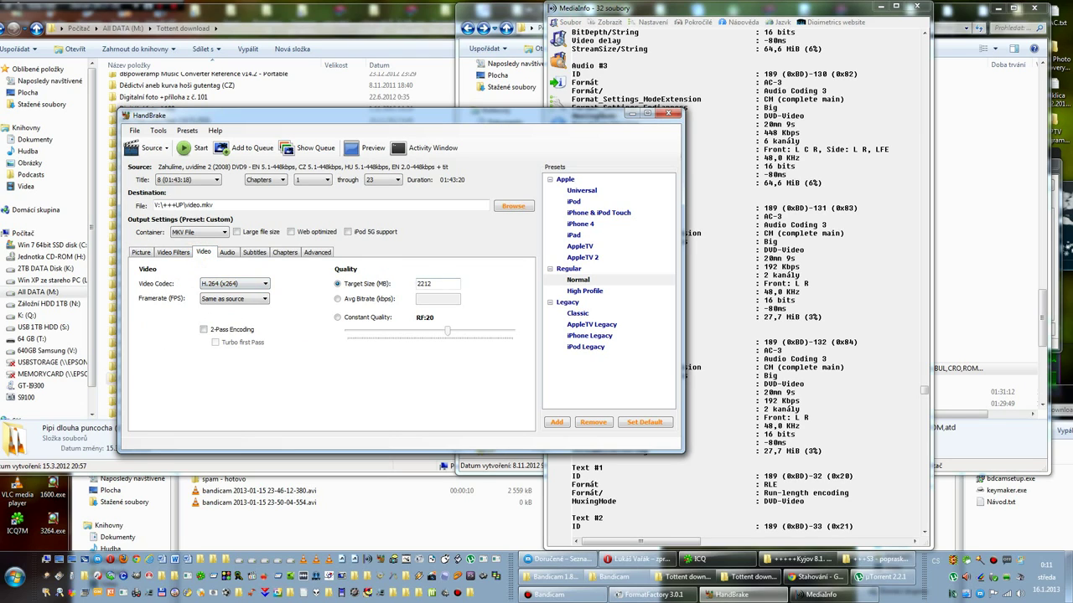
left_click(228, 253)
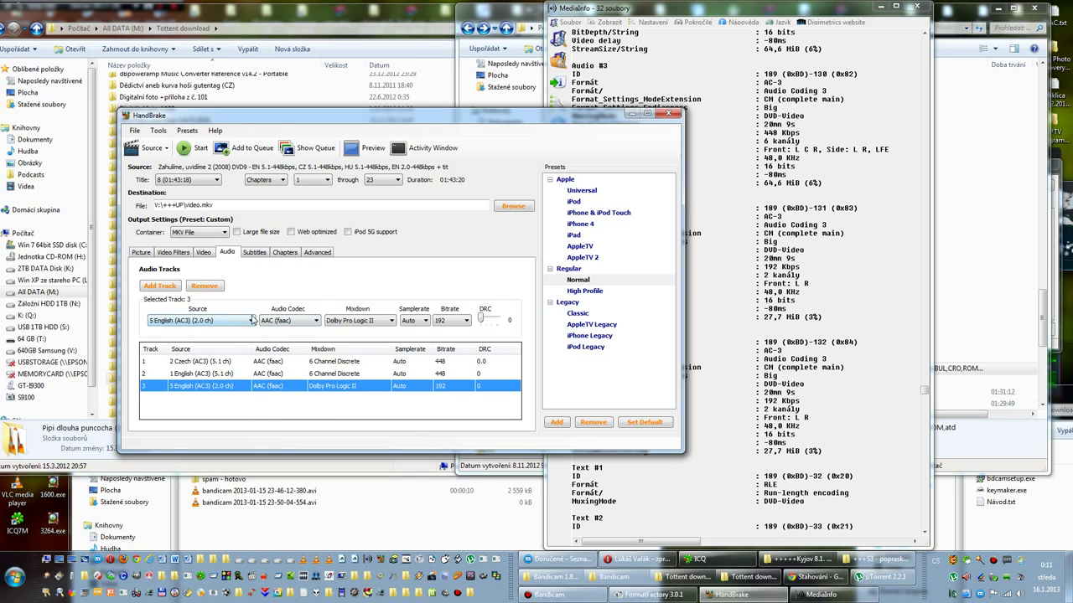
left_click(253, 254)
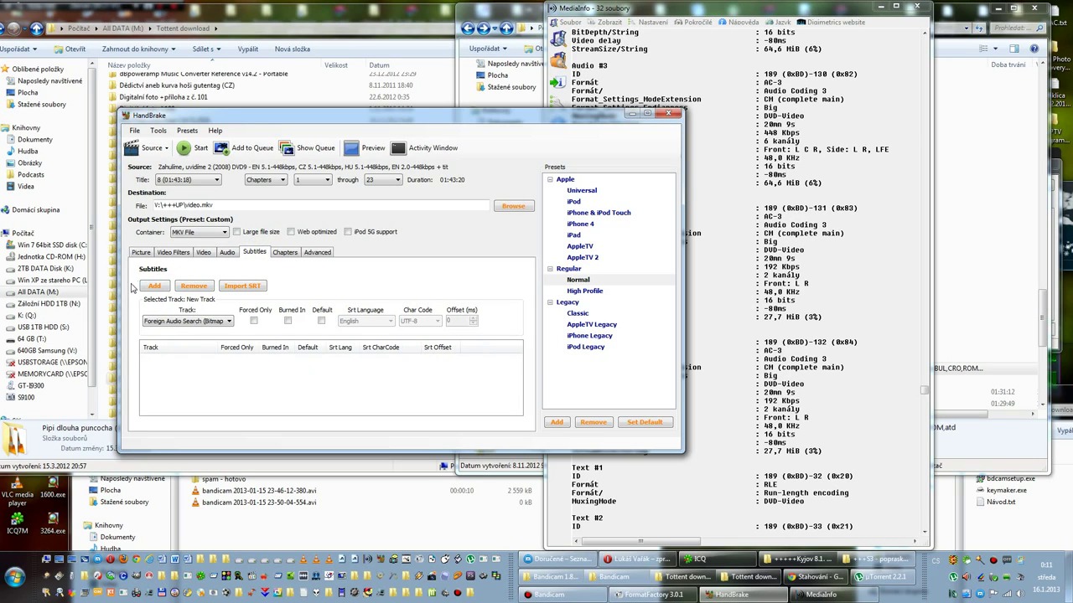
Step: Add a subtitle track with 2 Czech (VobSub) as its source
left_click(160, 288)
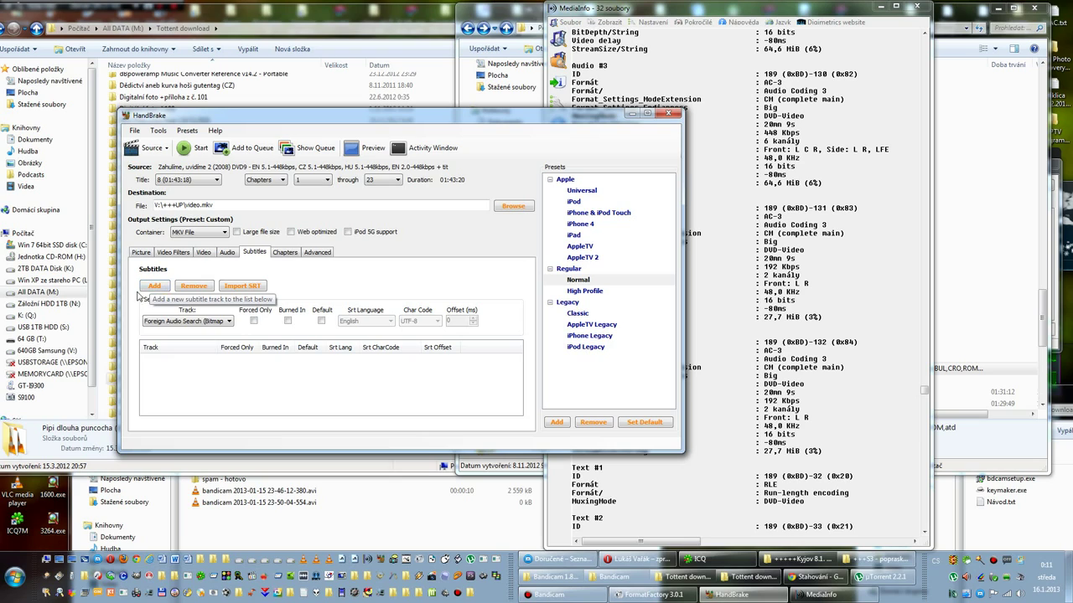
left_click(136, 325)
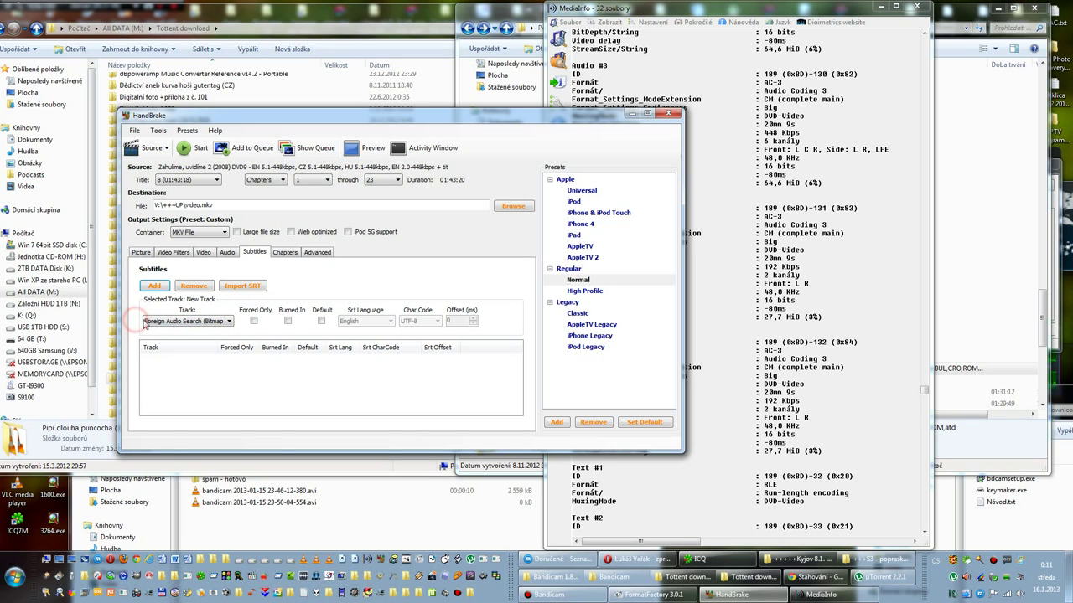
left_click(231, 323)
left_click(233, 323)
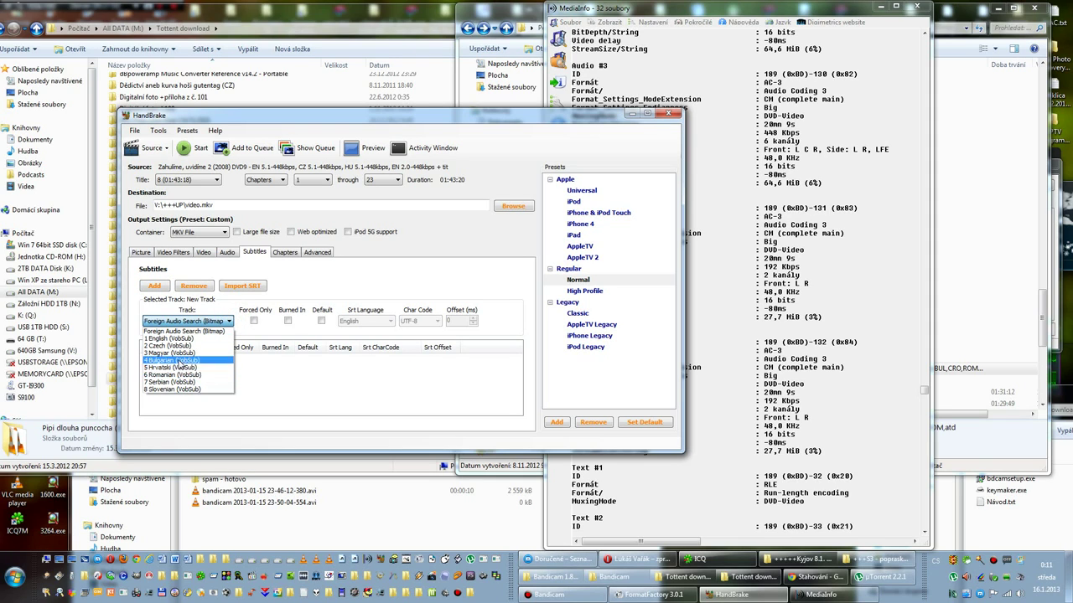
left_click(176, 346)
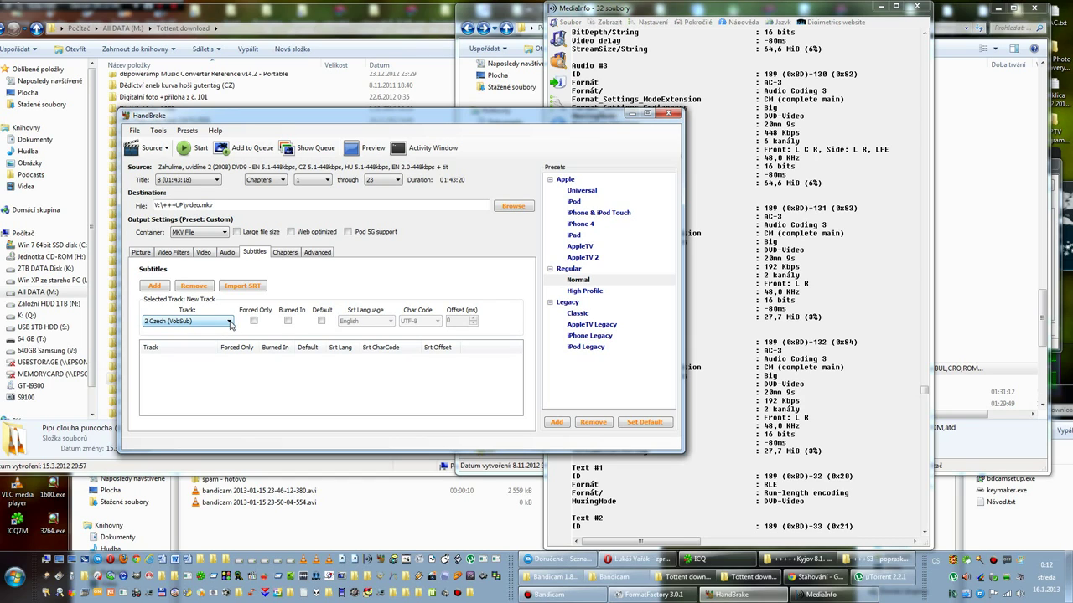
left_click(160, 322)
left_click(160, 322)
left_click(158, 358)
left_click(219, 358)
left_click(170, 361)
left_click(227, 322)
left_click(156, 288)
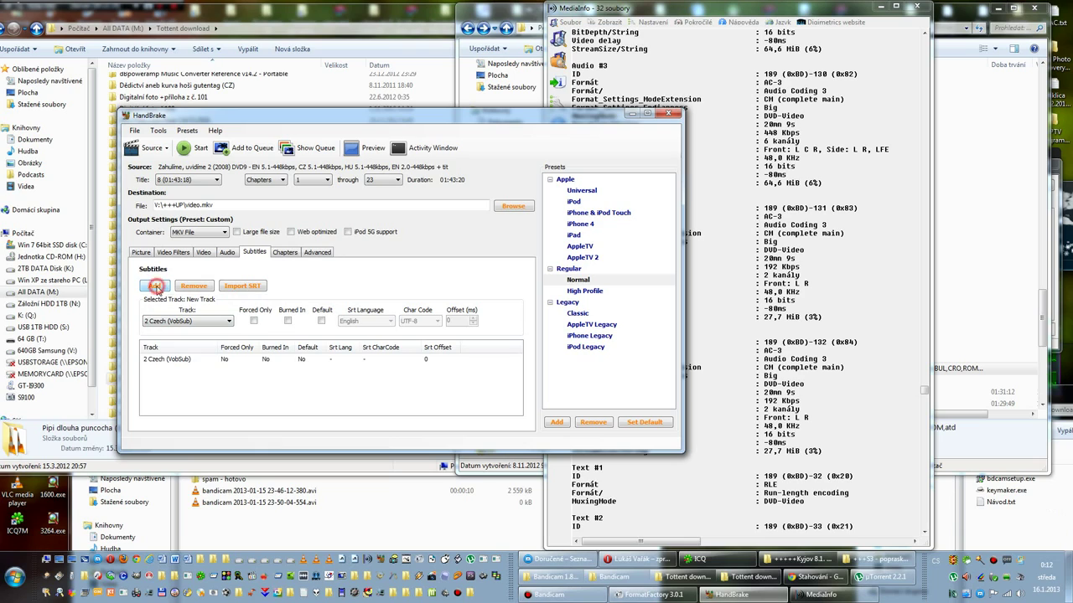
Step: Change the listed subtitle track to 1 English (VobSub) and set it back to 2 Czech (VobSub)
left_click(158, 358)
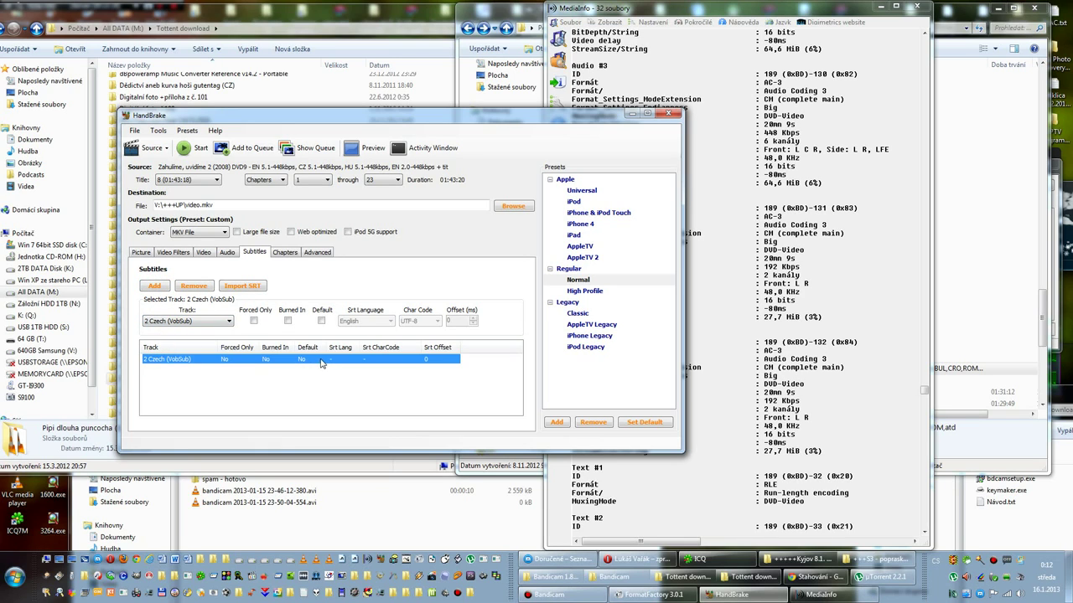
left_click(230, 322)
left_click(230, 321)
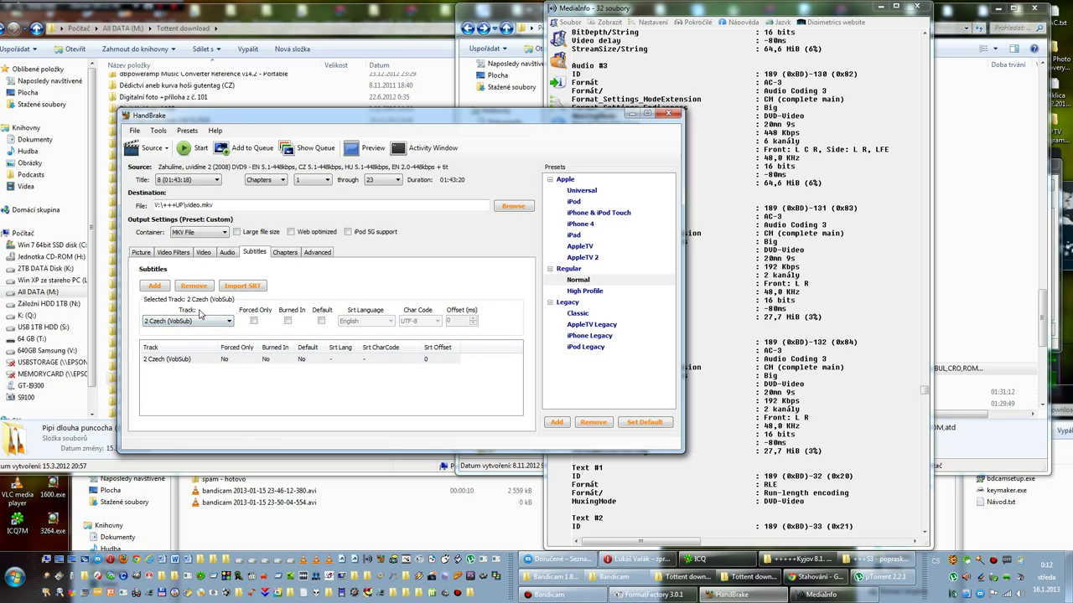
left_click(229, 323)
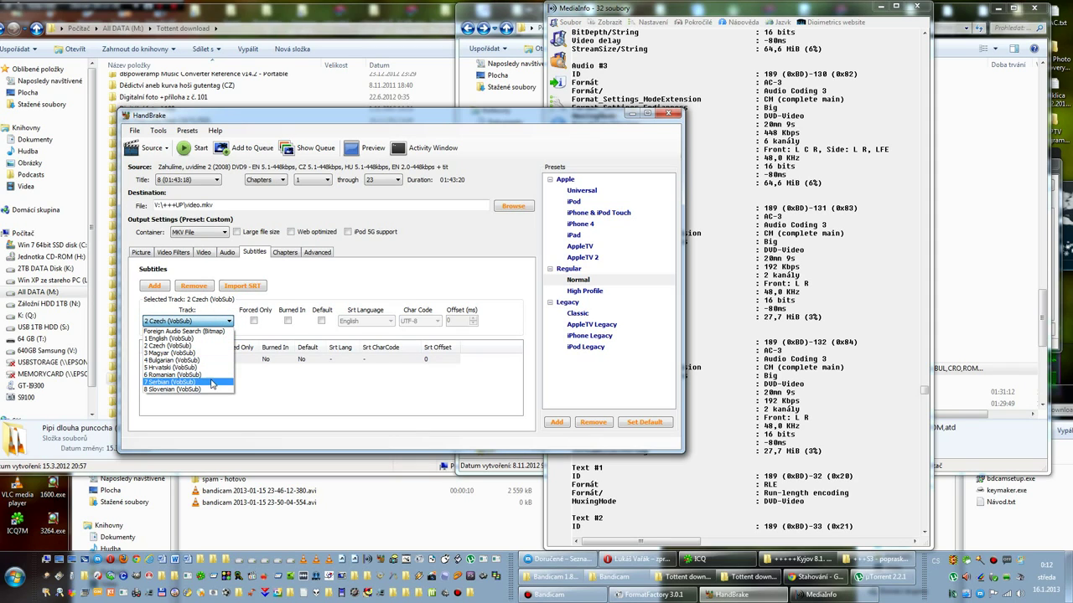
left_click(185, 340)
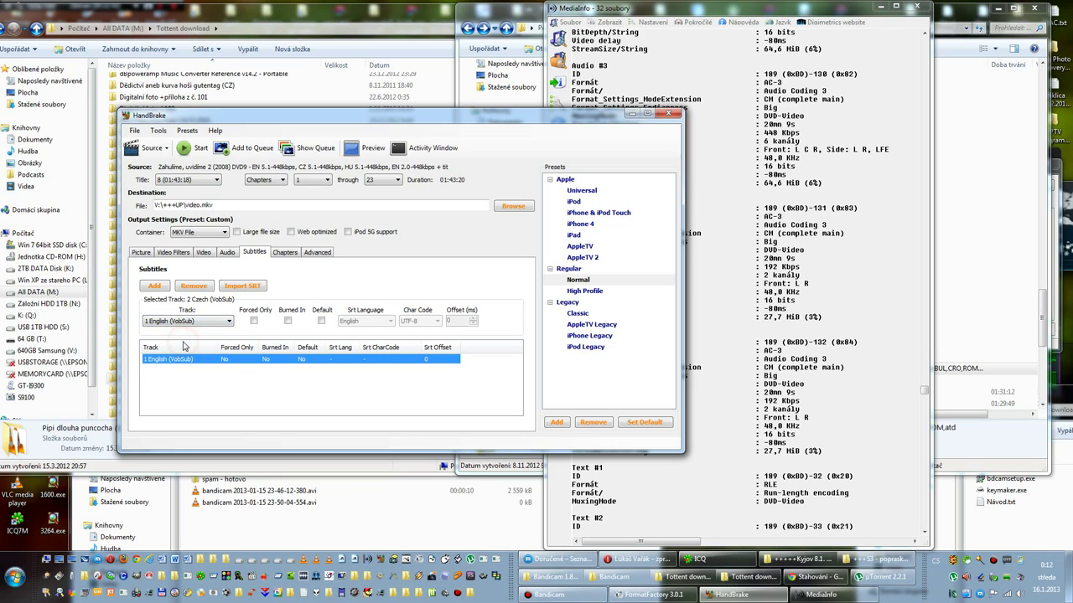
left_click(227, 324)
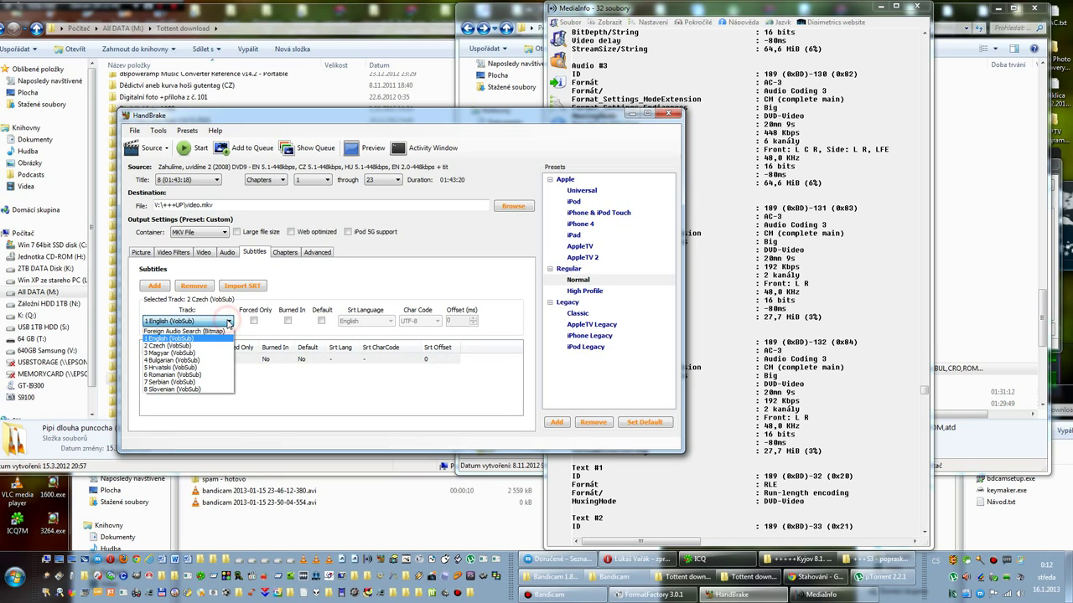
left_click(199, 350)
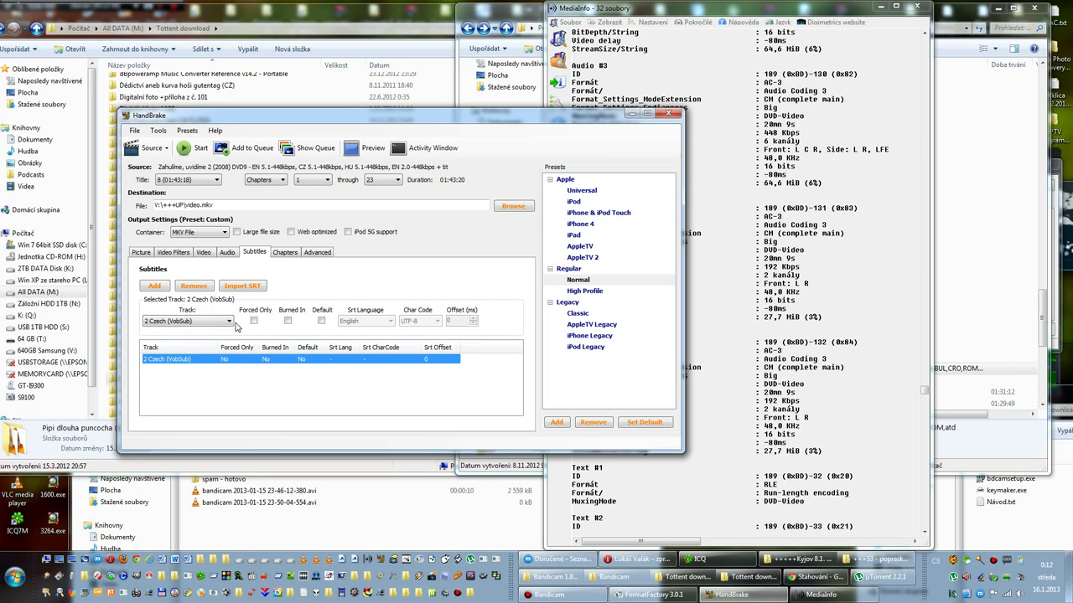
Step: Add a second subtitle track and set its source to 1 English (VobSub)
left_click(253, 377)
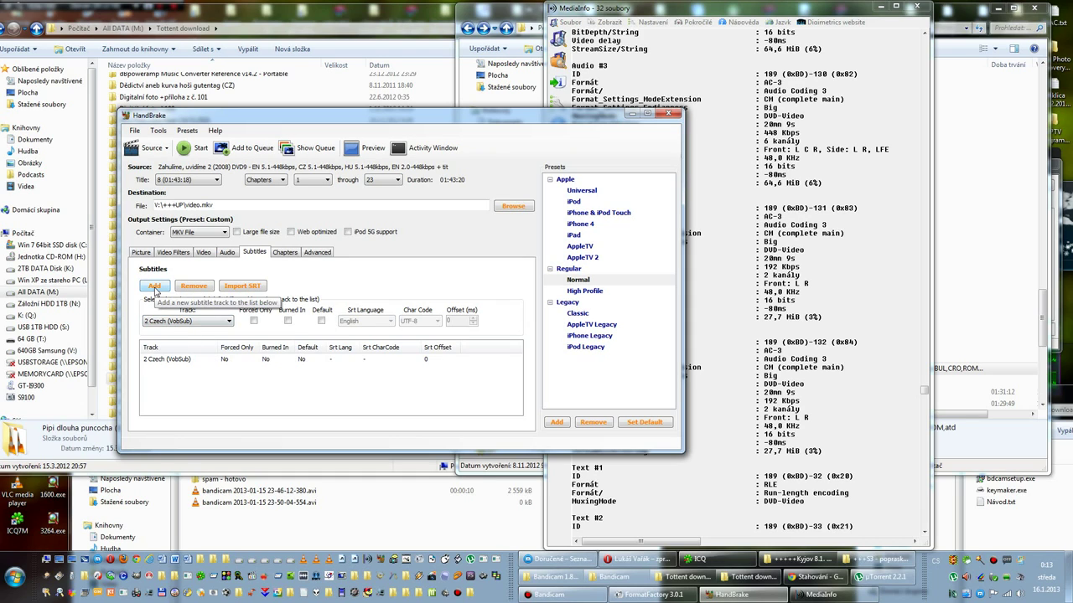
left_click(155, 288)
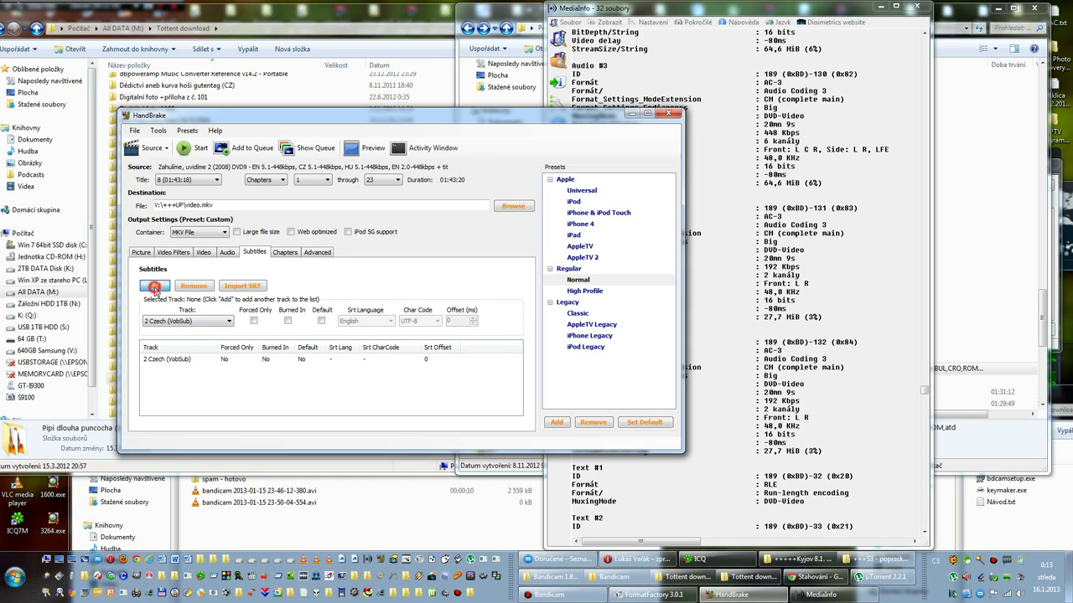
left_click(177, 372)
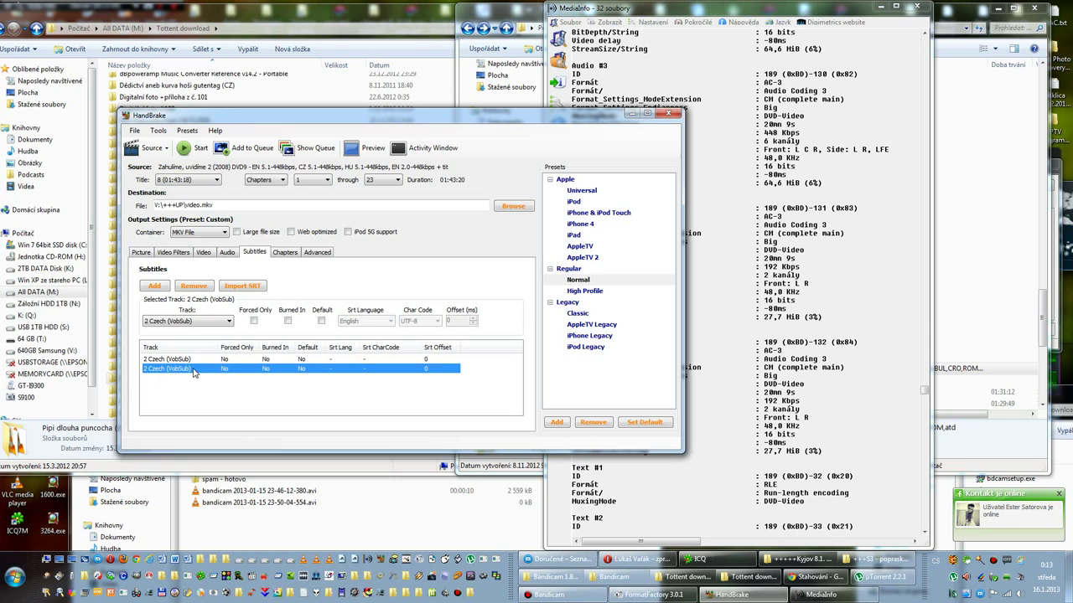
left_click(227, 321)
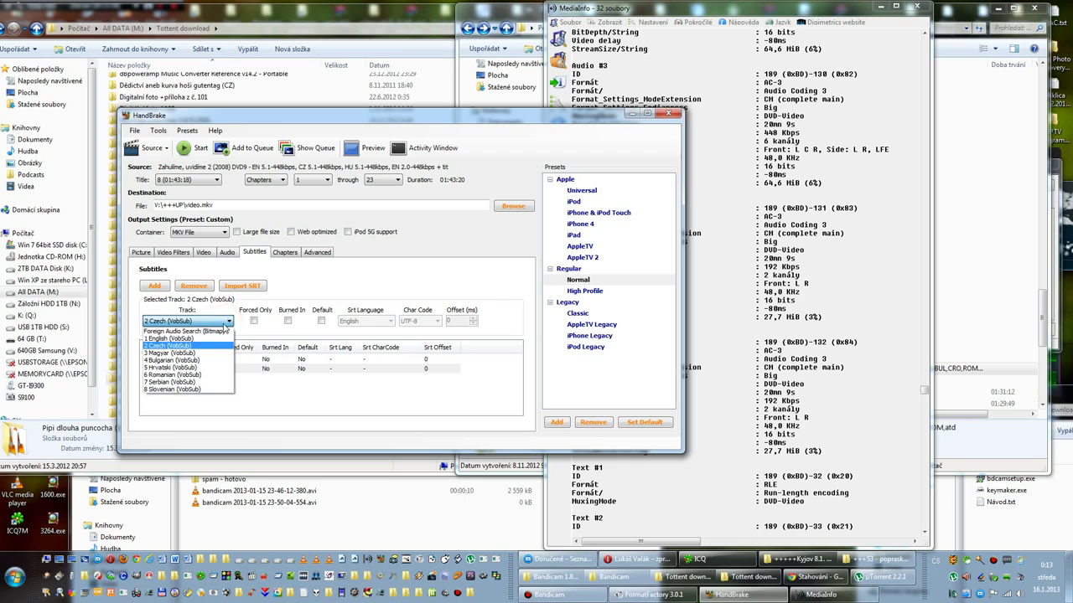
left_click(173, 339)
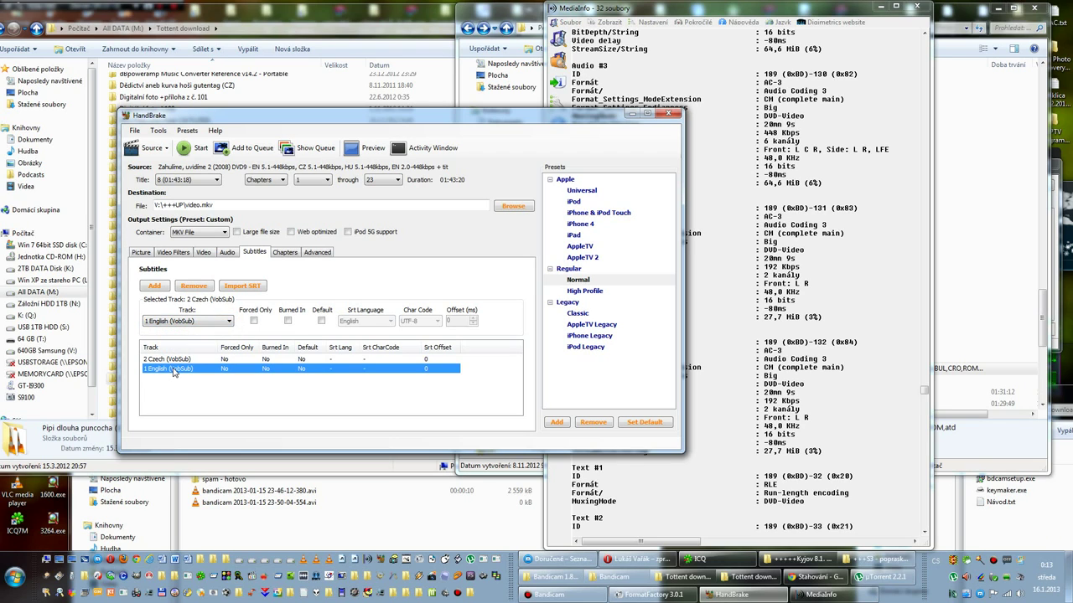
Step: Add a third subtitle track and set its source to 6 Romanian (VobSub)
left_click(178, 382)
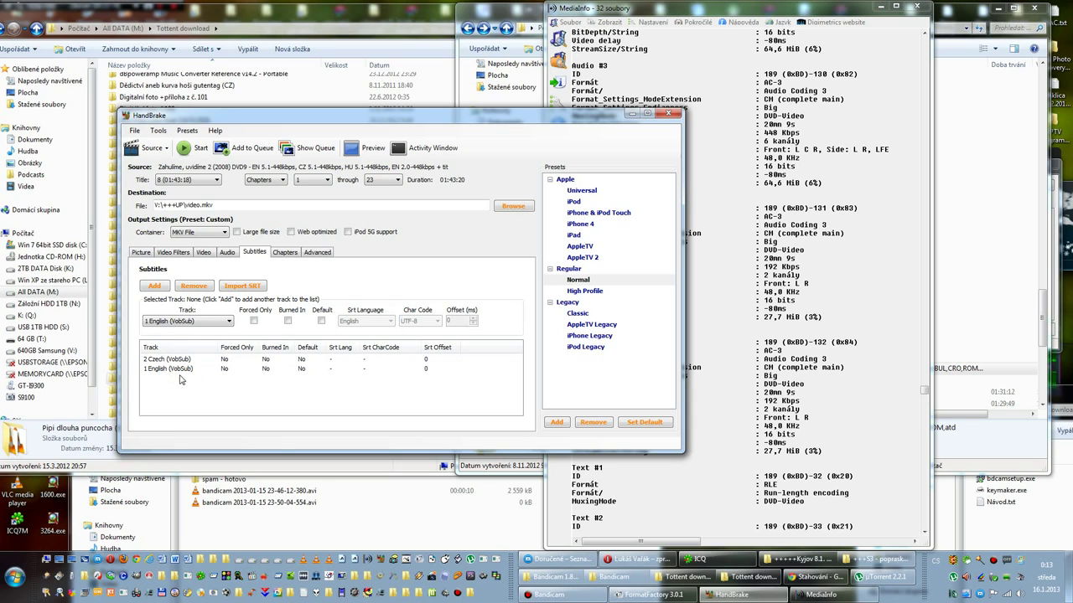
left_click(155, 288)
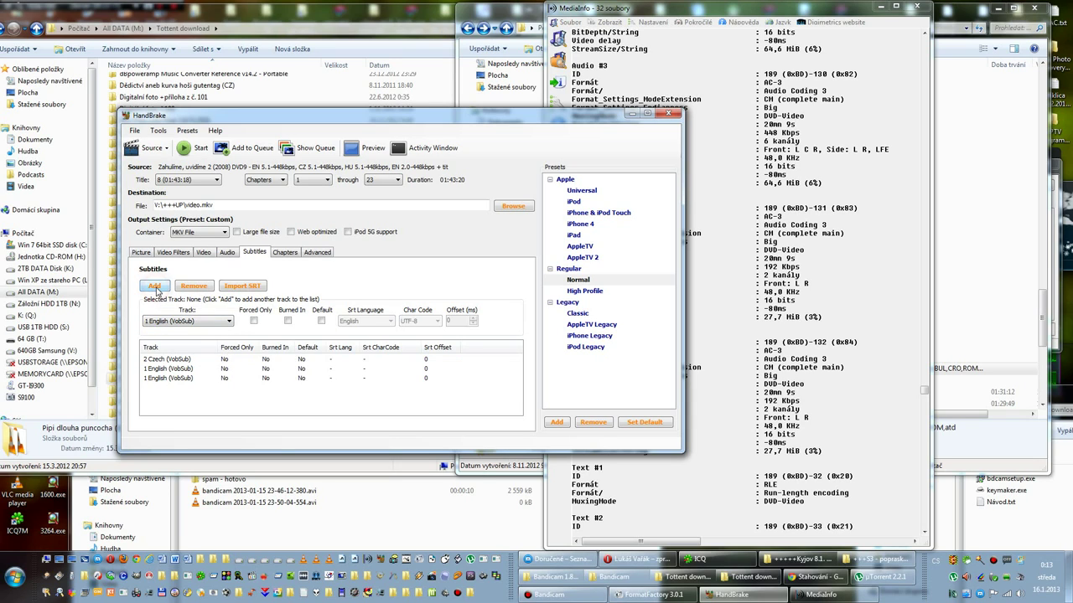
left_click(155, 380)
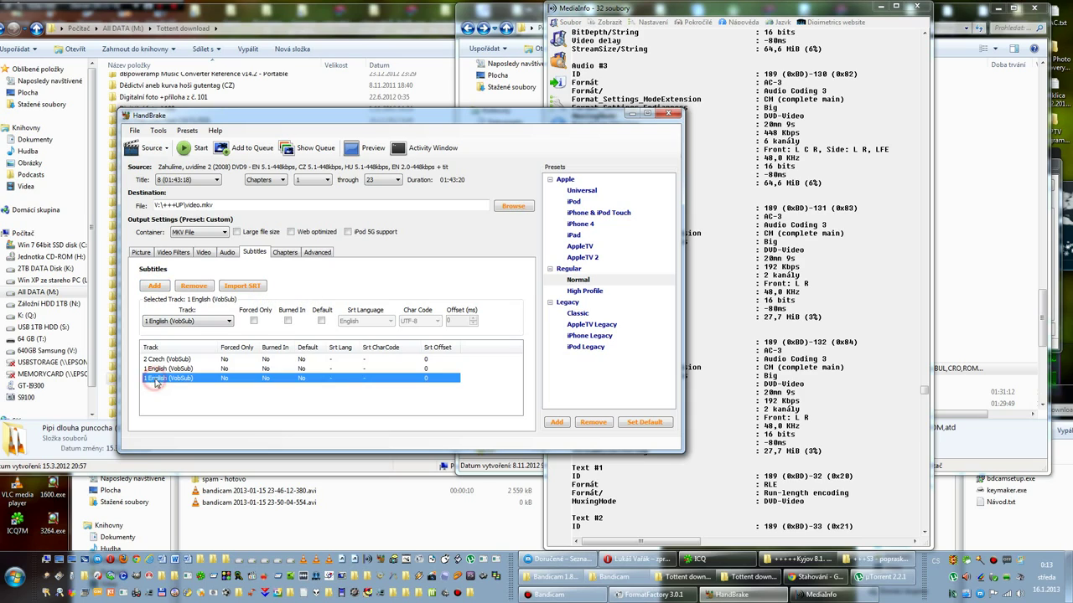
left_click(225, 321)
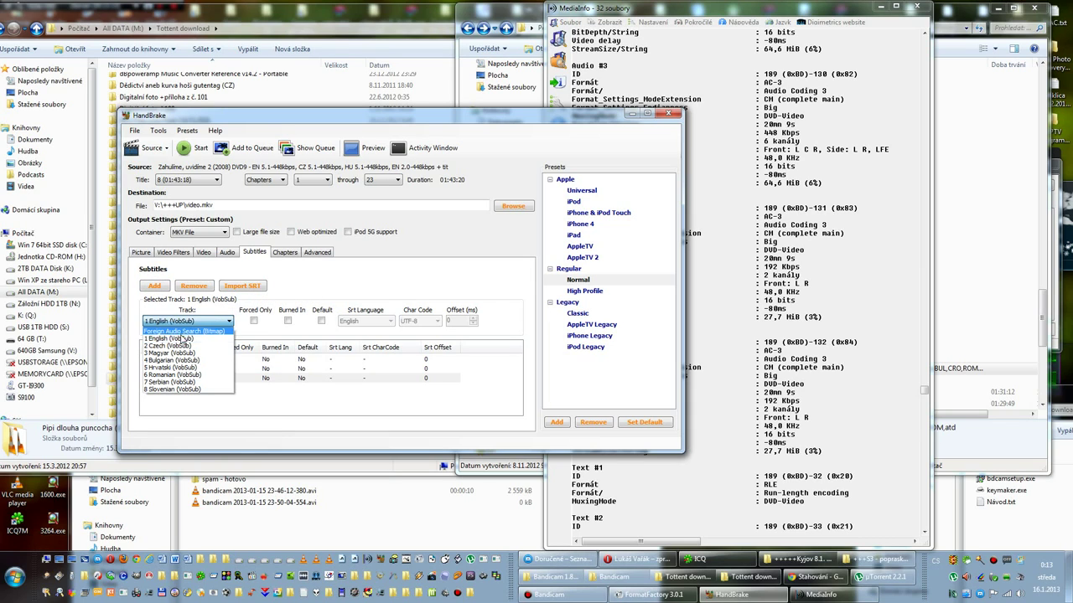
left_click(176, 377)
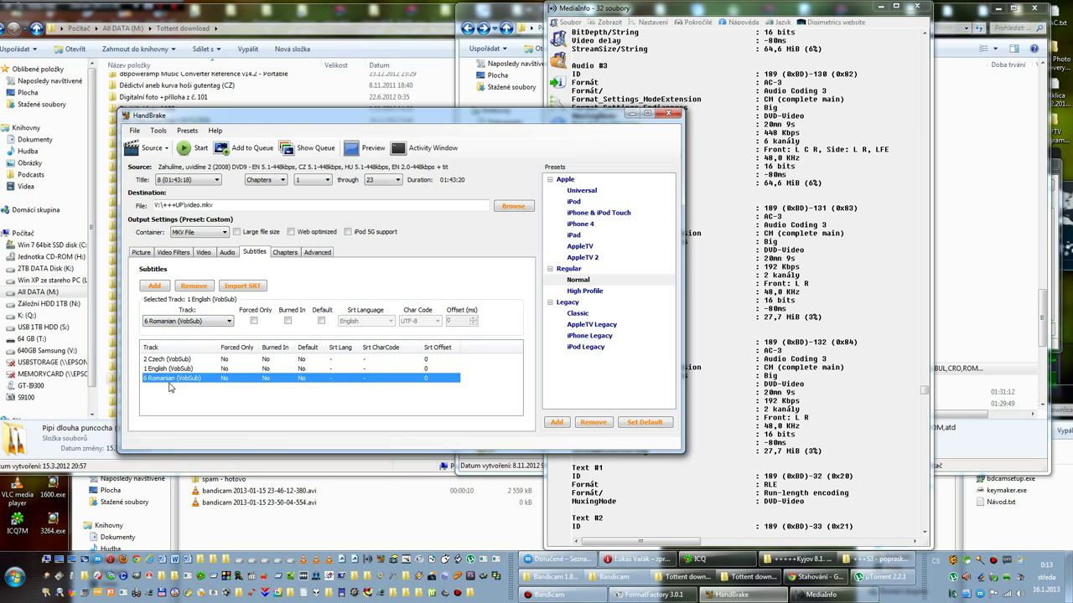
Step: Add a fourth subtitle track, set its source to 4 Bulgarian (VobSub), and deselect it
left_click(267, 393)
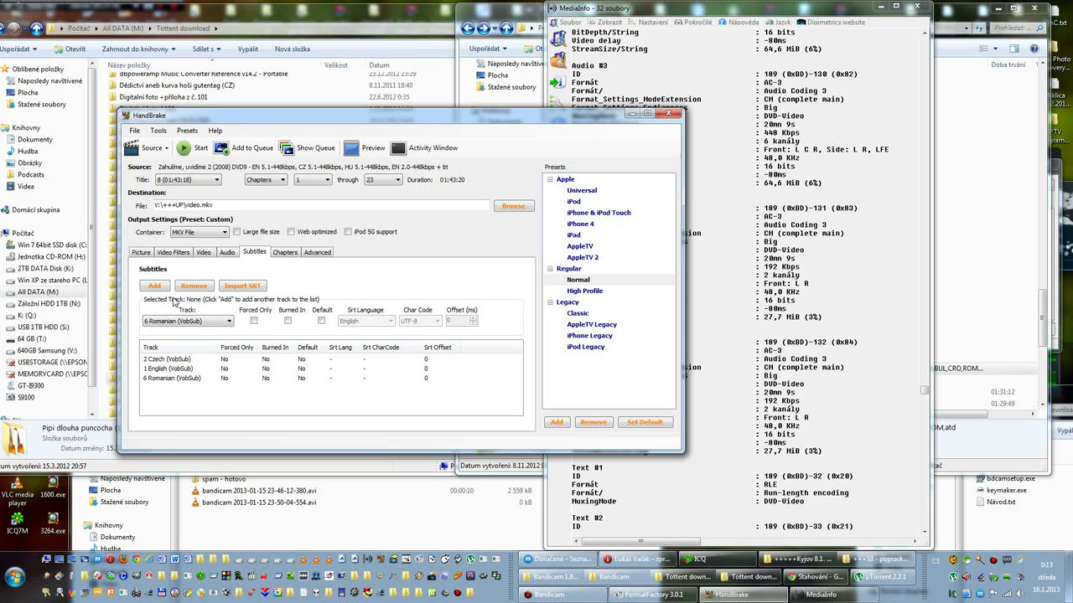
left_click(213, 402)
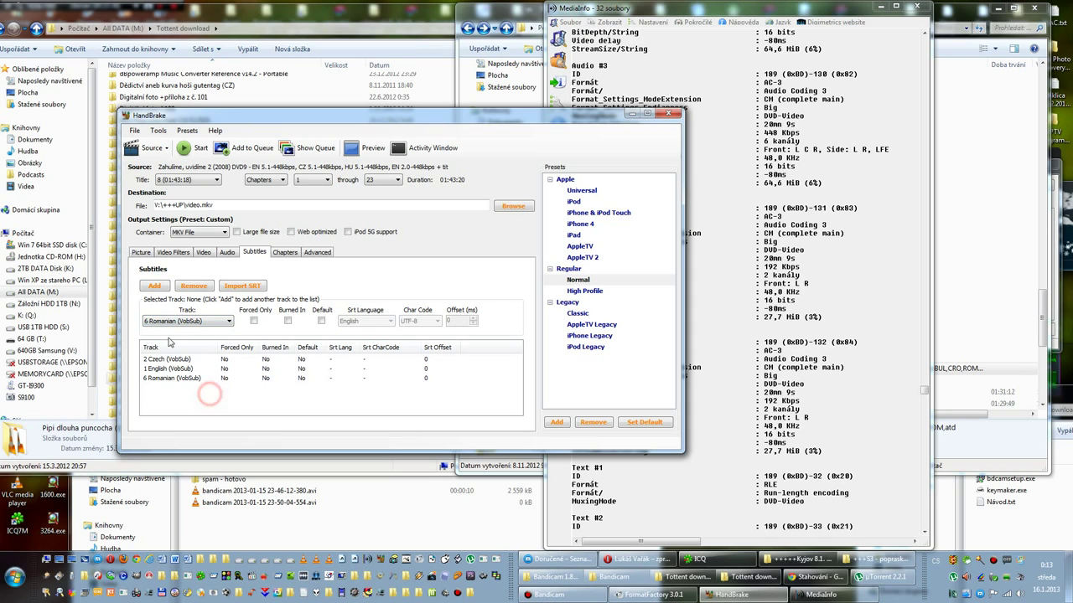
left_click(155, 287)
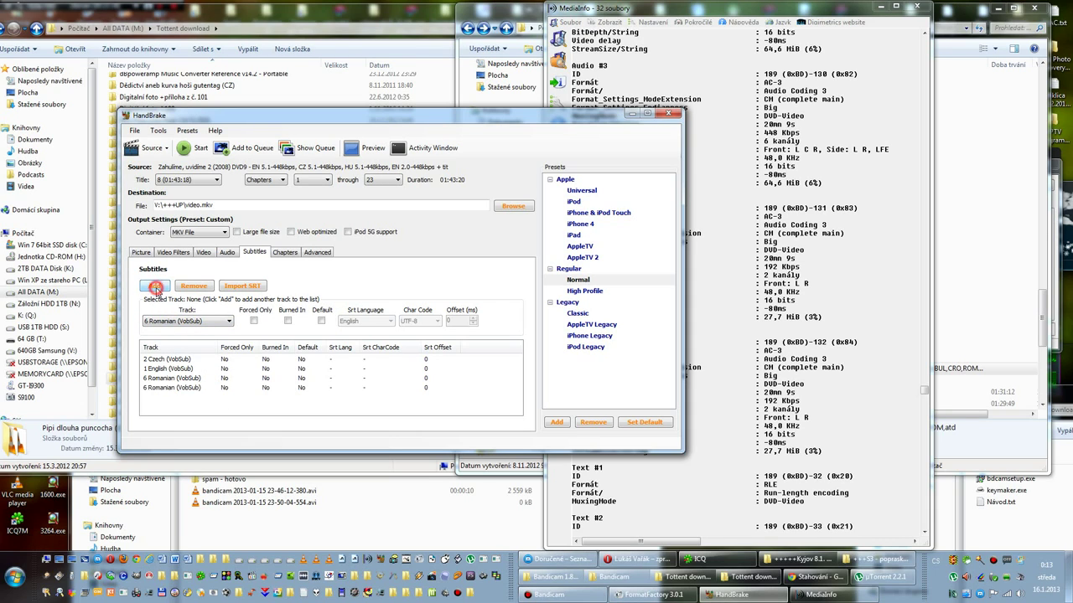
left_click(164, 390)
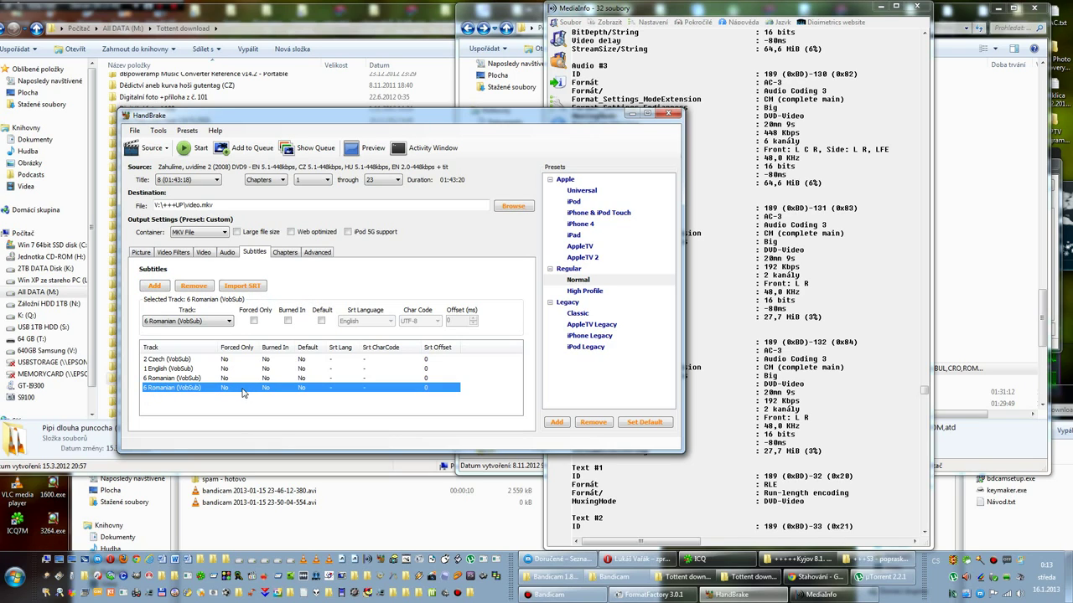
left_click(228, 322)
left_click(179, 358)
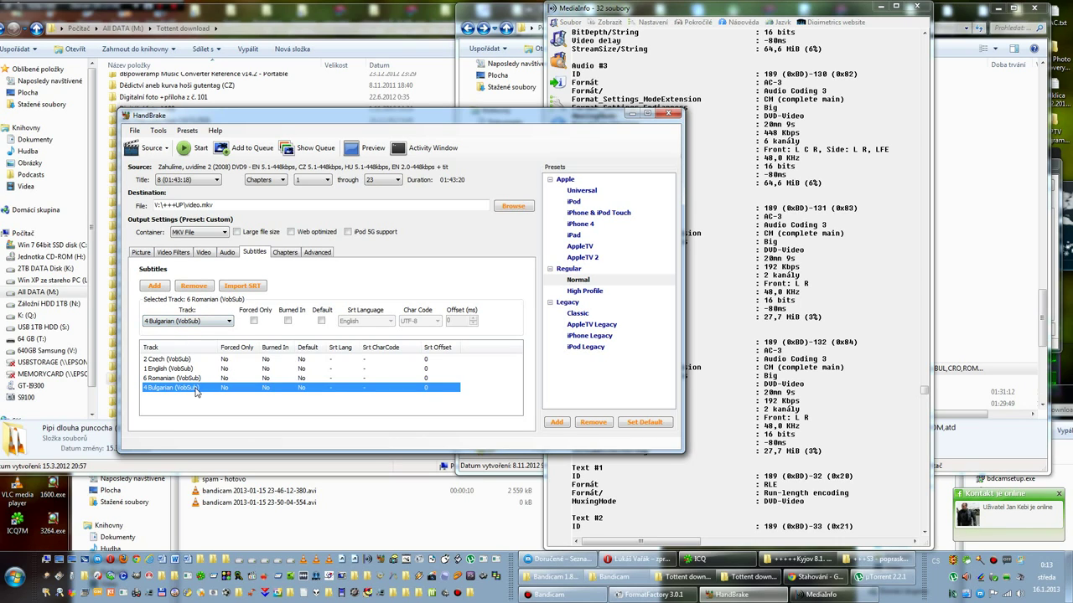
left_click(179, 404)
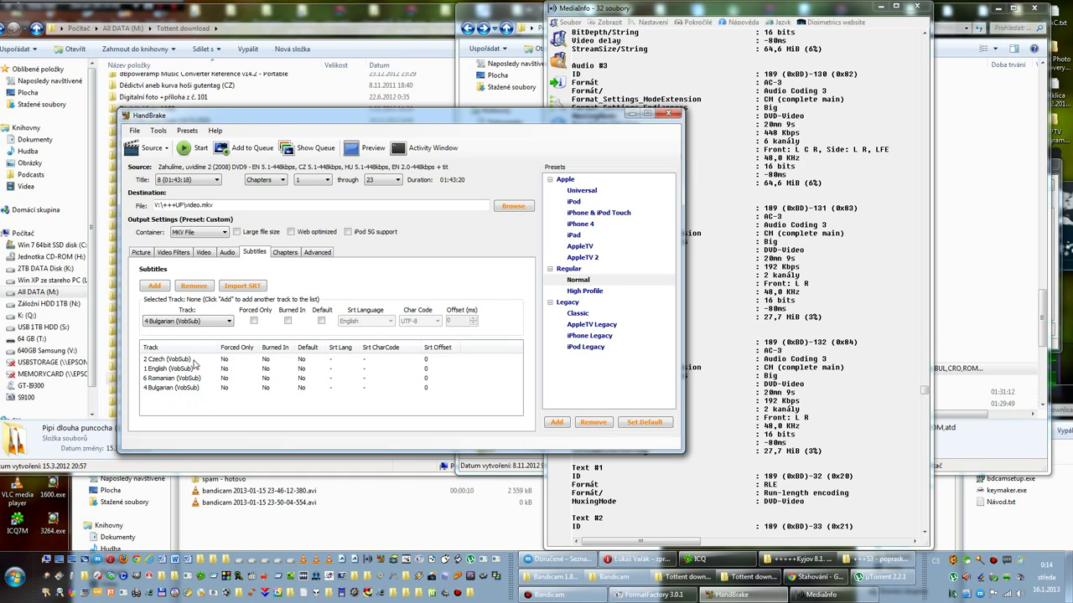
Step: Review the source, mixdown and bitrate of each of the three configured audio tracks
left_click(227, 254)
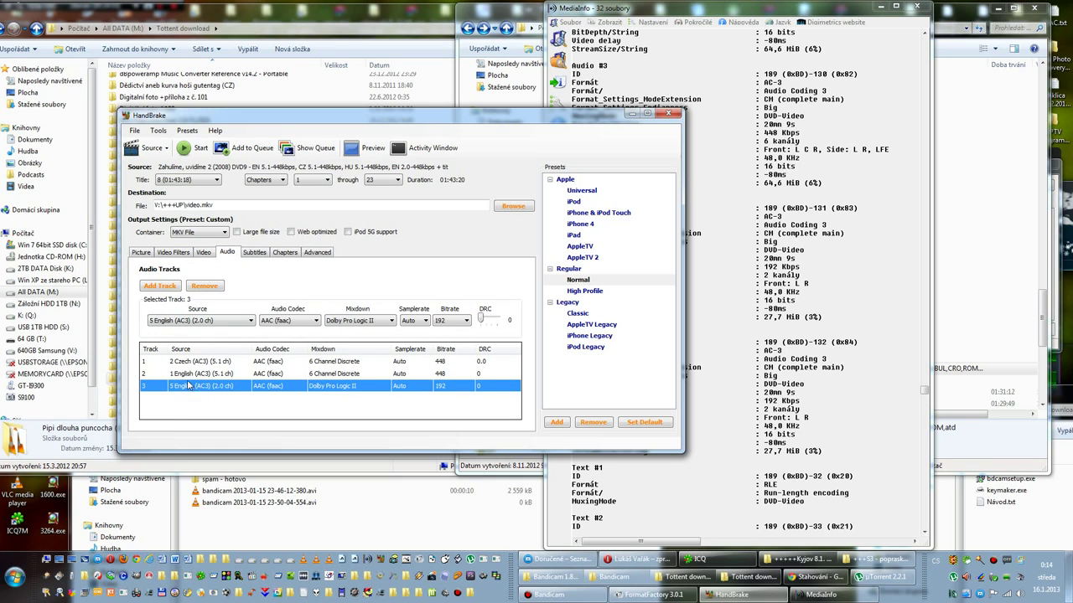
left_click(254, 253)
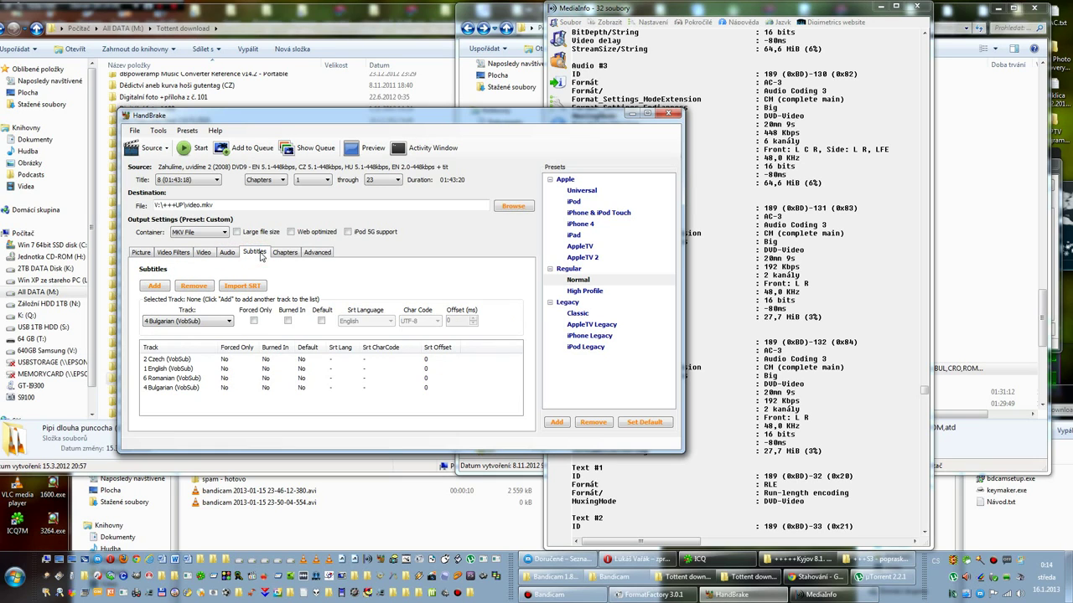
left_click(234, 255)
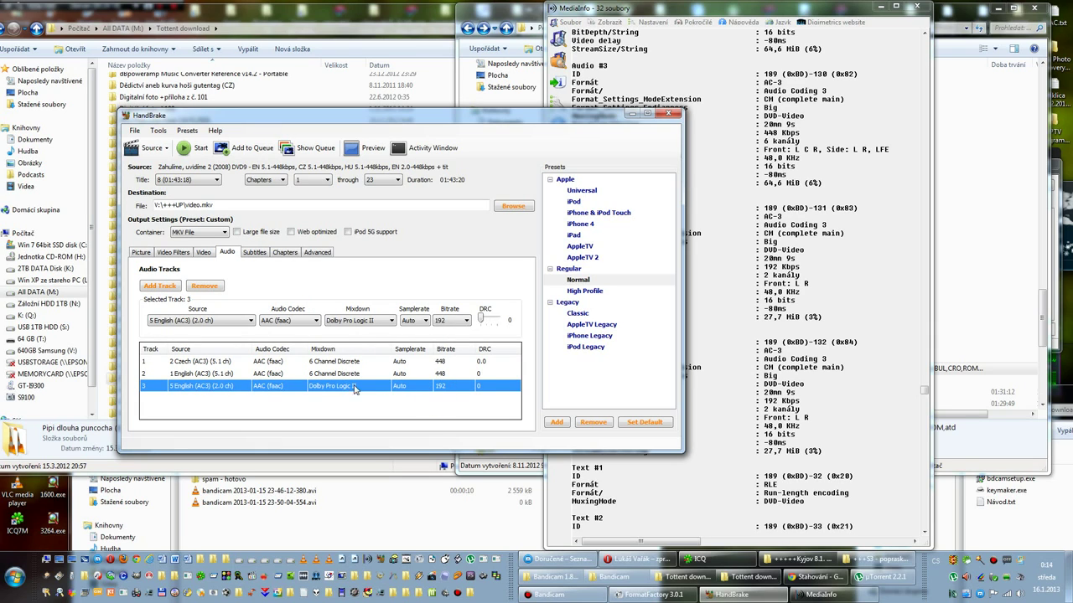
left_click(227, 388)
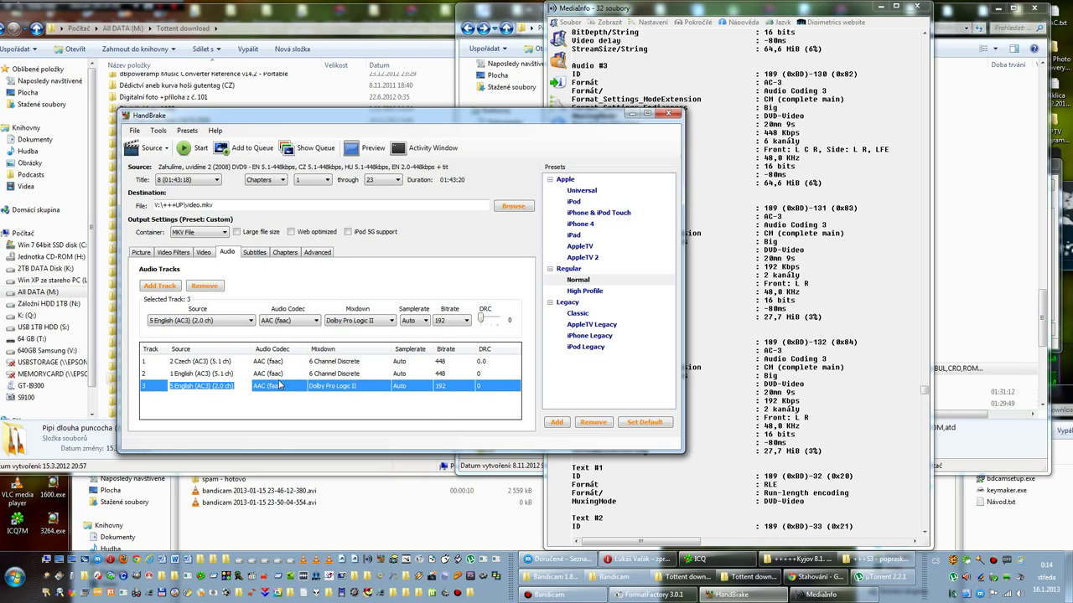
left_click(228, 374)
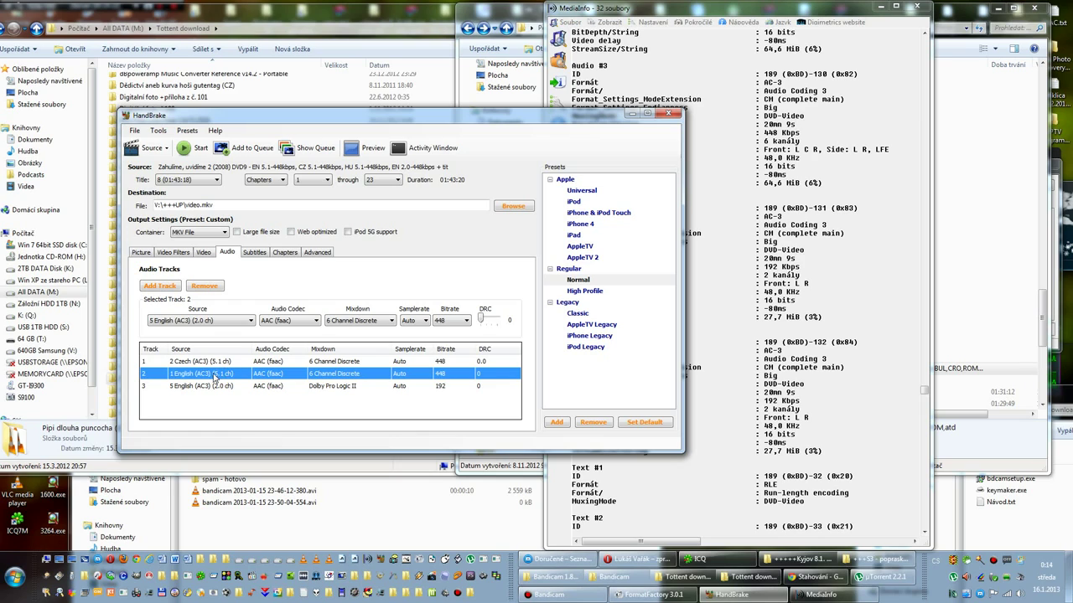
left_click(227, 361)
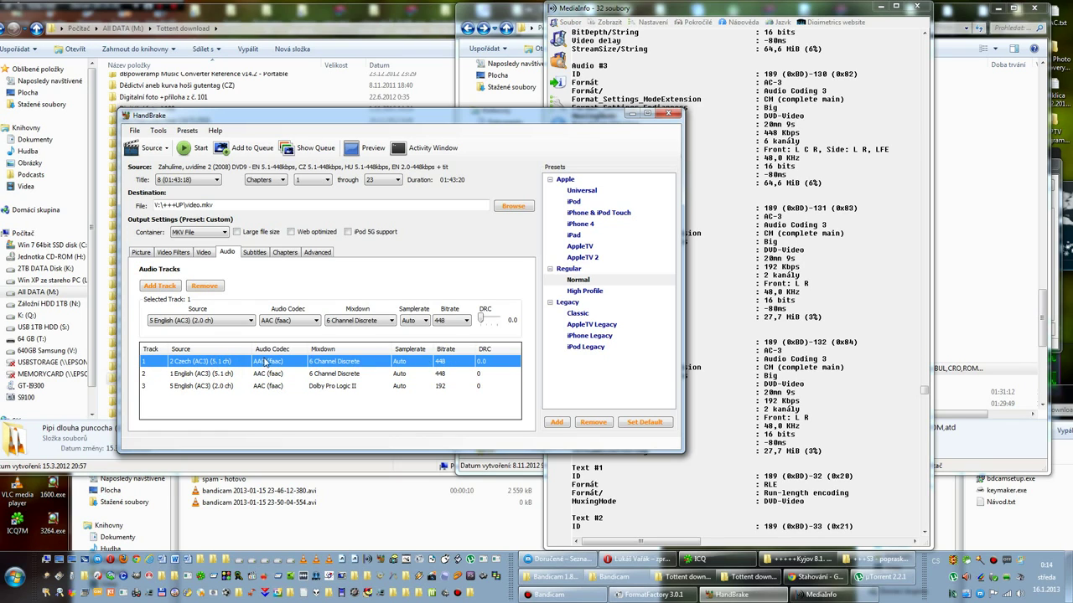
left_click(444, 374)
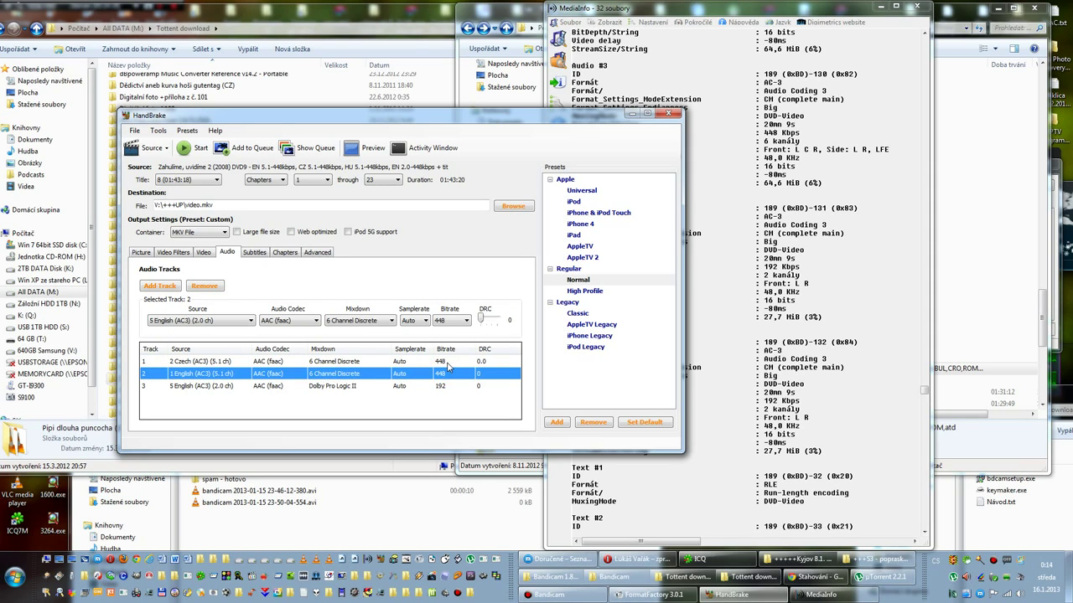
left_click(448, 362)
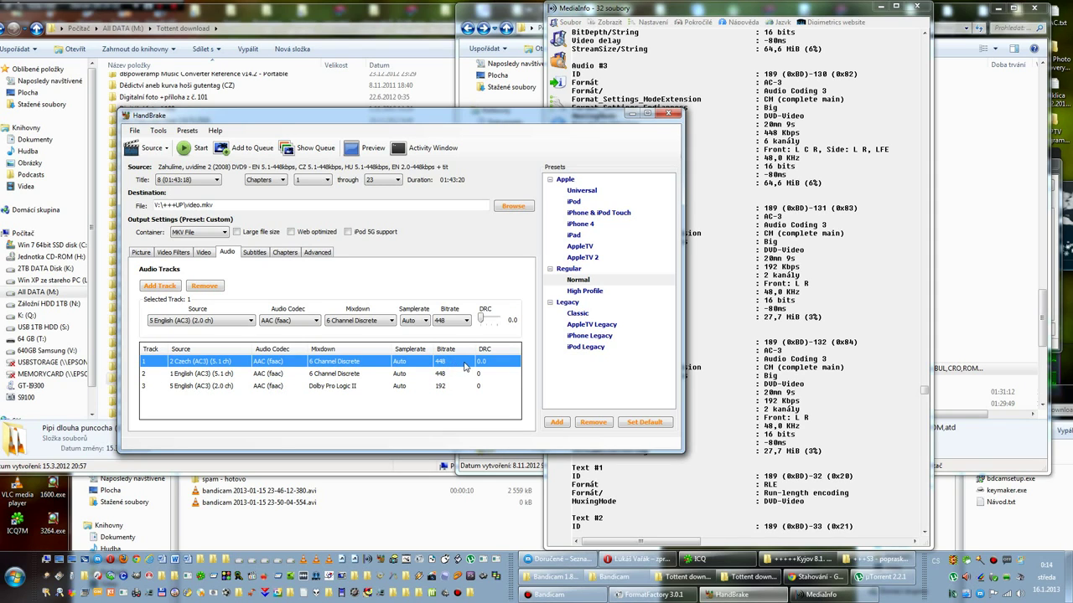
Step: Check the picture size settings of the current conversion, and close both HandBrake and MediaInfo
left_click(490, 401)
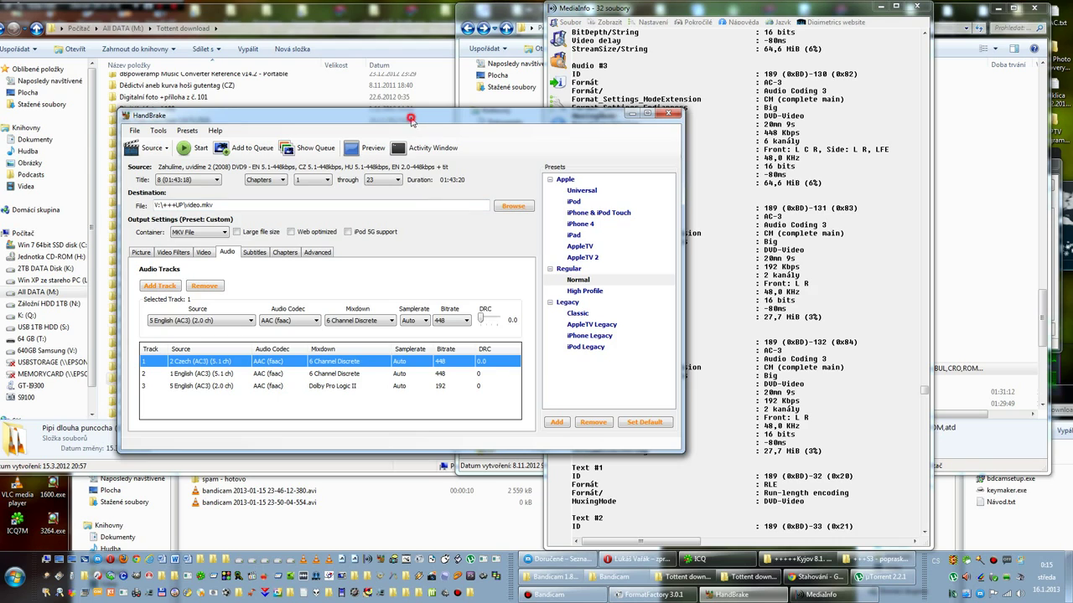
left_click_drag(411, 119, 457, 123)
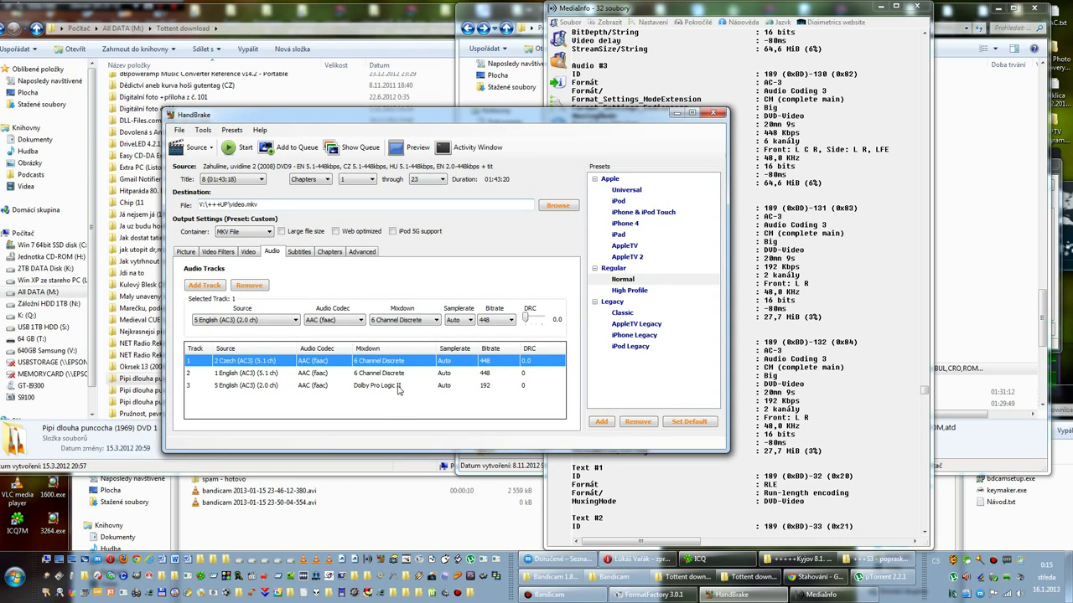
left_click(185, 253)
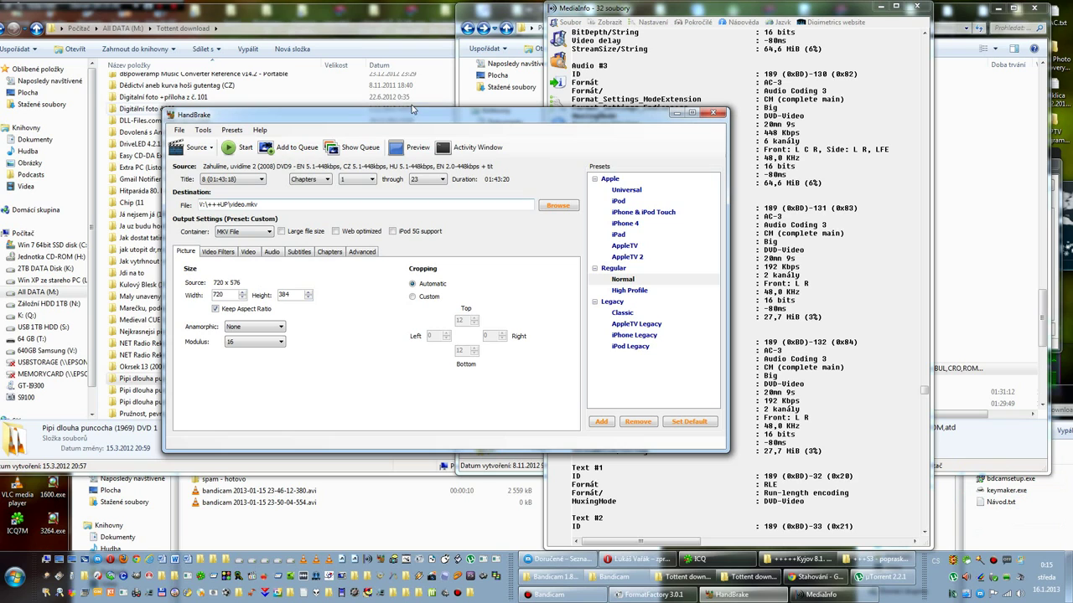
left_click(717, 115)
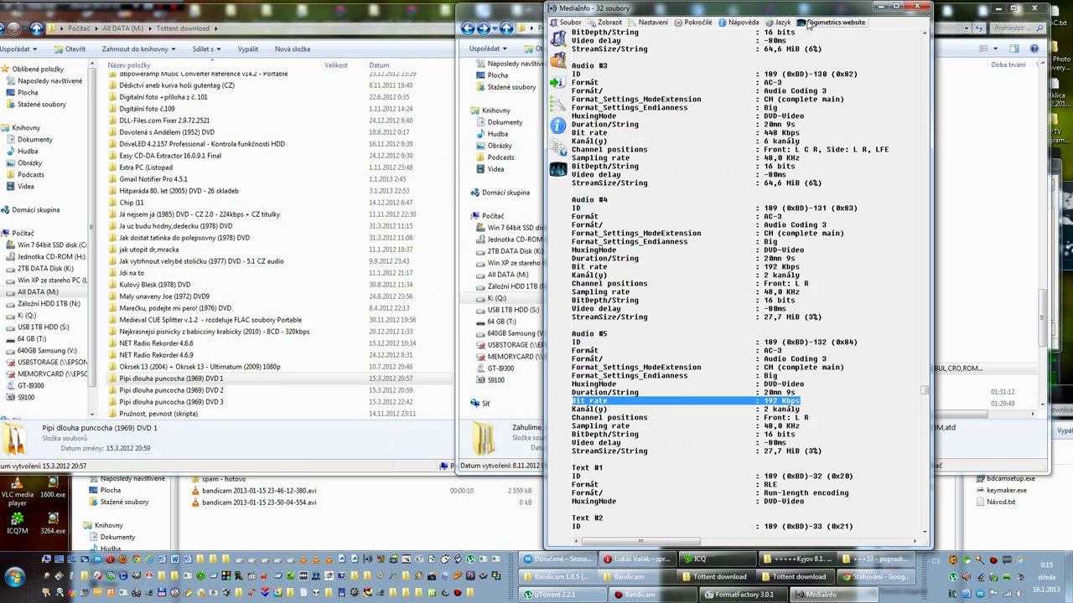
left_click(919, 8)
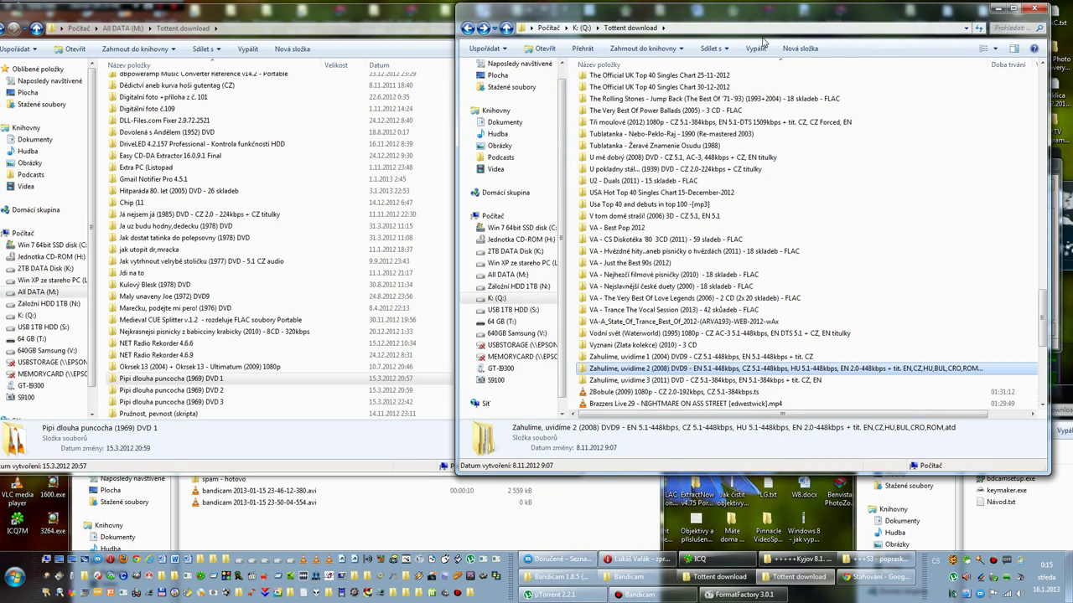
Step: Open the folder "Pipi dlouha puncocha (1969) DVD 1" in VLC and preview the episode "Pippi pouští draka" in full screen
left_click(398, 15)
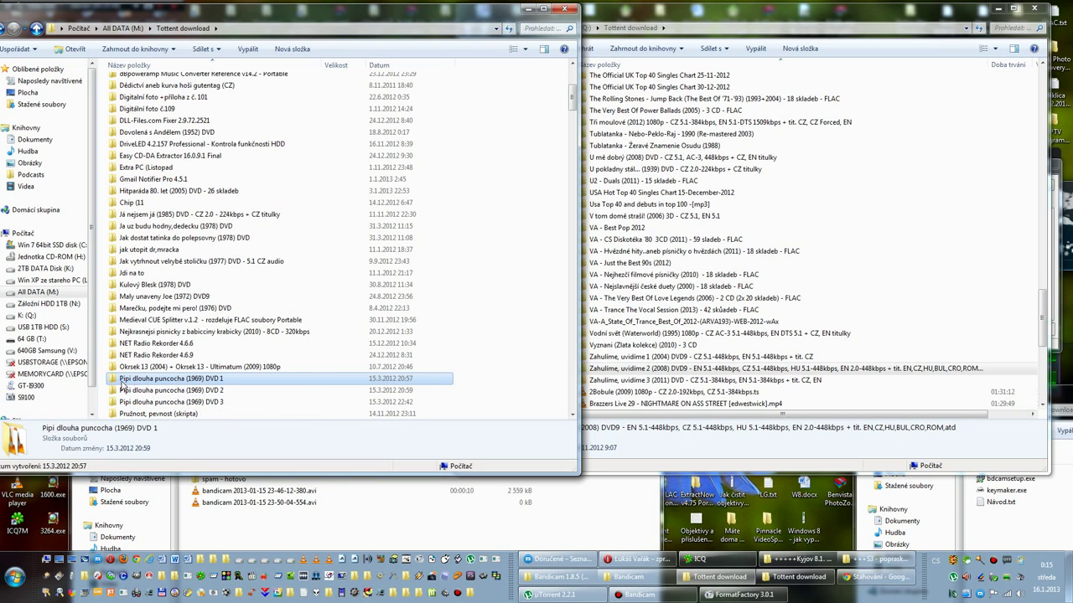
left_click_drag(115, 383, 305, 567)
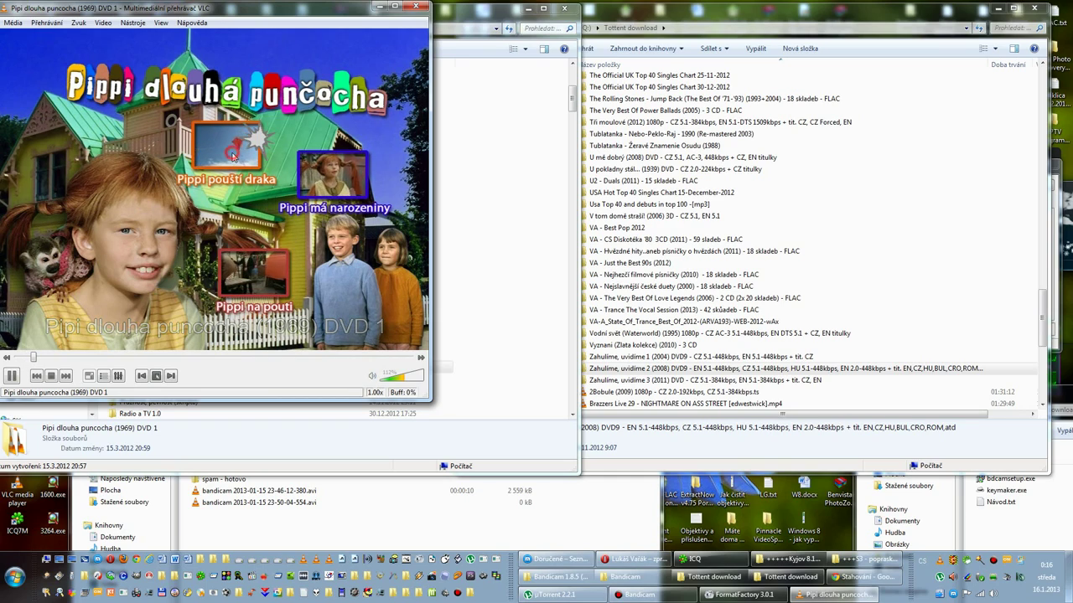
left_click(233, 157)
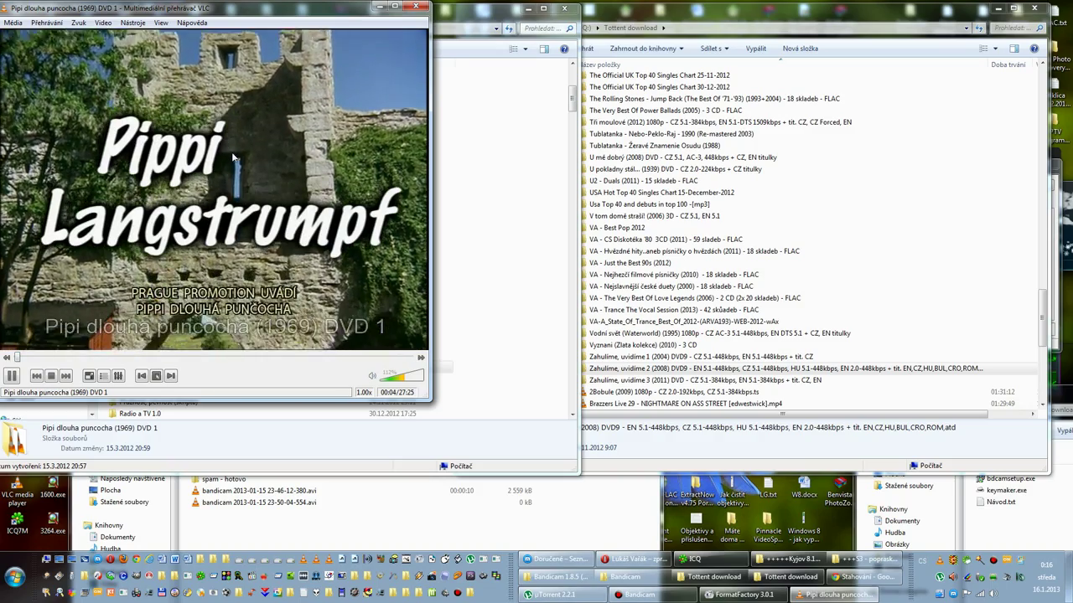
double_click(211, 191)
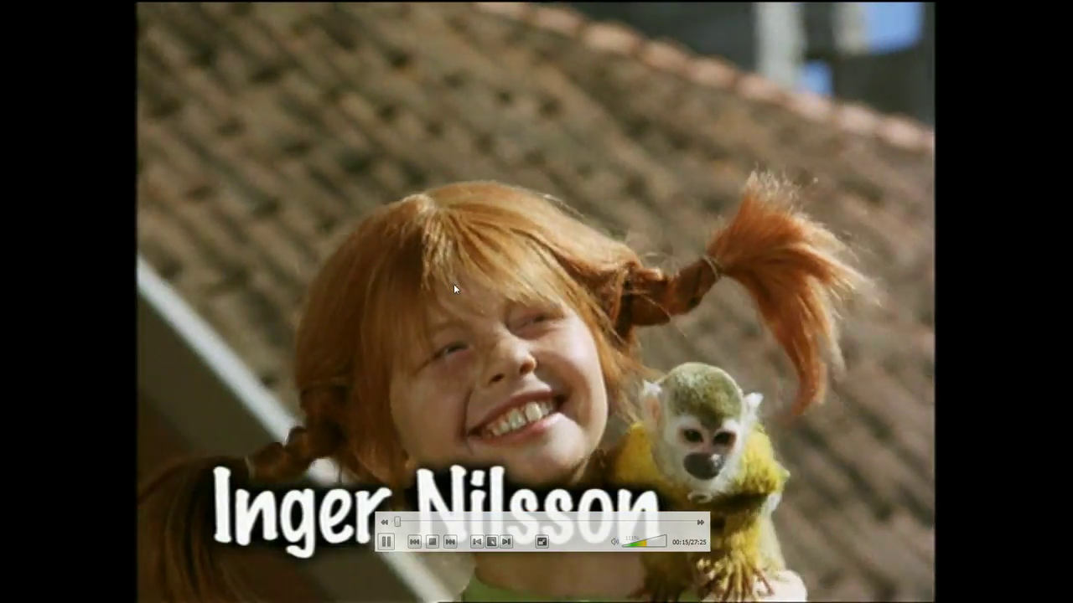
double_click(454, 284)
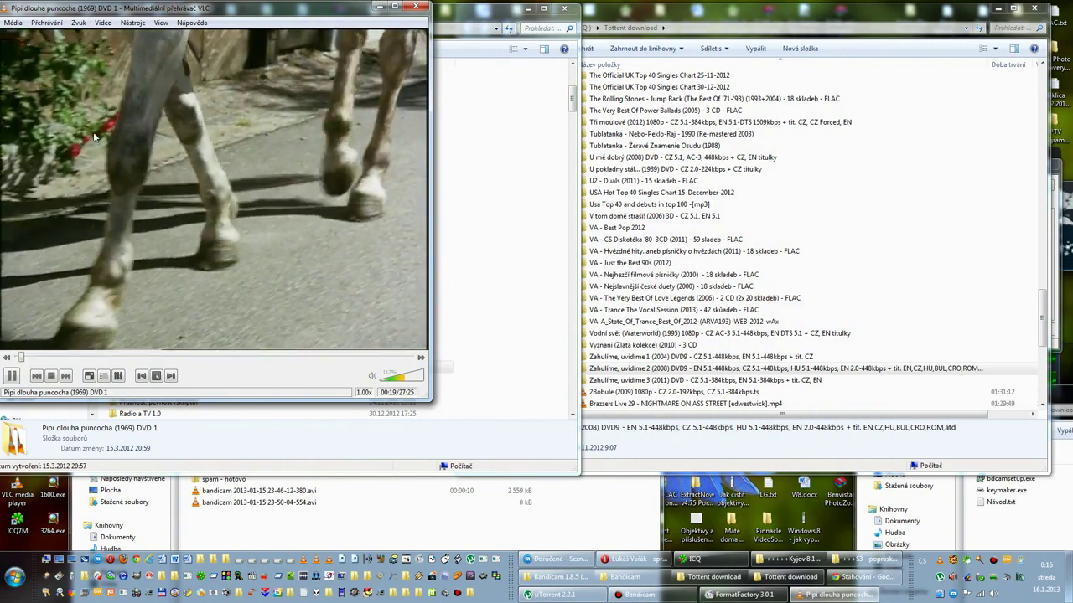
Step: Check the DVD's audio and subtitle tracks in VLC, pick the Czech subtitle track, and close the player
left_click(81, 24)
mouse_move(96, 51)
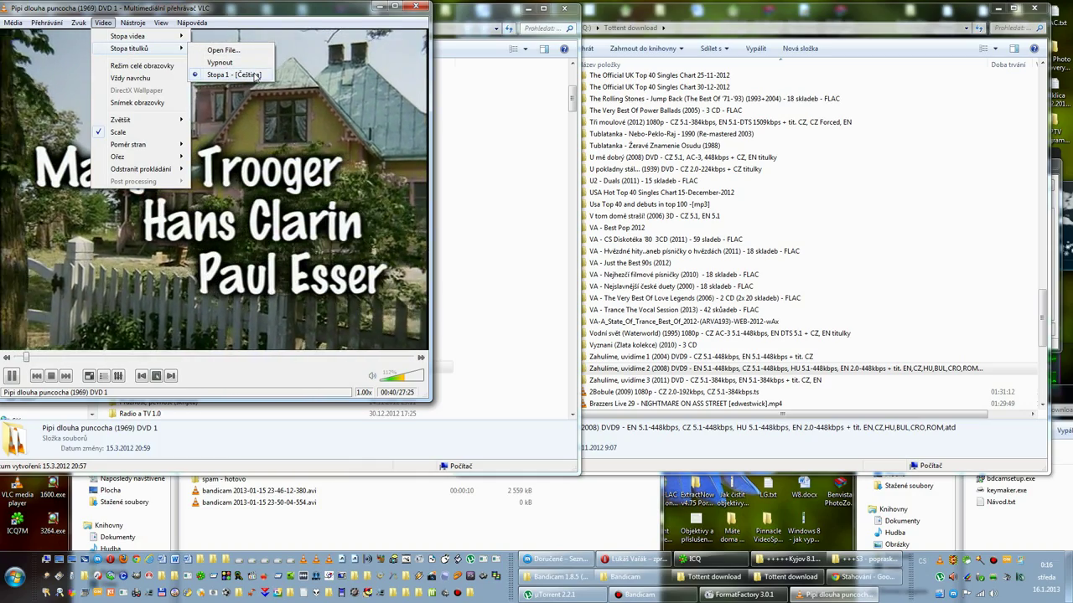
left_click(238, 75)
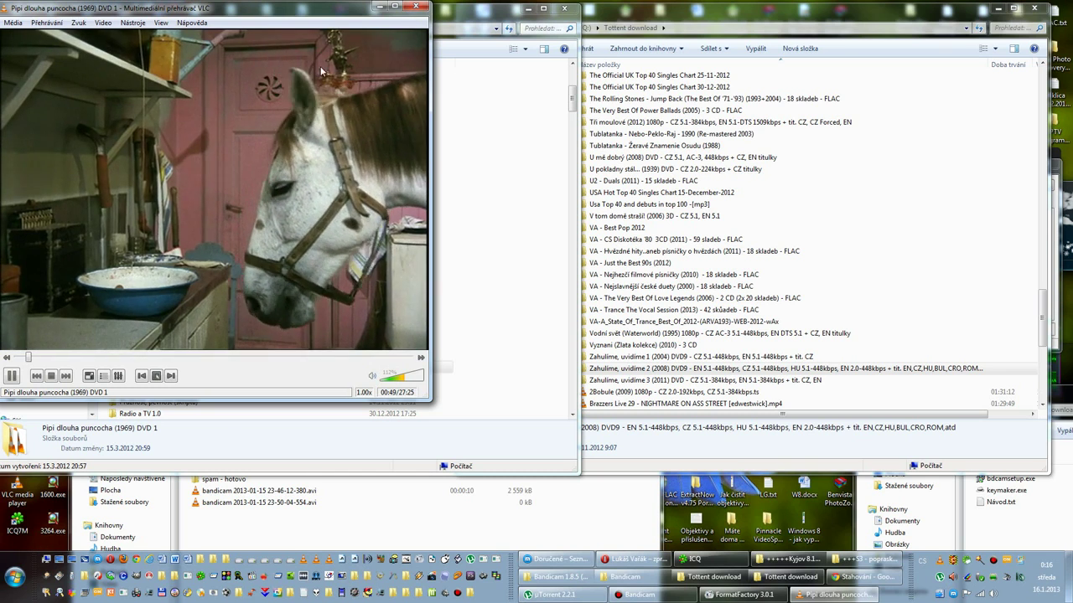
left_click(419, 8)
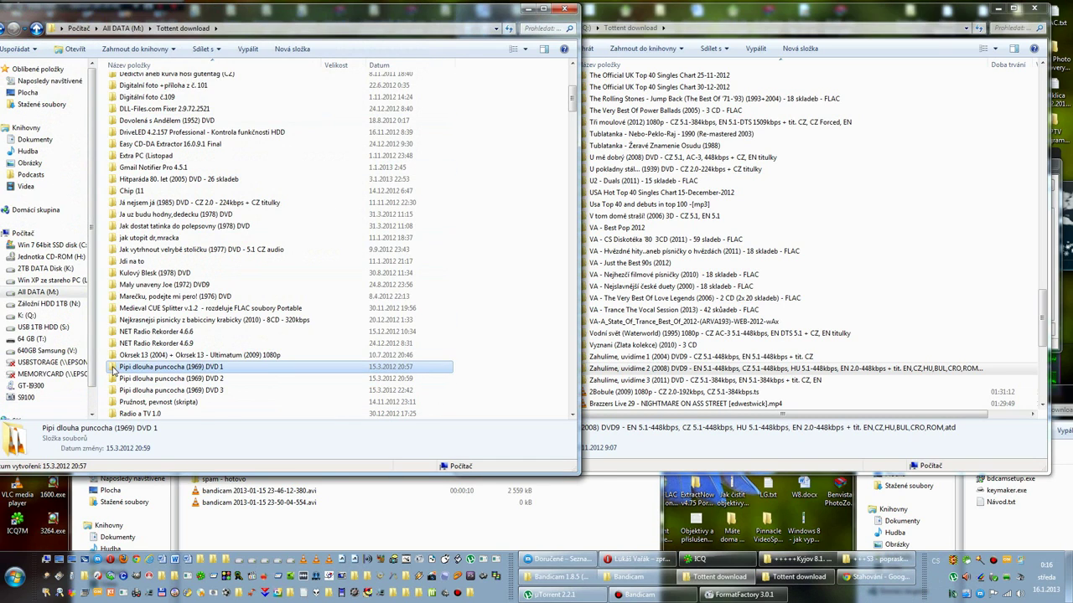
Step: Load the "Pipi dlouha puncocha (1969) DVD 1" folder as the source in HandBrake and check its source resolution
left_click_drag(113, 369, 384, 561)
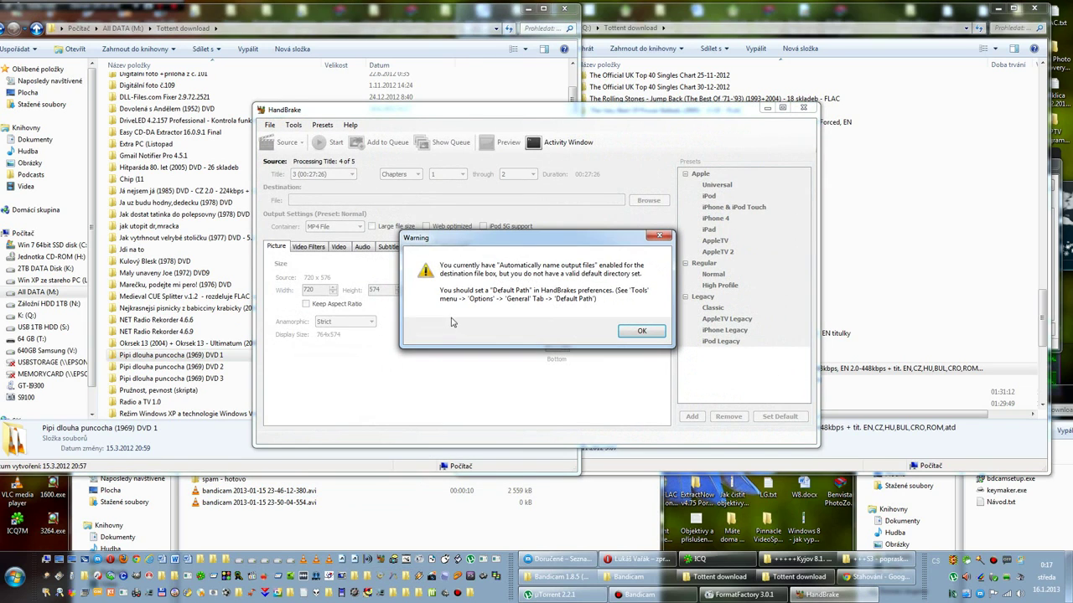
left_click(643, 332)
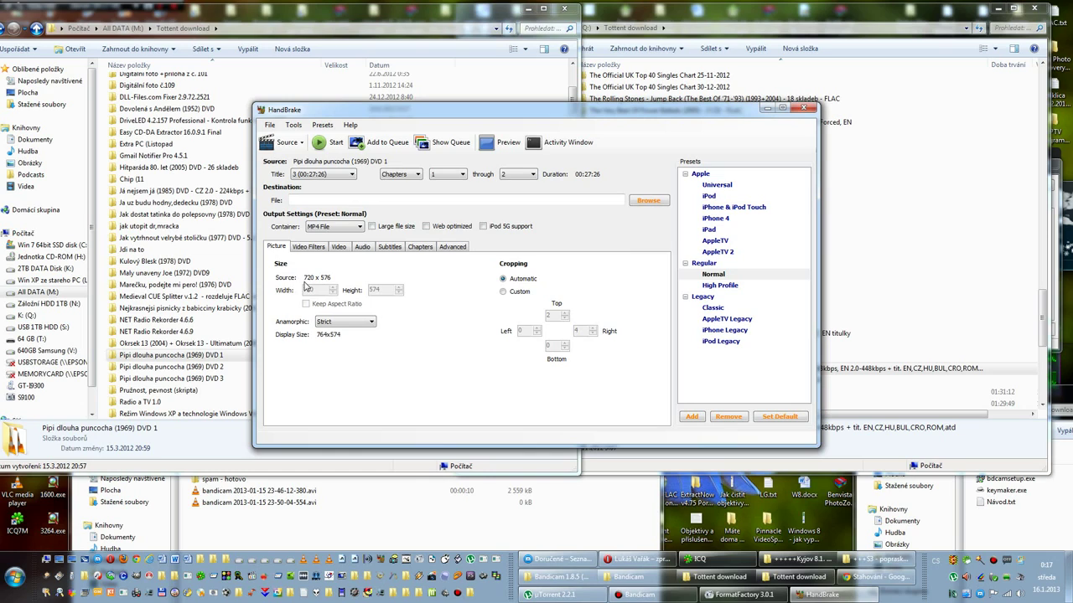
left_click(335, 279)
left_click_drag(308, 282, 328, 280)
Step: Set the picture's Anamorphic option to None to make the width and height editable
left_click(297, 291)
left_click(380, 291)
left_click(378, 291)
left_click(378, 293)
left_click(379, 293)
left_click(366, 326)
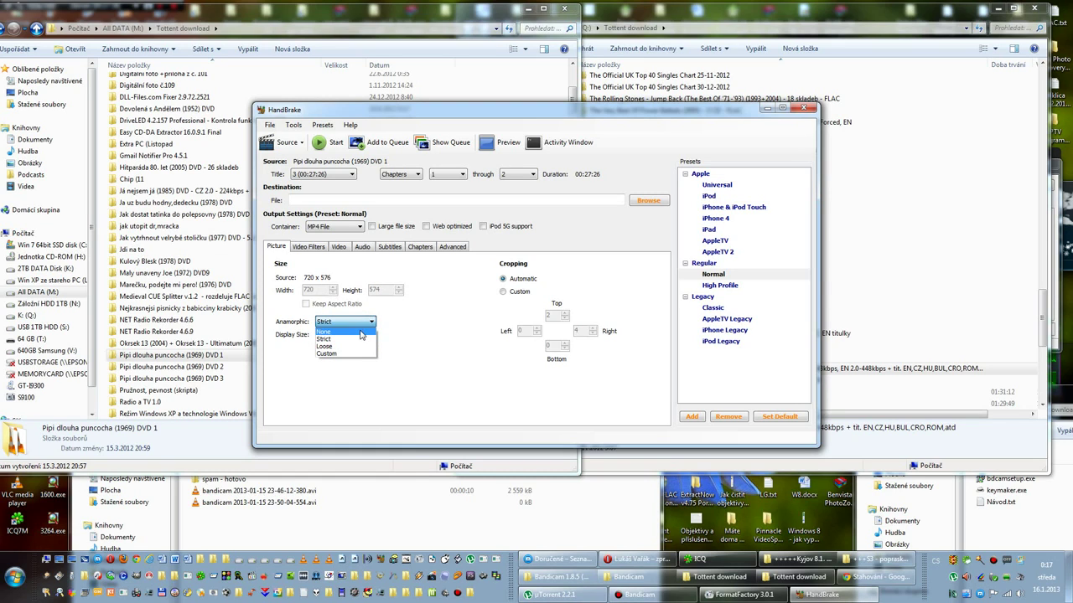
left_click(360, 332)
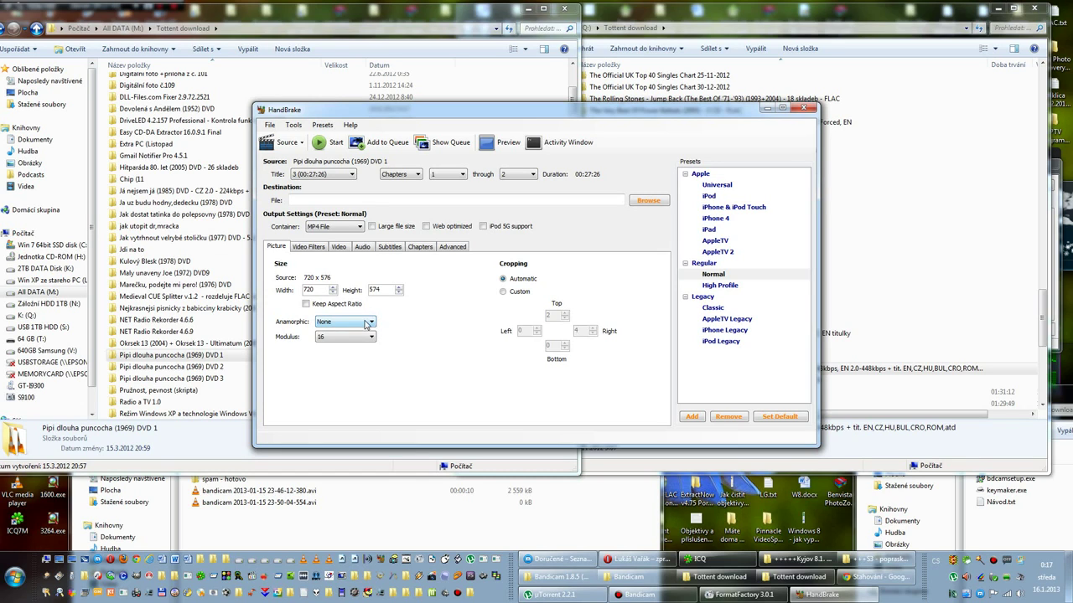
left_click(399, 288)
double_click(382, 290)
left_click(383, 290)
Step: Switch the video quality mode to Target Size and set it to 2150 MB
left_click(316, 250)
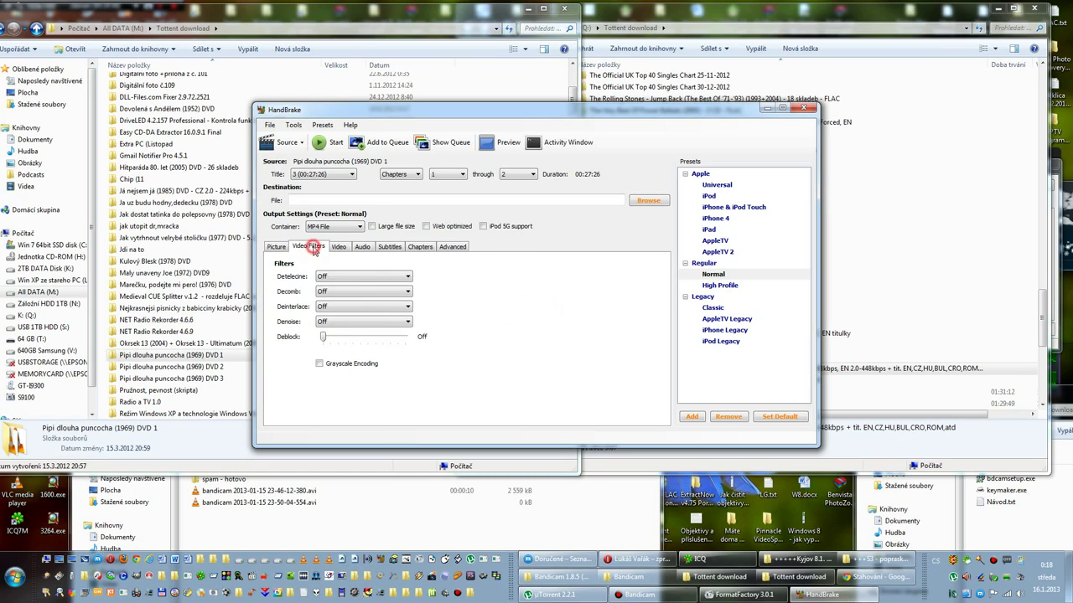
left_click(339, 248)
left_click(474, 278)
left_click(561, 277)
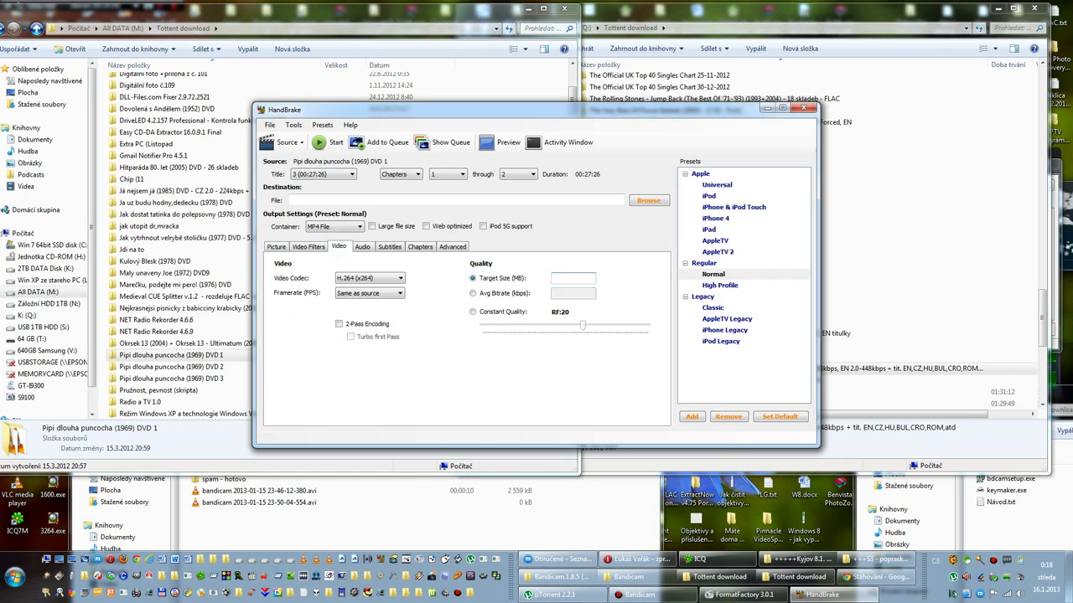
type("215")
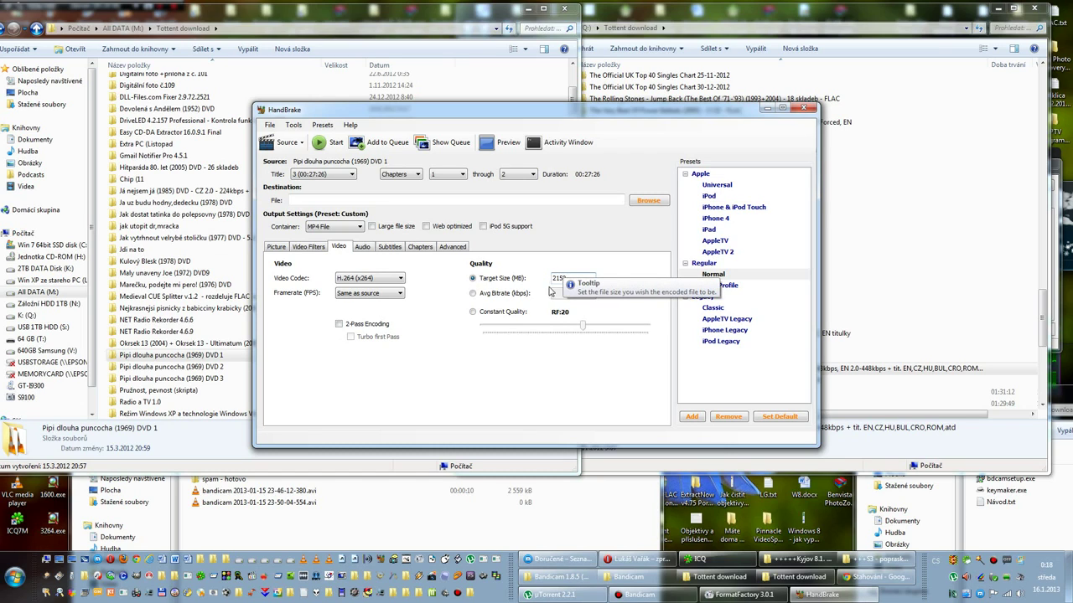
type("8")
left_click_drag(595, 277, 536, 286)
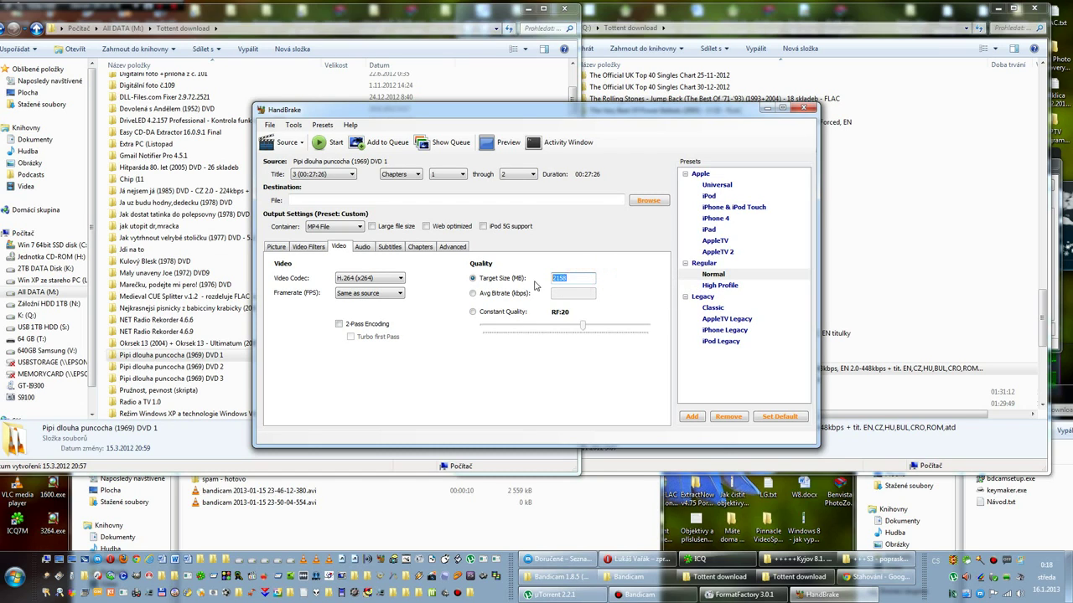
left_click(573, 281)
Step: Check the source options of the Czech audio track and choose a bitrate of 160
left_click(363, 249)
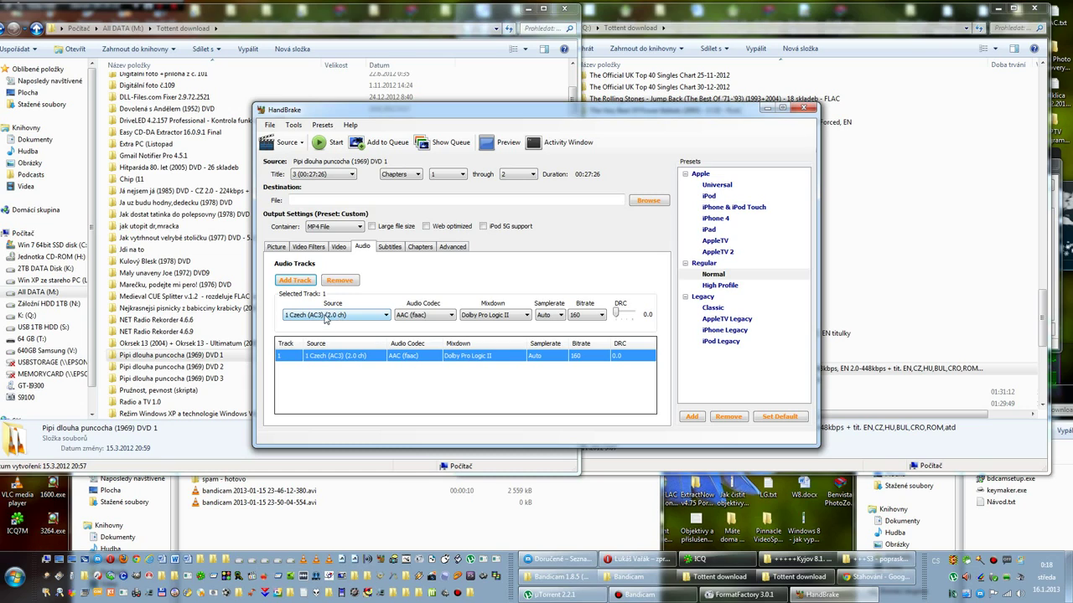
left_click(385, 315)
left_click(384, 314)
left_click(439, 368)
left_click(331, 365)
left_click(308, 365)
left_click(597, 317)
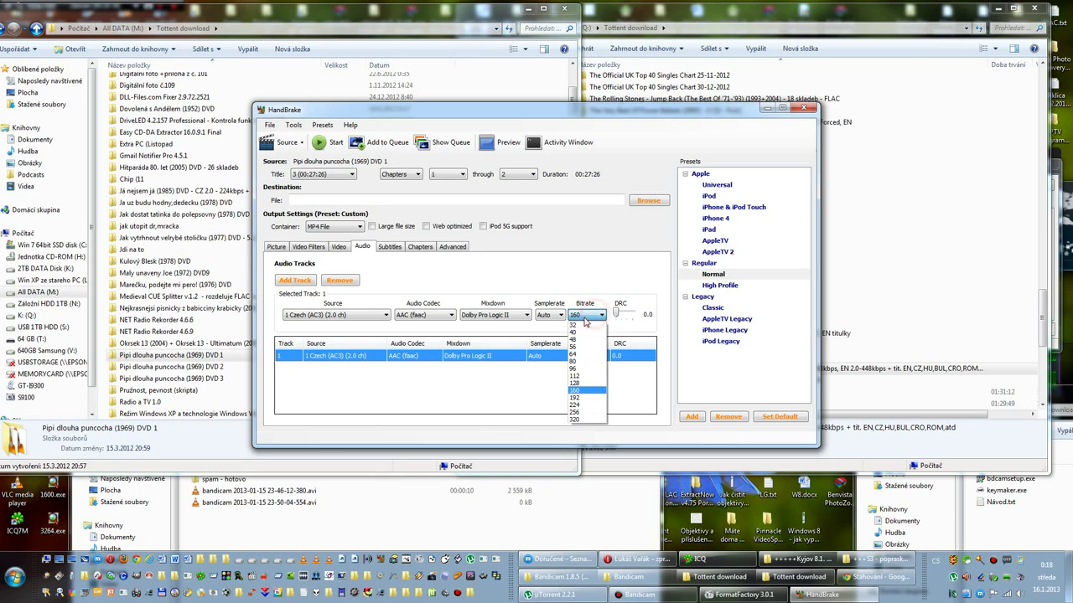
left_click(577, 391)
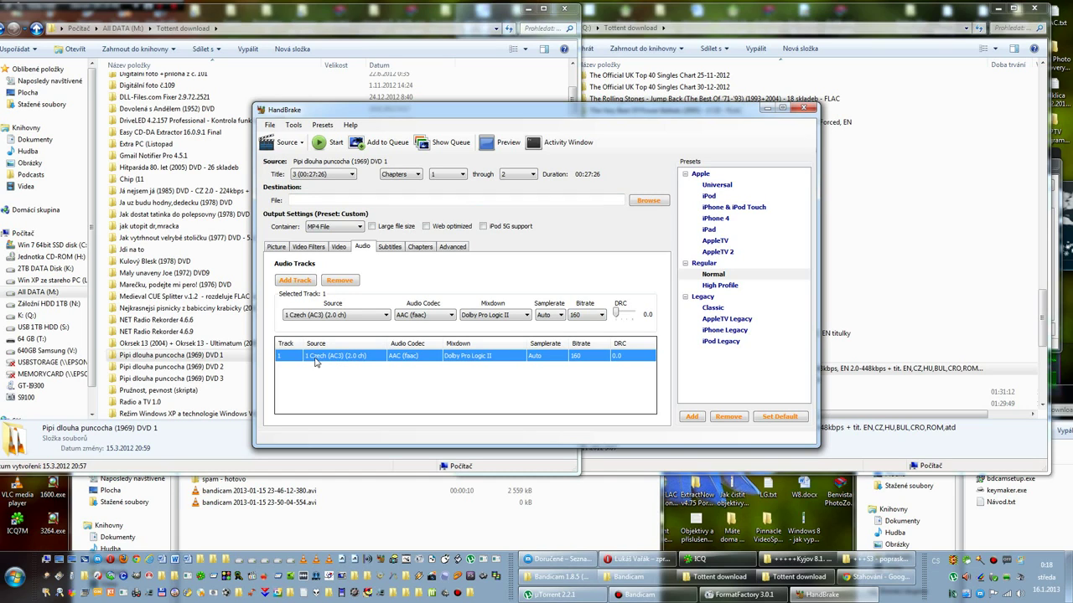
Step: Open the "Pipi dlouha puncocha (1969) DVD 1" folder in MediaInfo, show its report in Text view, and enlarge the window
left_click(125, 359)
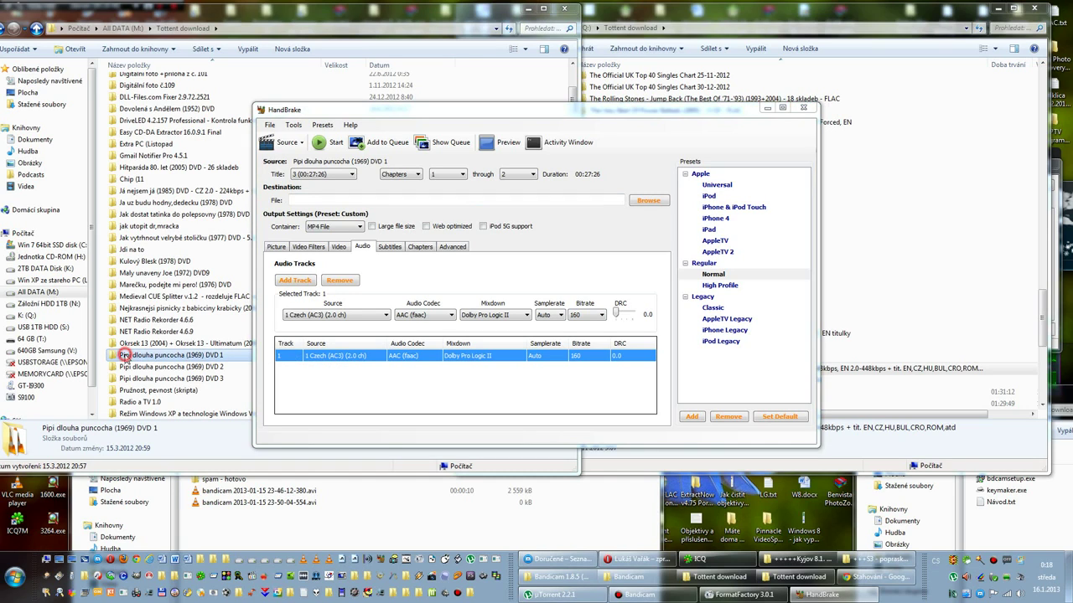
left_click_drag(125, 358, 369, 562)
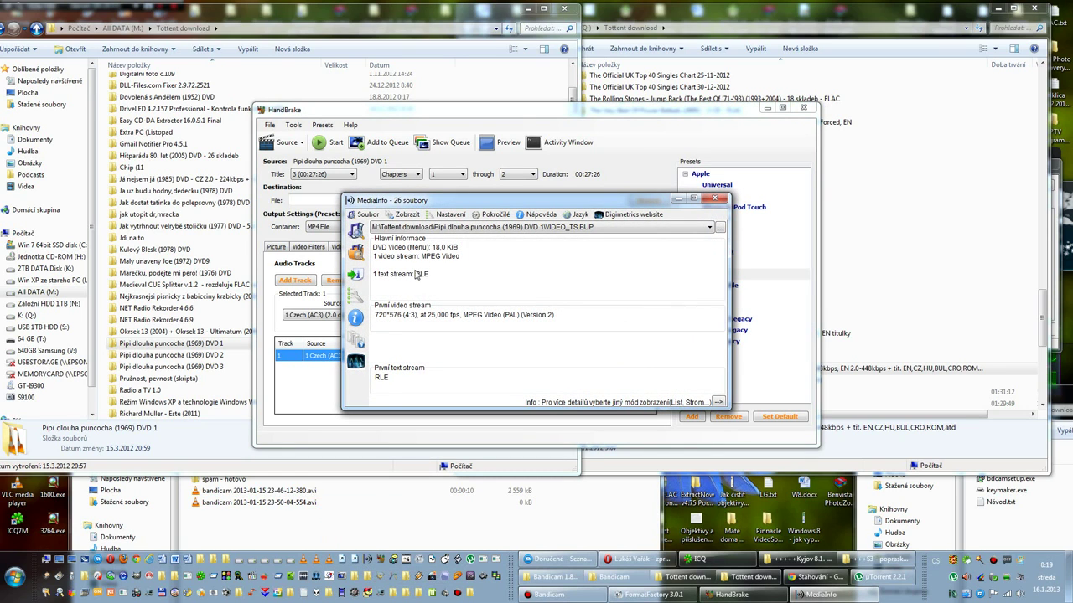
left_click(414, 215)
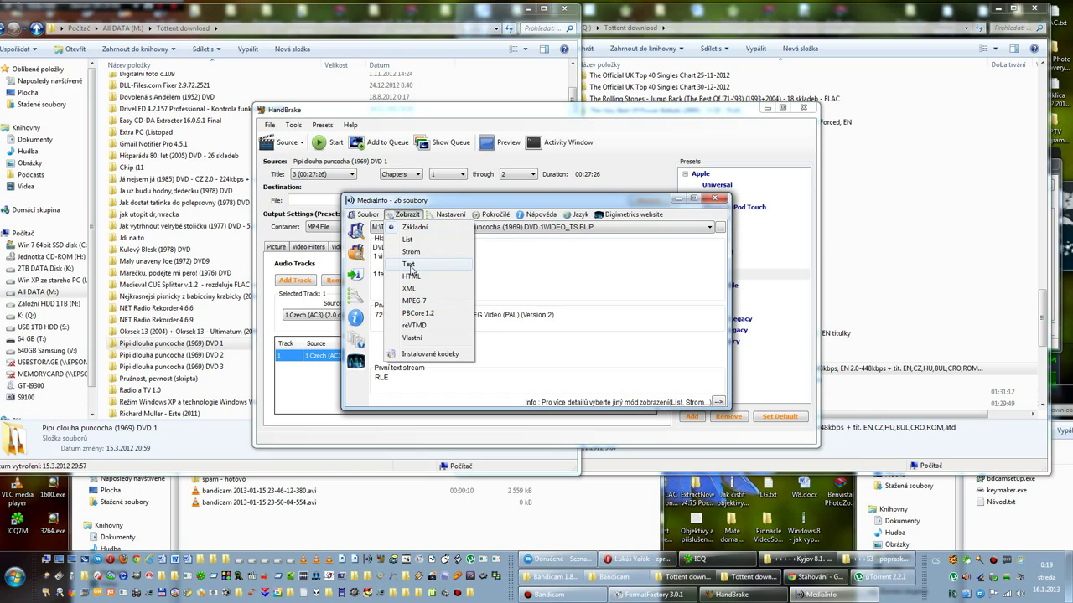
left_click(416, 220)
left_click(417, 220)
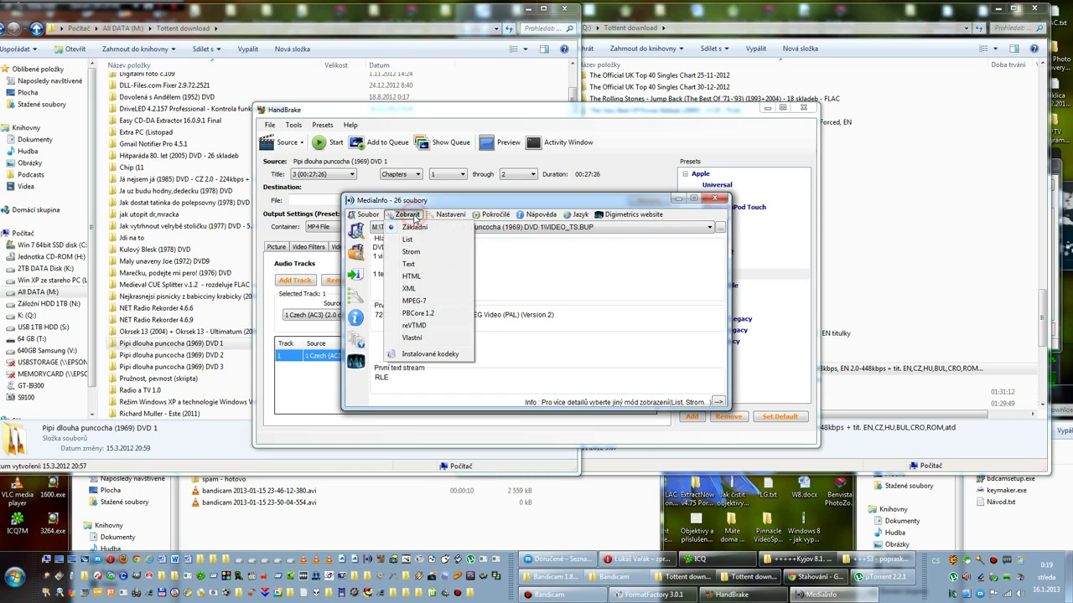
left_click(419, 264)
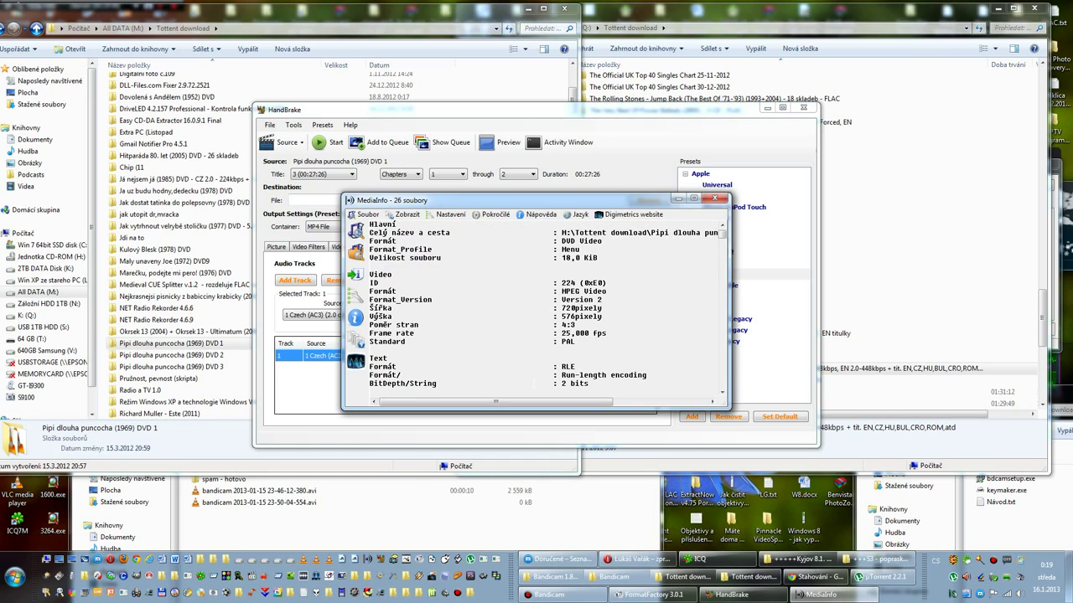
left_click_drag(540, 411, 554, 546)
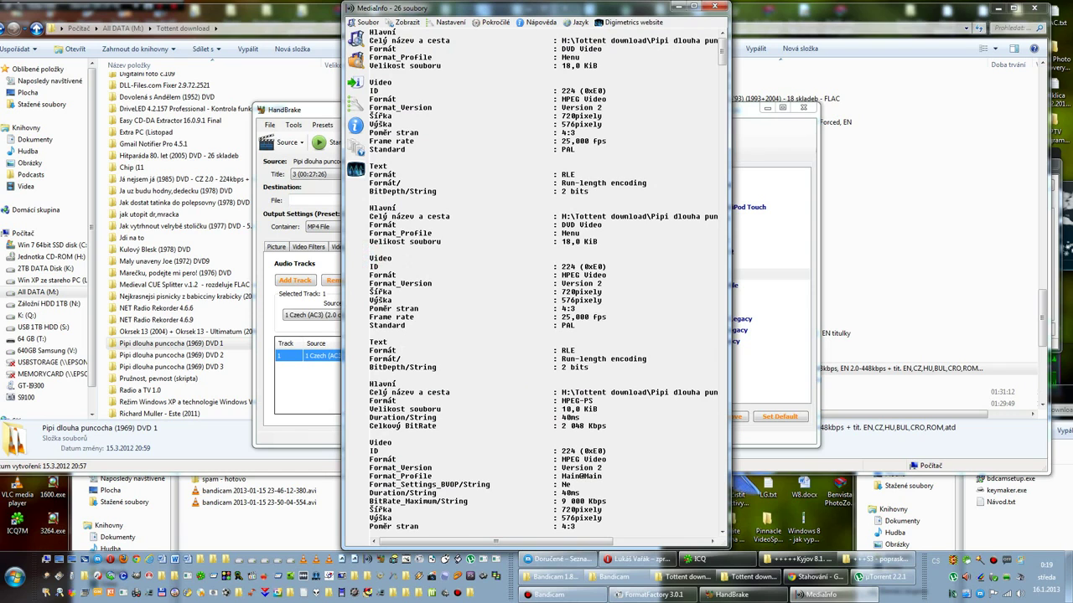
Step: Find the first audio stream in the MediaInfo report and check its number of channels
left_click_drag(369, 451, 405, 450)
scroll(405, 451, "down", 5)
scroll(543, 280, "down", 13)
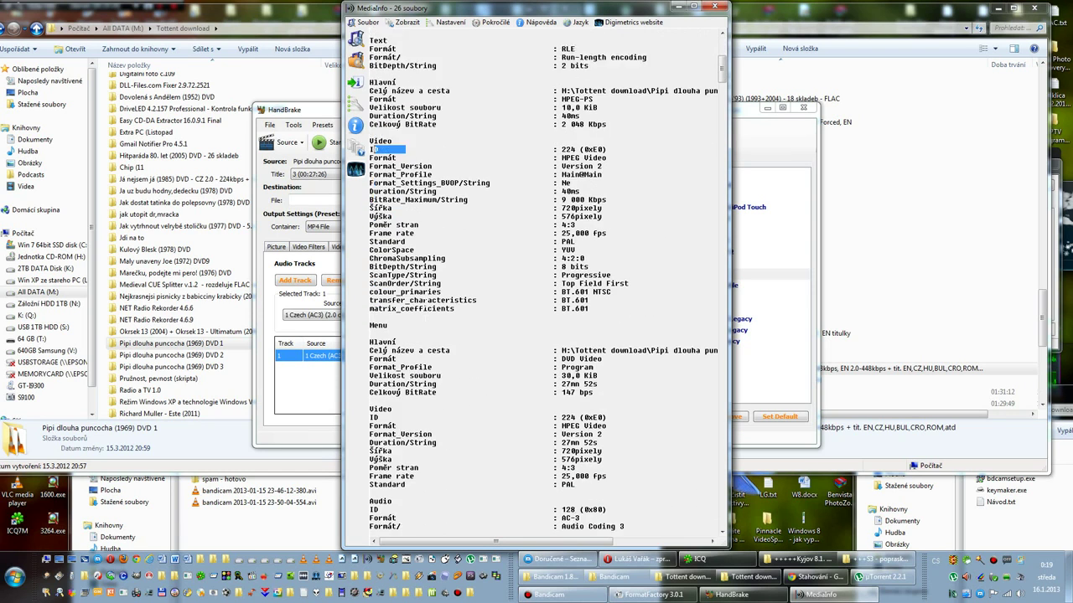
scroll(543, 279, "down", 2)
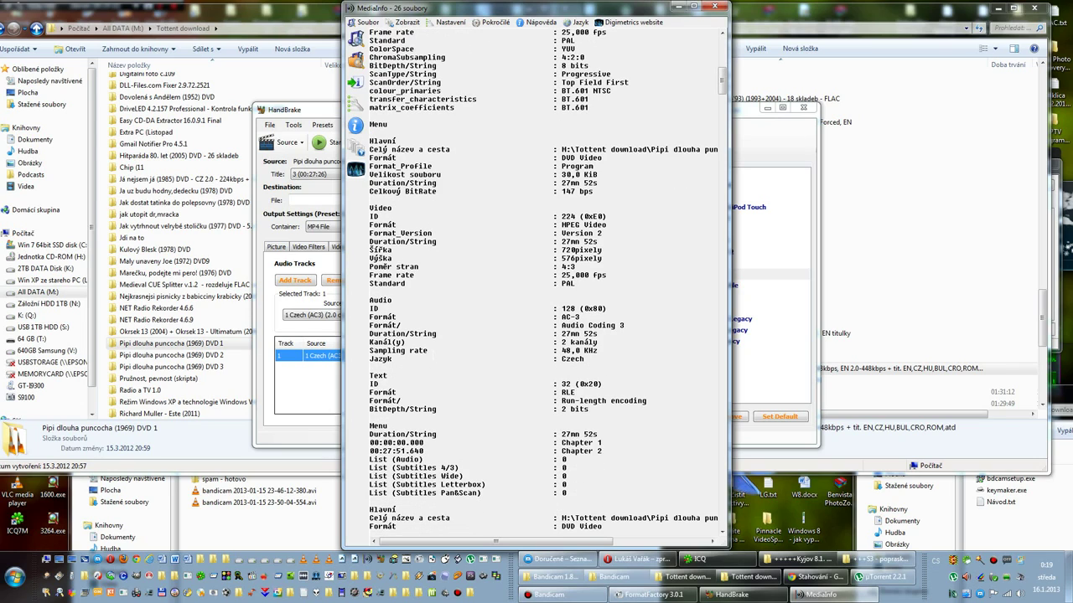
left_click_drag(393, 300, 373, 300)
left_click_drag(560, 342, 523, 342)
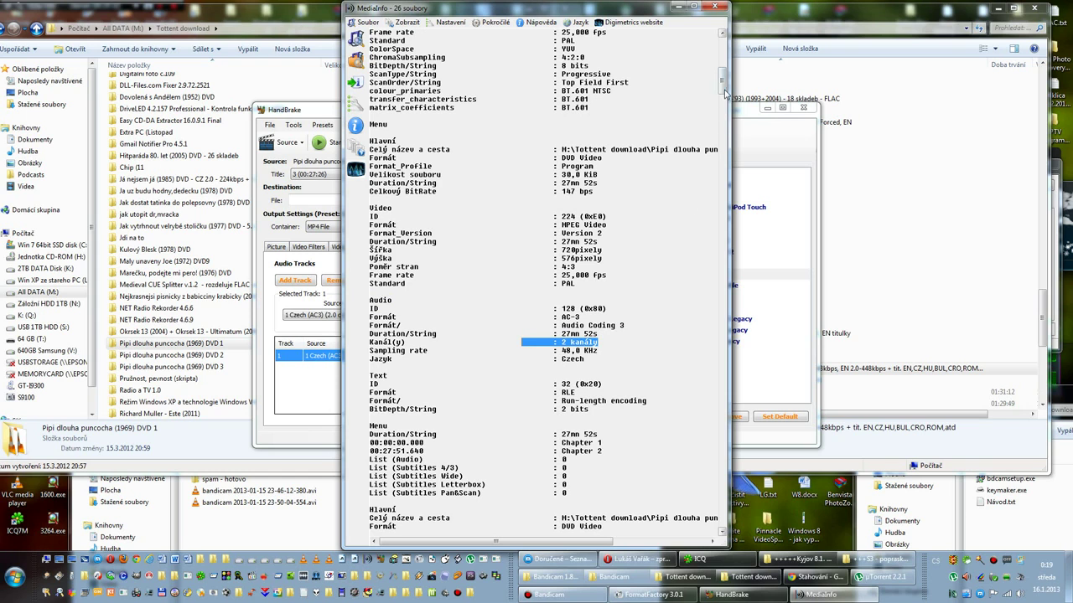
Step: Find the audio stream's bit rate further down the report and place the MediaInfo window beside HandBrake's audio settings
left_click_drag(722, 87, 724, 135)
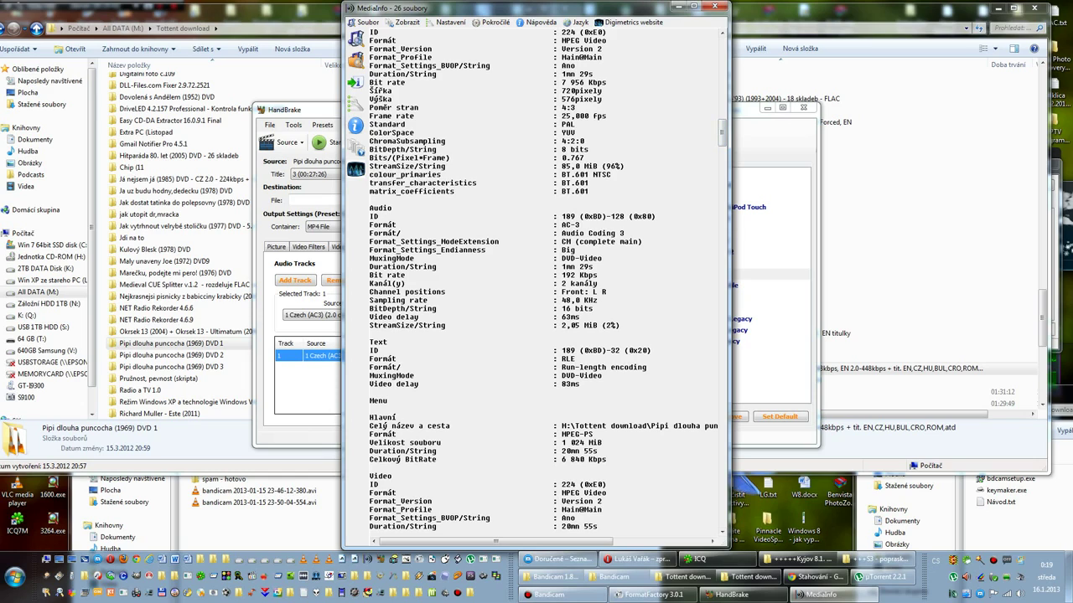
double_click(379, 208)
left_click(560, 273)
mouse_move(598, 283)
left_mouse_down()
mouse_move(555, 283)
mouse_move(595, 276)
left_mouse_up()
left_click_drag(532, 6, 842, 11)
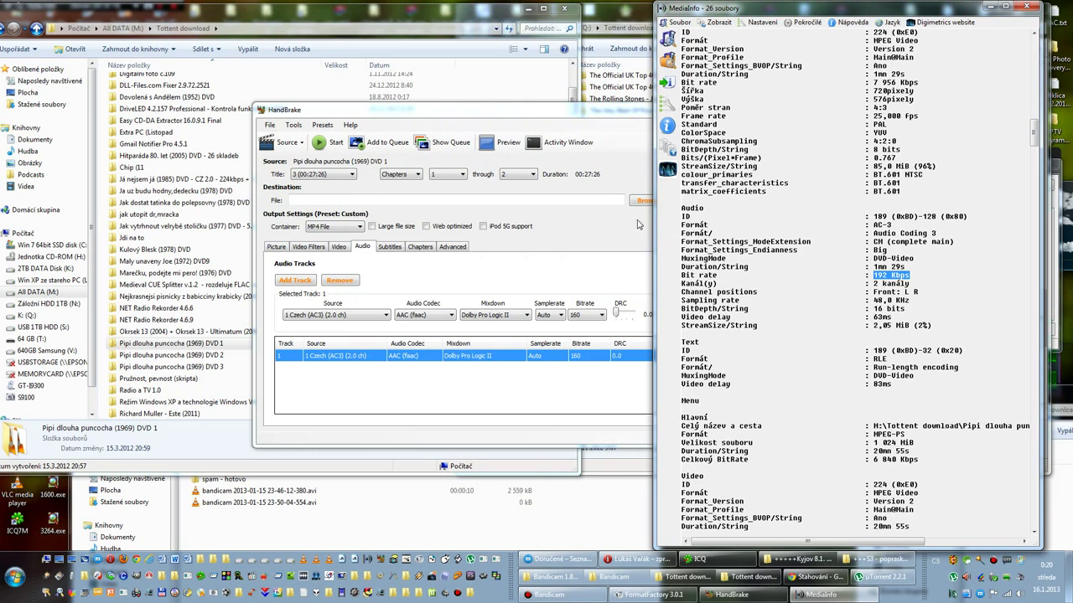
Step: Move the HandBrake window clear of the MediaInfo report and set the Czech audio track's bitrate to 192
left_click(614, 116)
left_click_drag(615, 117, 461, 127)
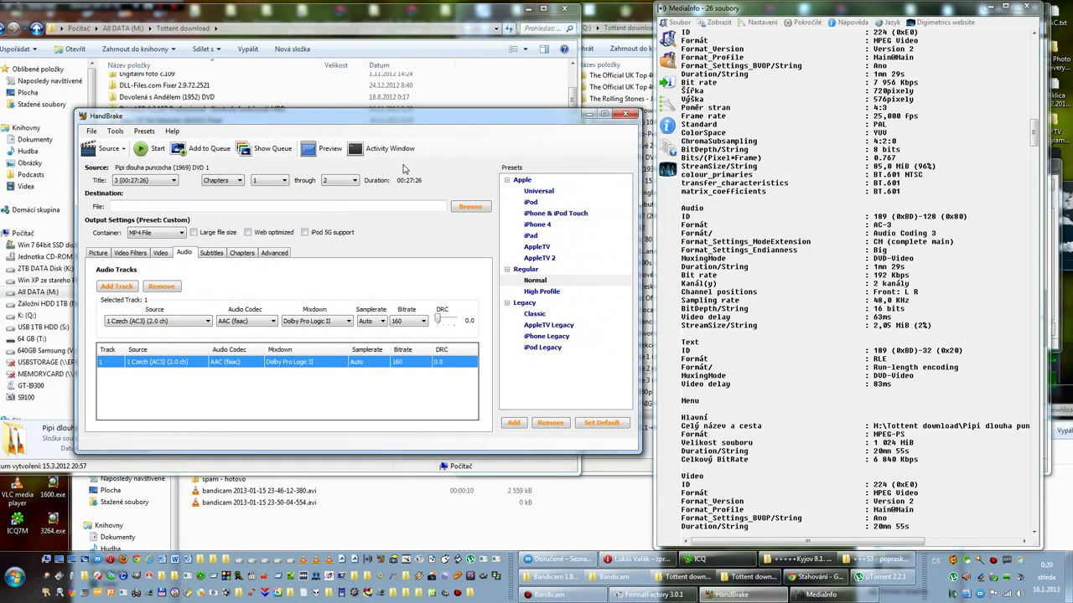
left_click(424, 323)
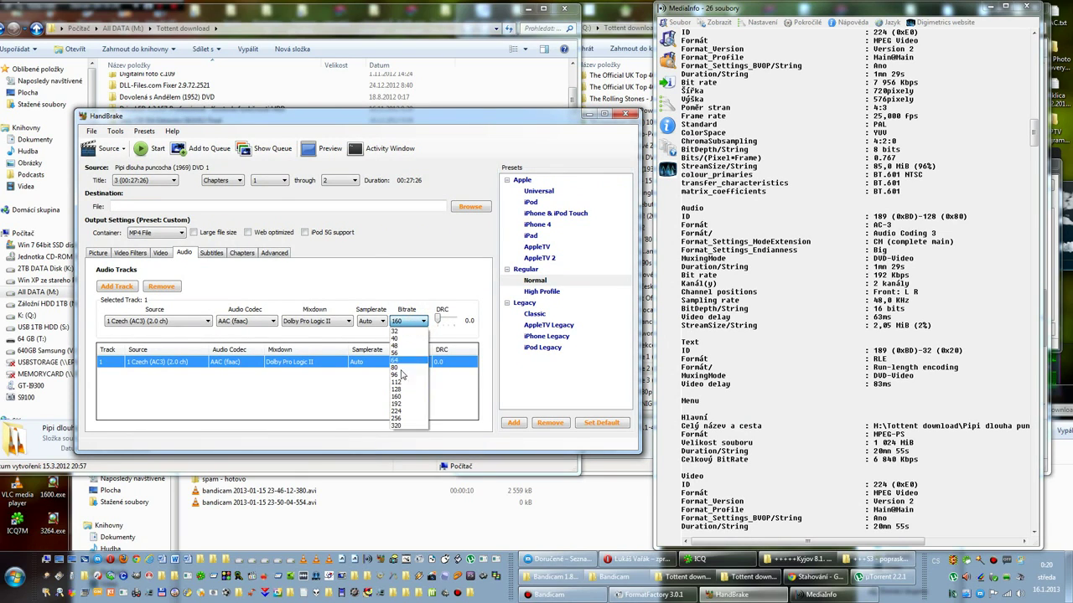
left_click(402, 405)
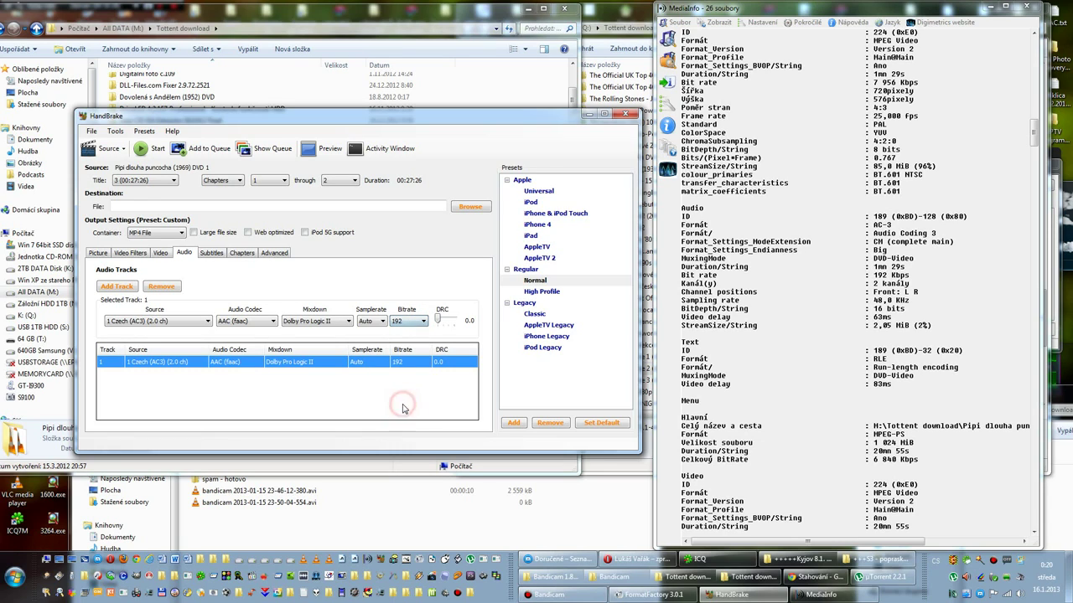
left_click(424, 322)
left_click(424, 323)
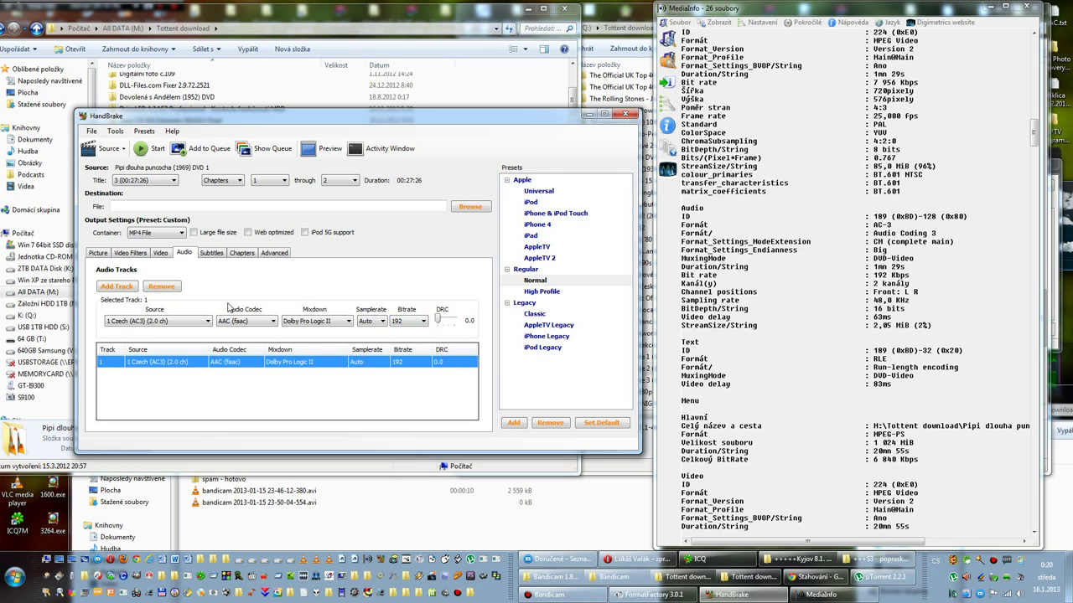
left_click(207, 321)
left_click(408, 322)
left_click(401, 352)
left_click(394, 362)
Step: Add the "1 Czech (VobSub)" subtitle track to the output's subtitle list
left_click(211, 255)
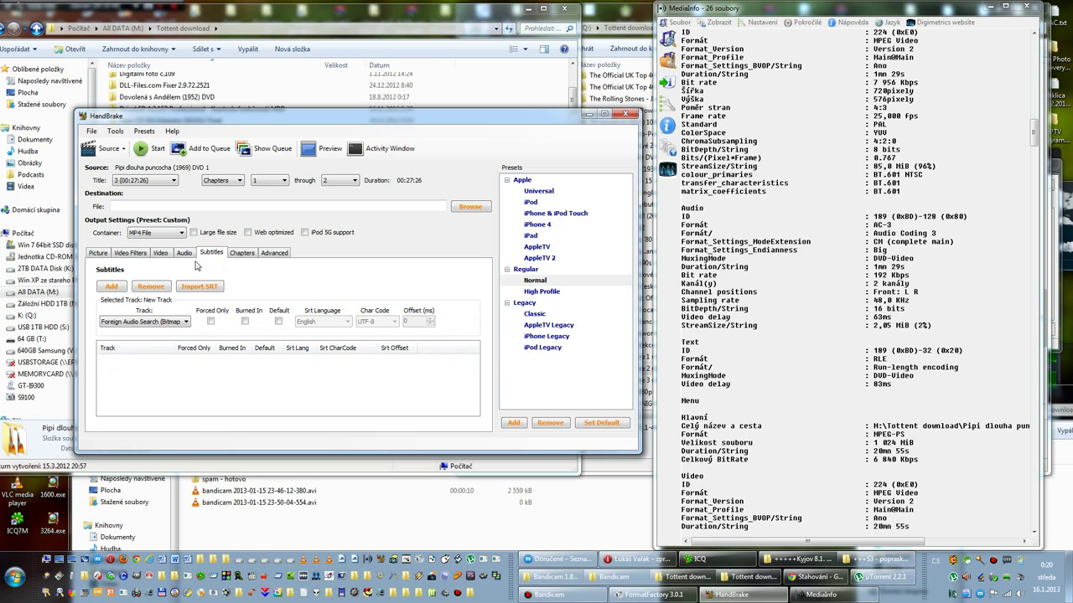
left_click(127, 369)
left_click(184, 326)
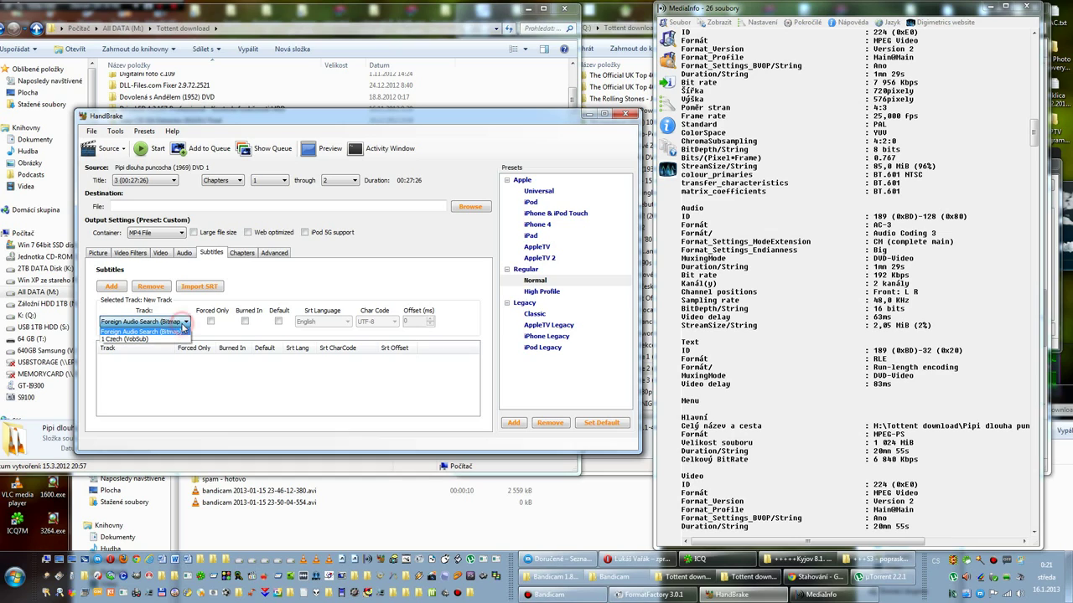
left_click(136, 340)
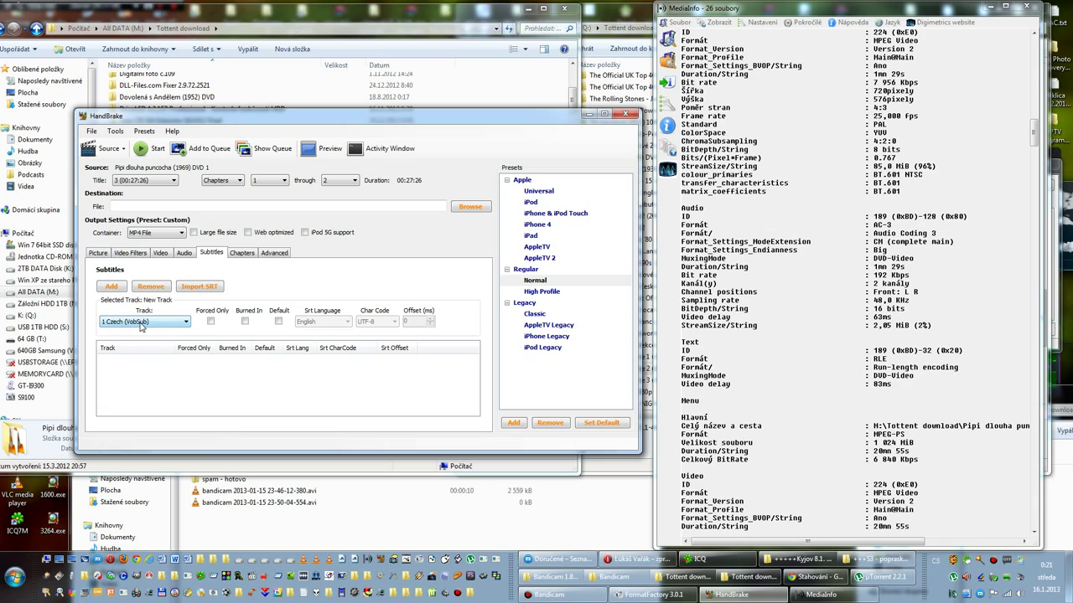
left_click(112, 367)
left_click(117, 364)
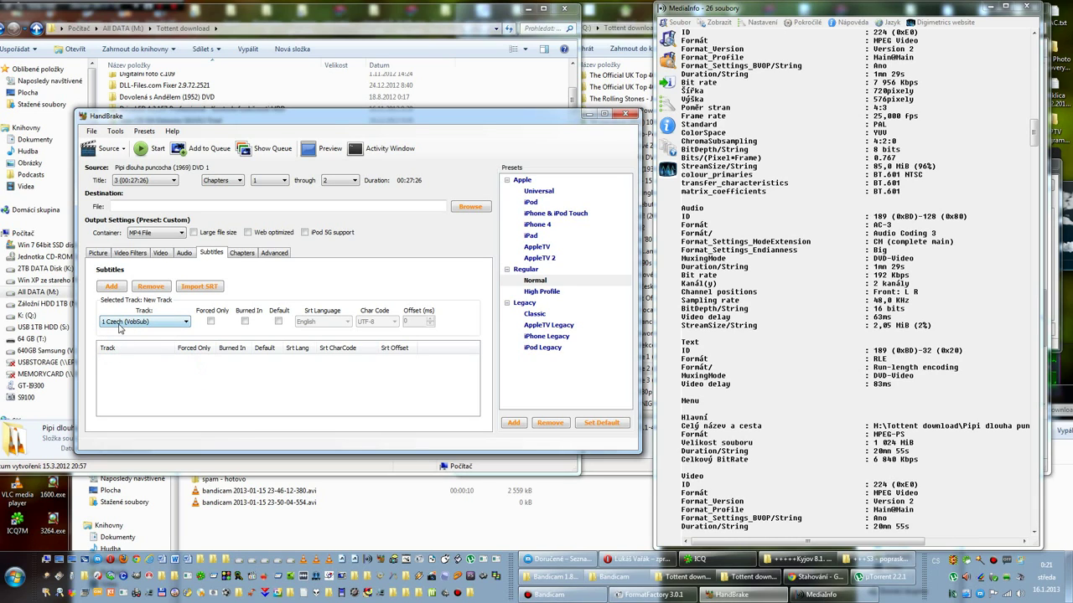
left_click(117, 291)
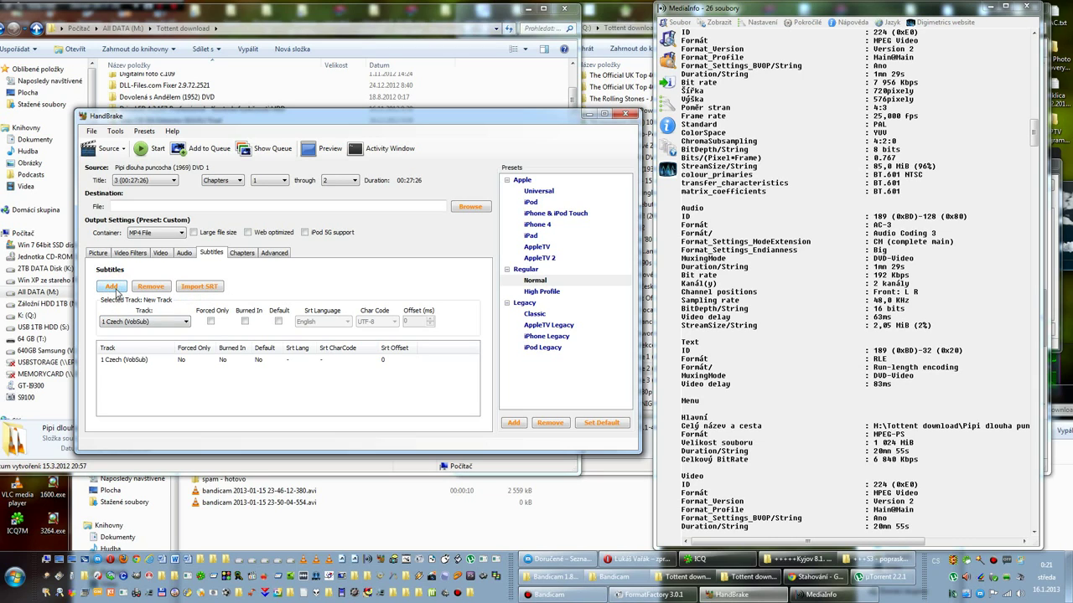
left_click(121, 362)
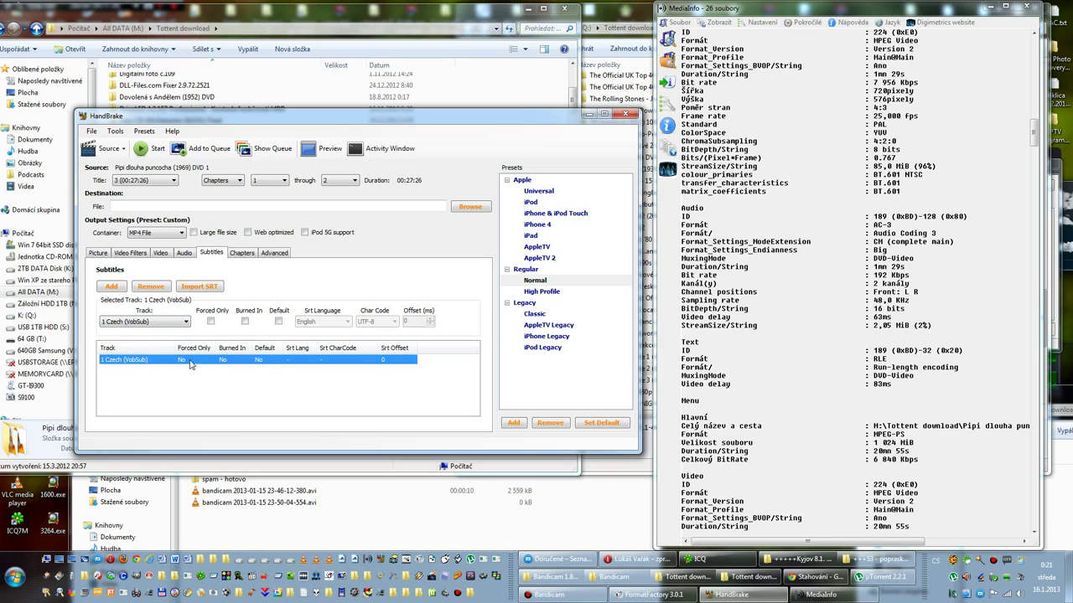
left_click(258, 382)
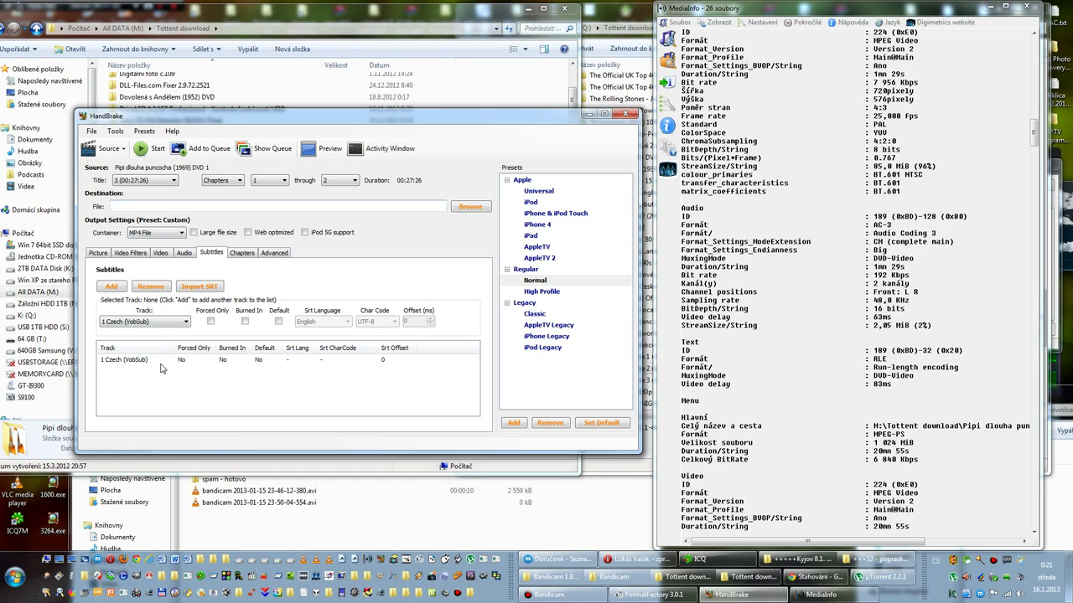
Step: Review the picture size, video filter and video settings, including the target size
left_click(98, 254)
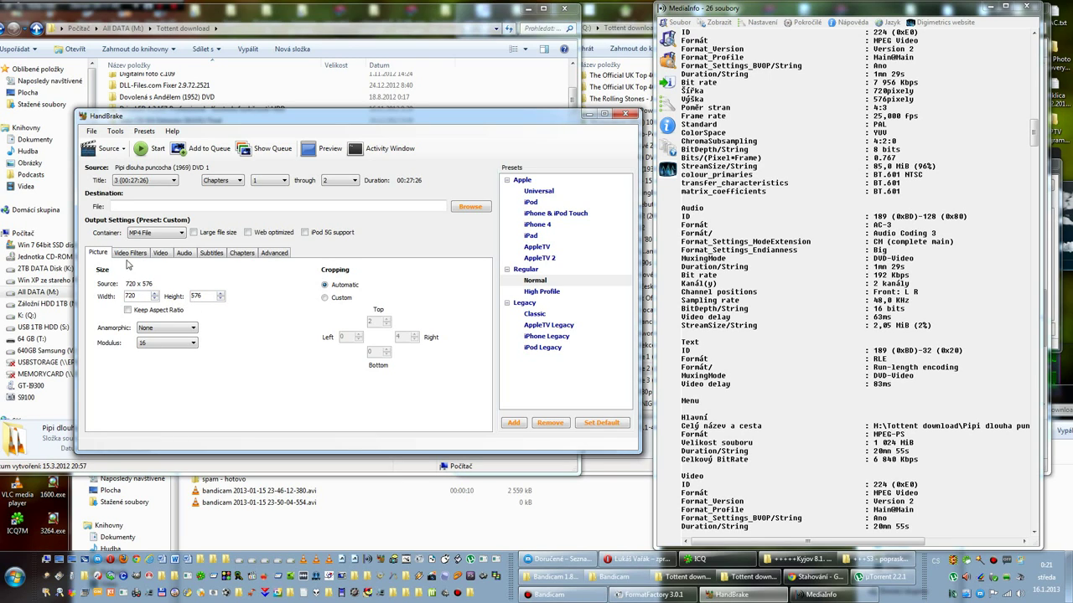
left_click(130, 258)
left_click(160, 257)
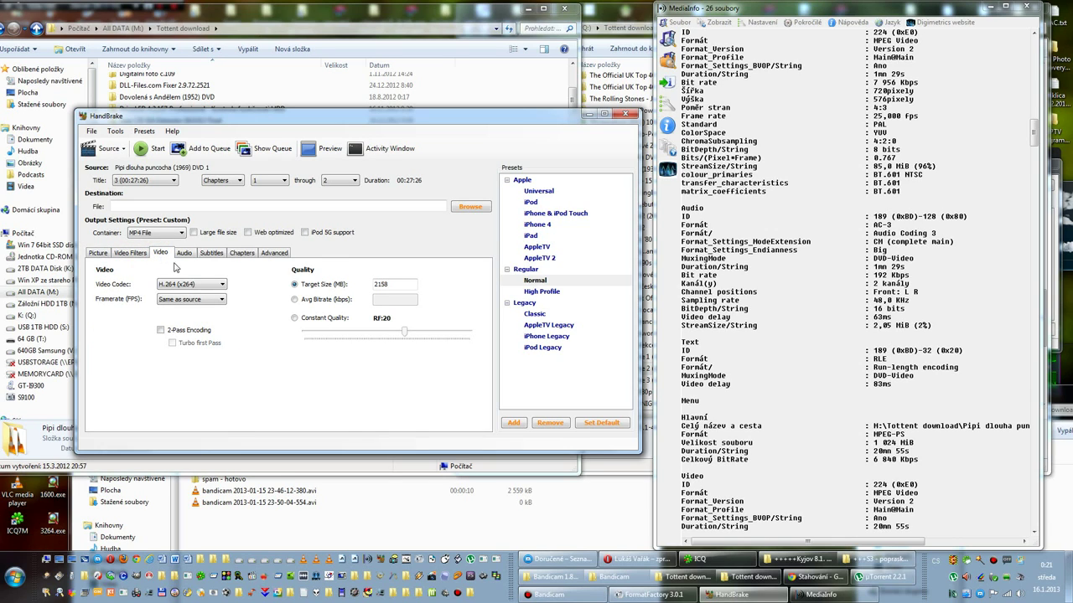
double_click(394, 284)
Step: Review the bitrate choices for the Czech audio track again and keep 192 selected
left_click(184, 254)
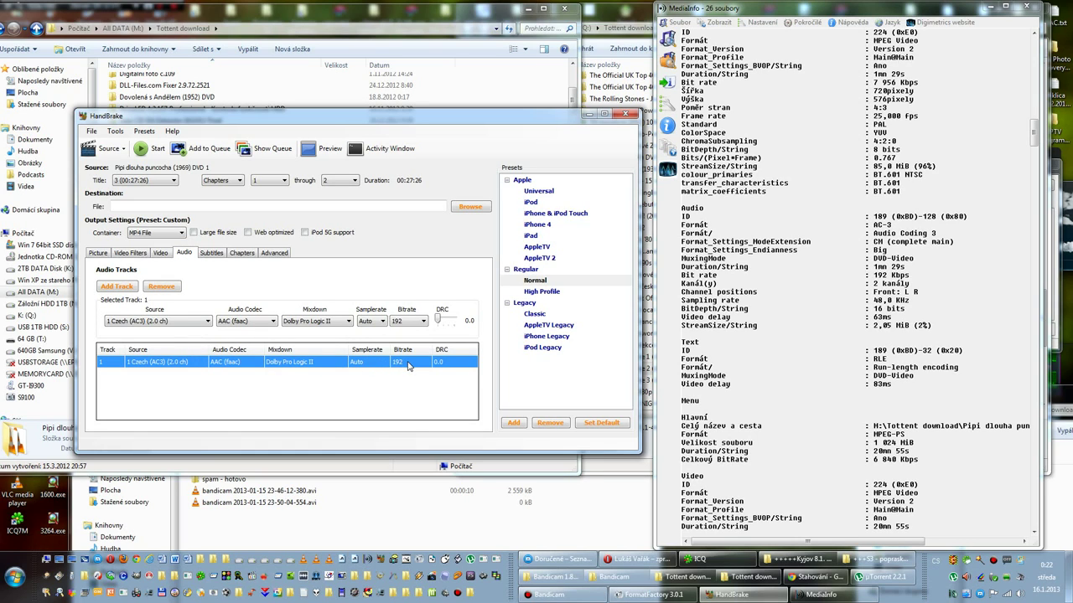
left_click(423, 322)
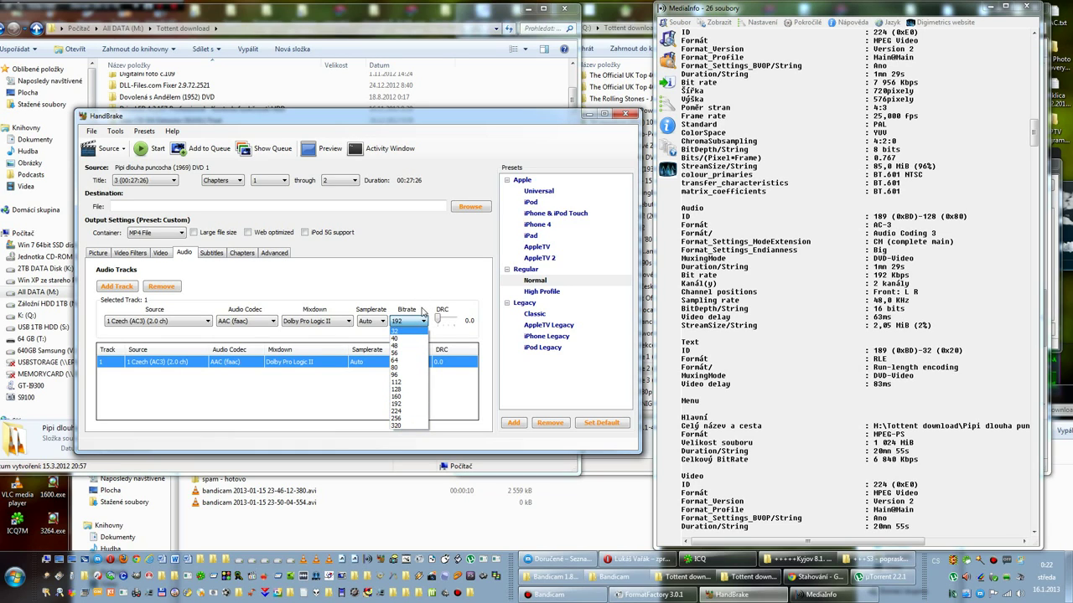
left_click(413, 405)
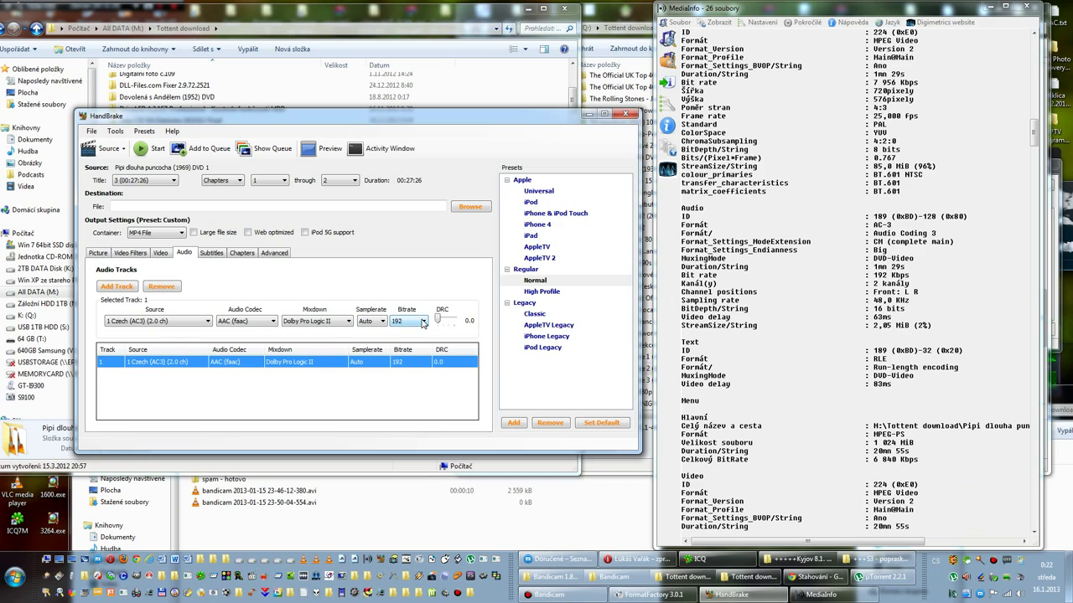
left_click(423, 322)
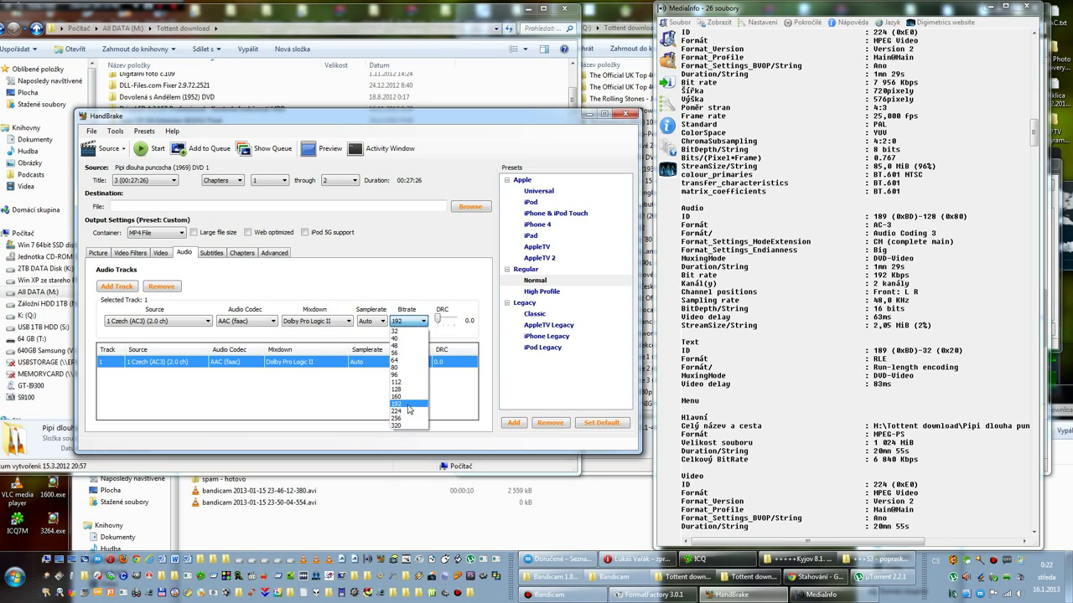
left_click(408, 405)
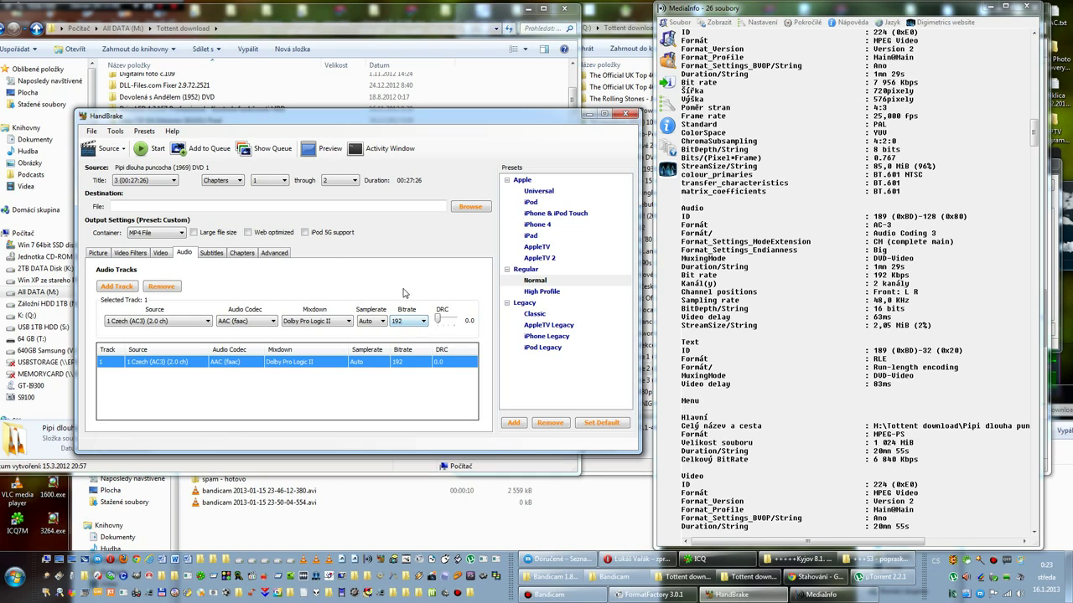
Step: Change the output container to MKV File and compare it with the MP4 option
left_click(178, 233)
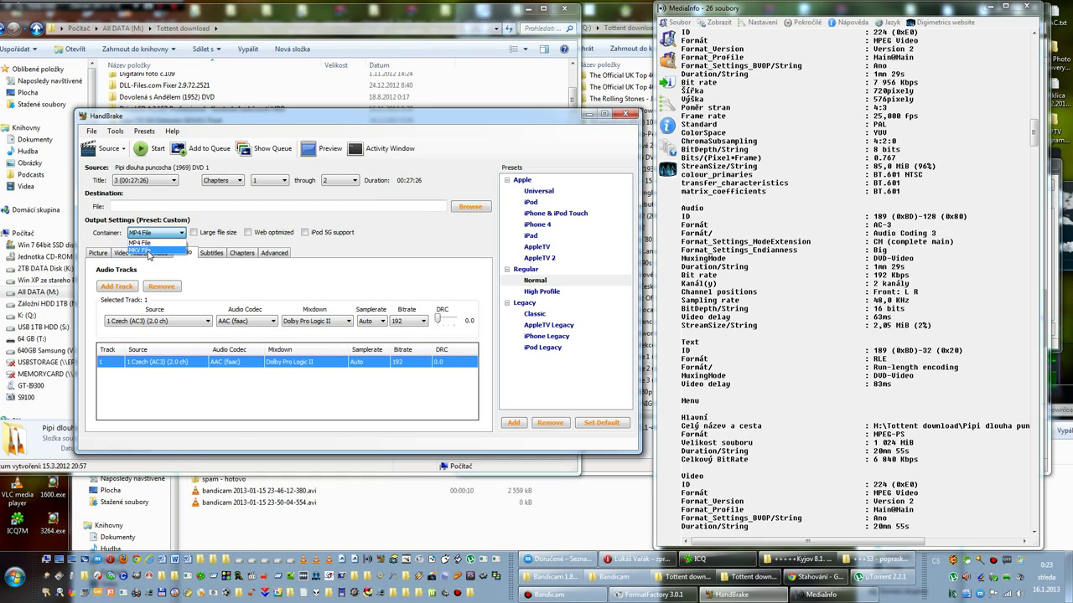
left_click(144, 250)
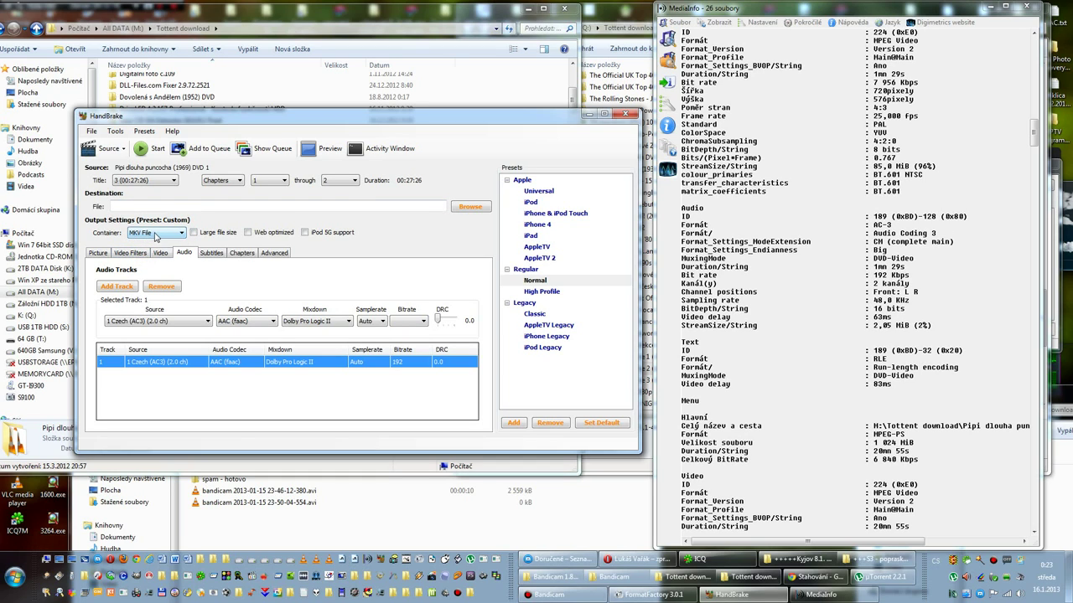
left_click(174, 234)
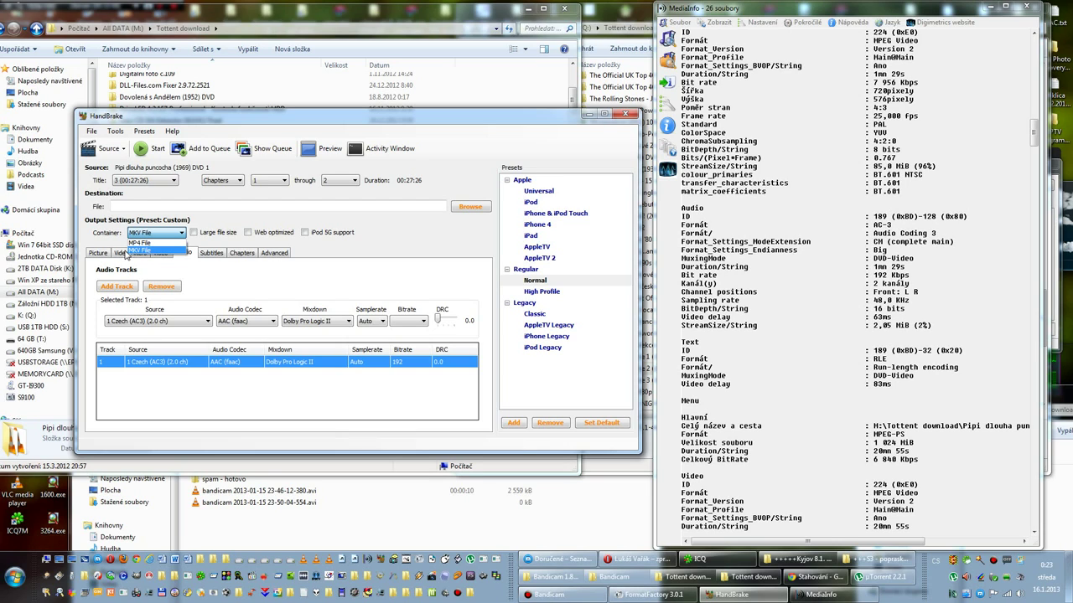
left_click(117, 243)
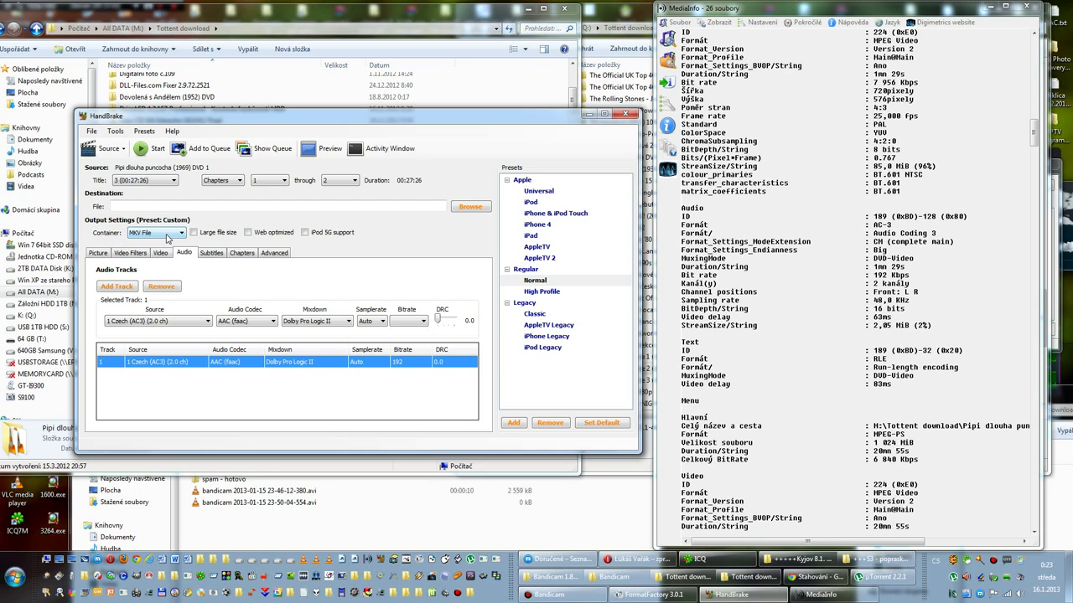
left_click(176, 235)
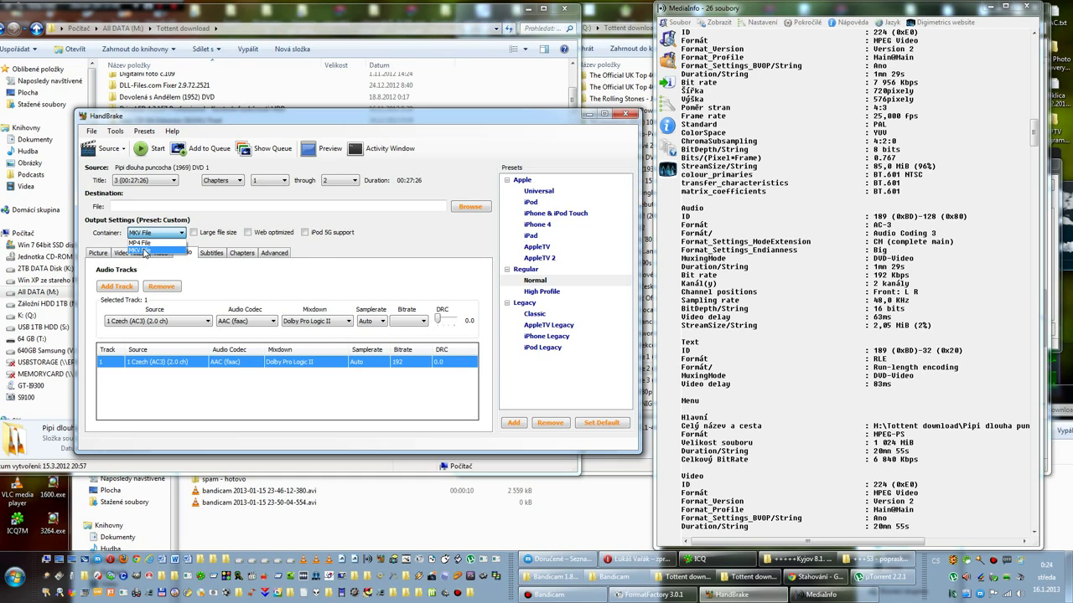
left_click(144, 249)
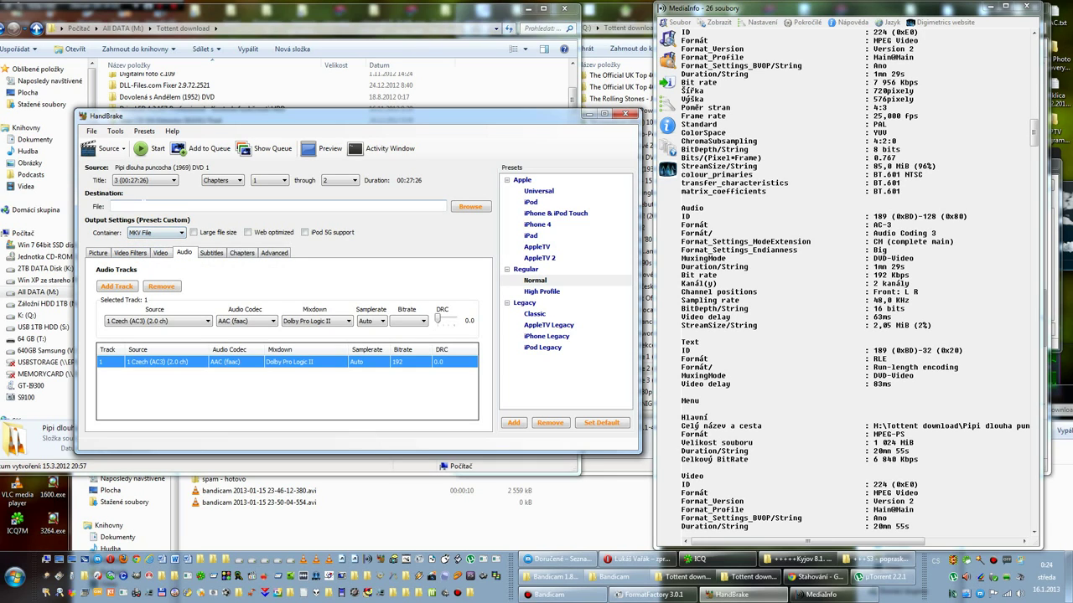
Step: Open the save dialog for the destination file to check its folder and file type, and dismiss it without saving
left_click(470, 207)
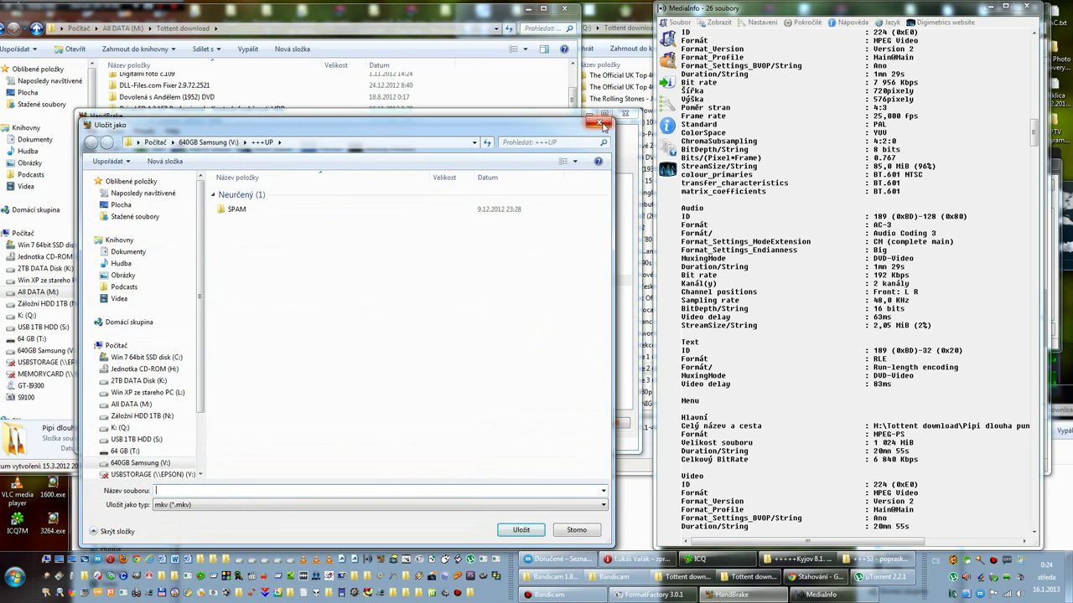
left_click(600, 125)
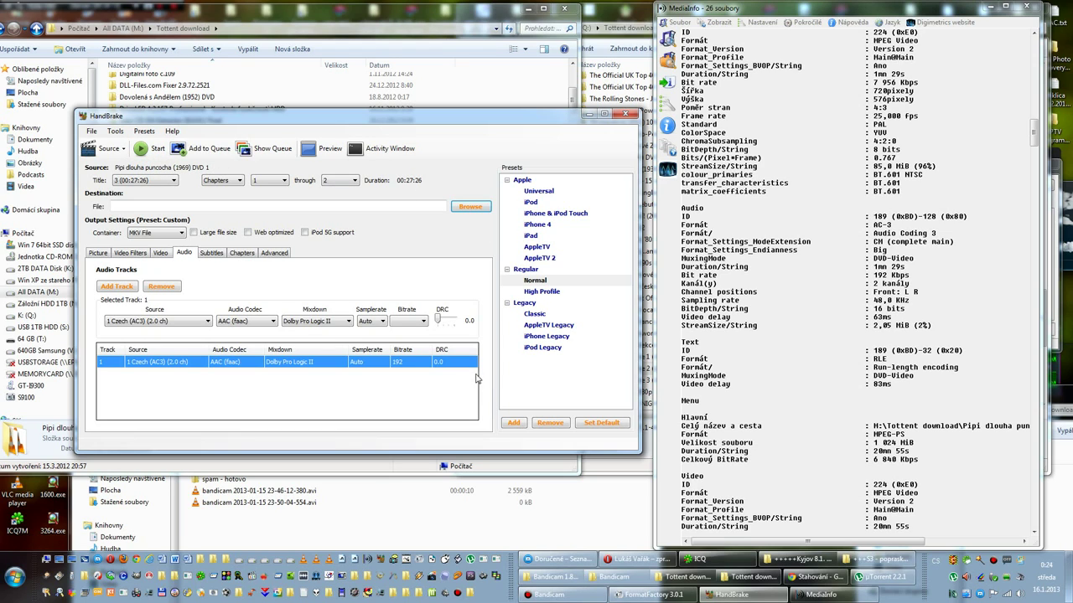
left_click(449, 246)
left_click(434, 245)
left_click(445, 402)
left_click(550, 595)
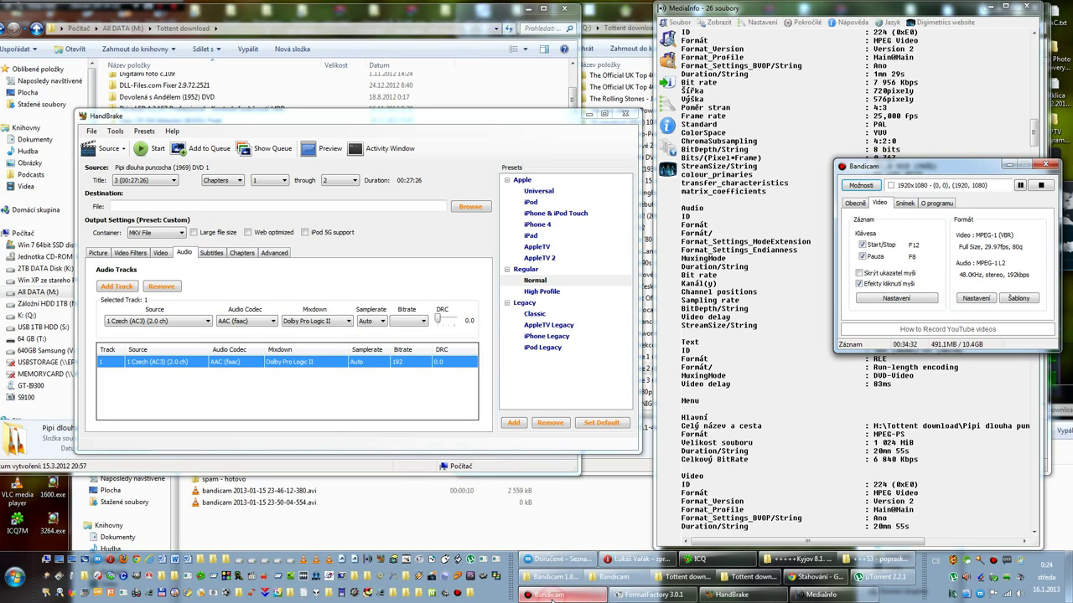